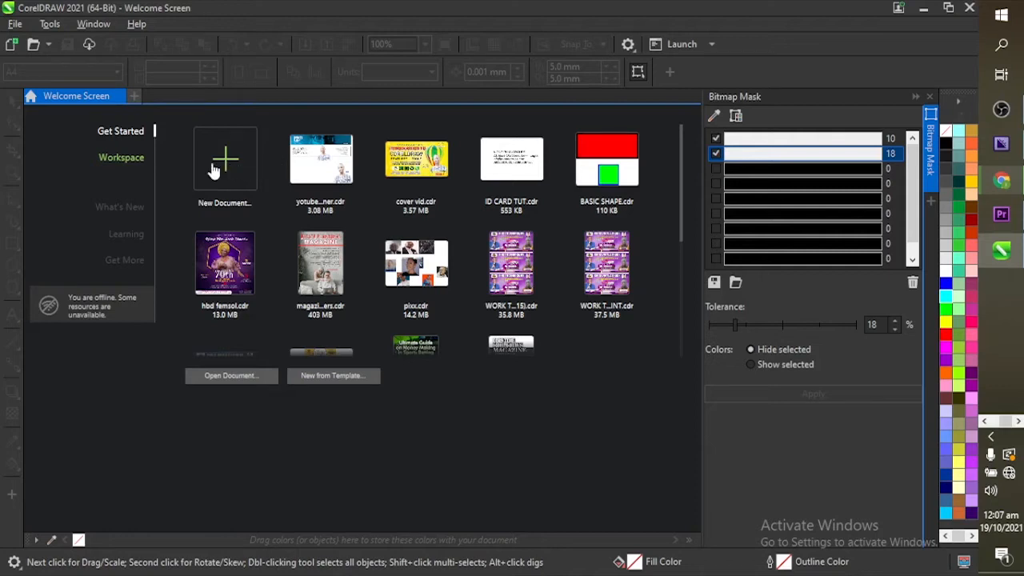
Step: Start a new document from the Welcome Screen's New Document tile
{"action": "left_click", "coordinate": [215, 169]}
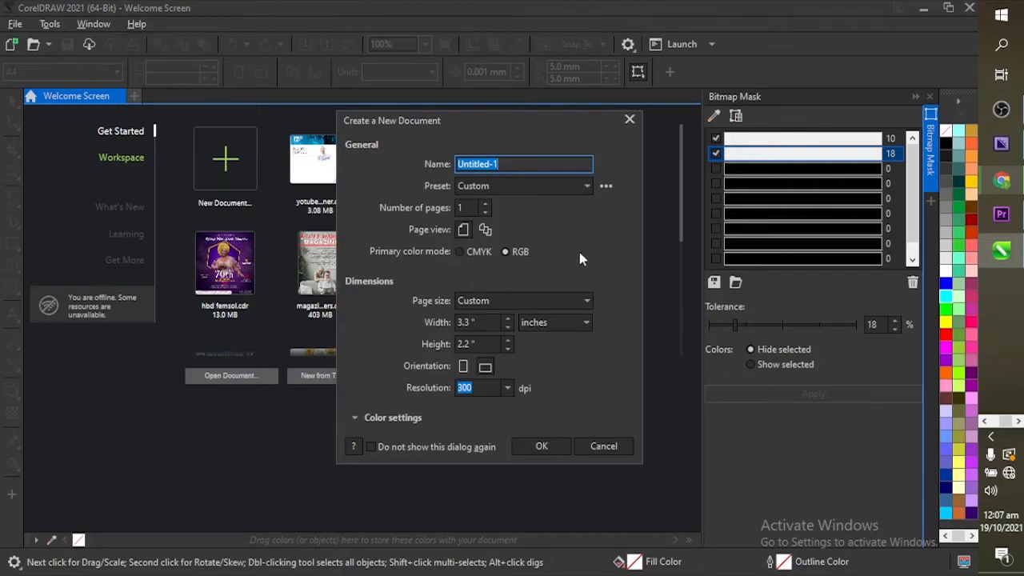
Step: Name the new document 'my id card'
{"action": "left_click", "coordinate": [534, 163]}
{"action": "key", "text": "ctrl+a"}
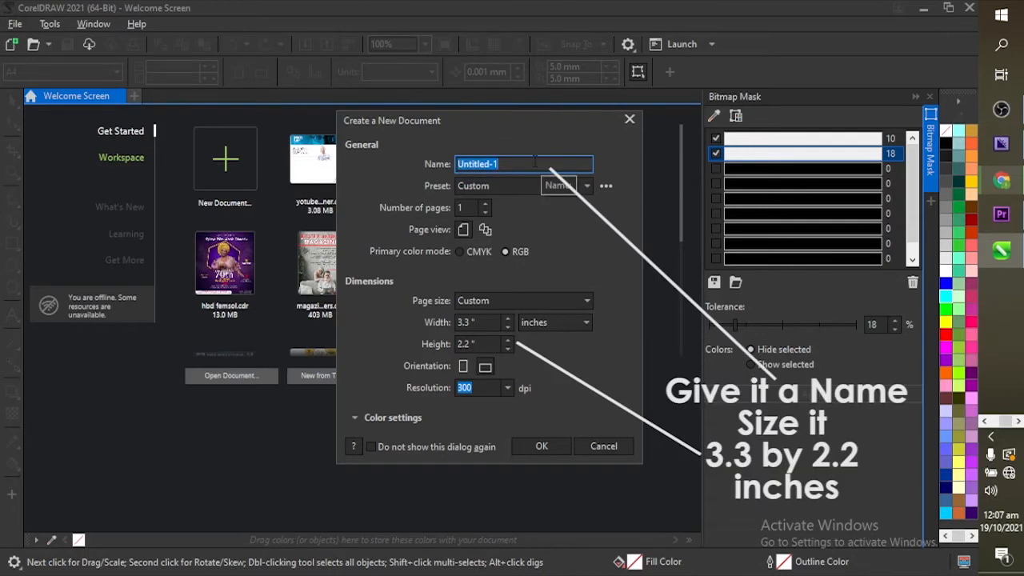
{"action": "type", "text": "my id card"}
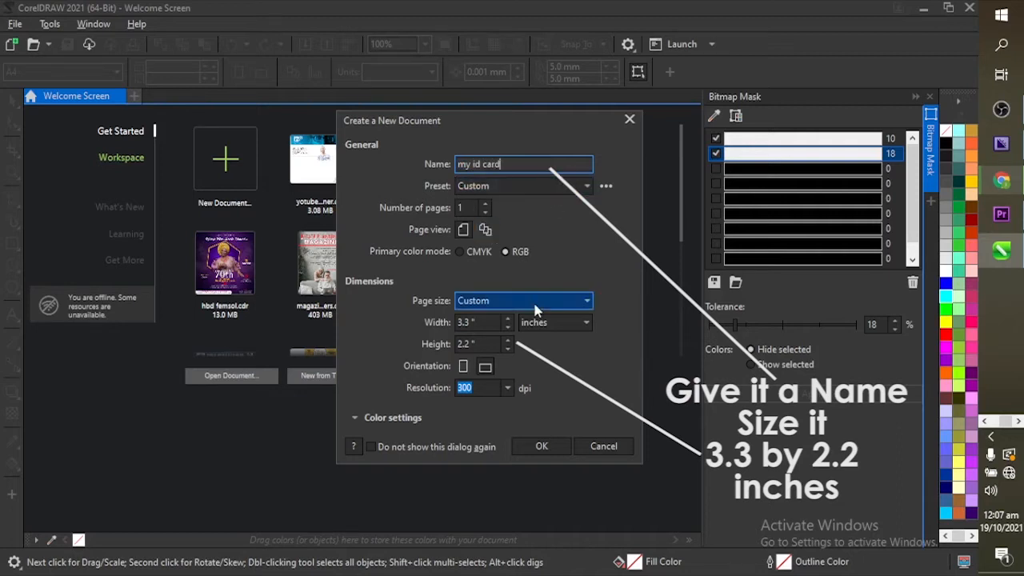
Step: Keep the page at 3.3 × 2.2 inches and 300 dpi, then create the document
{"action": "left_click", "coordinate": [491, 324]}
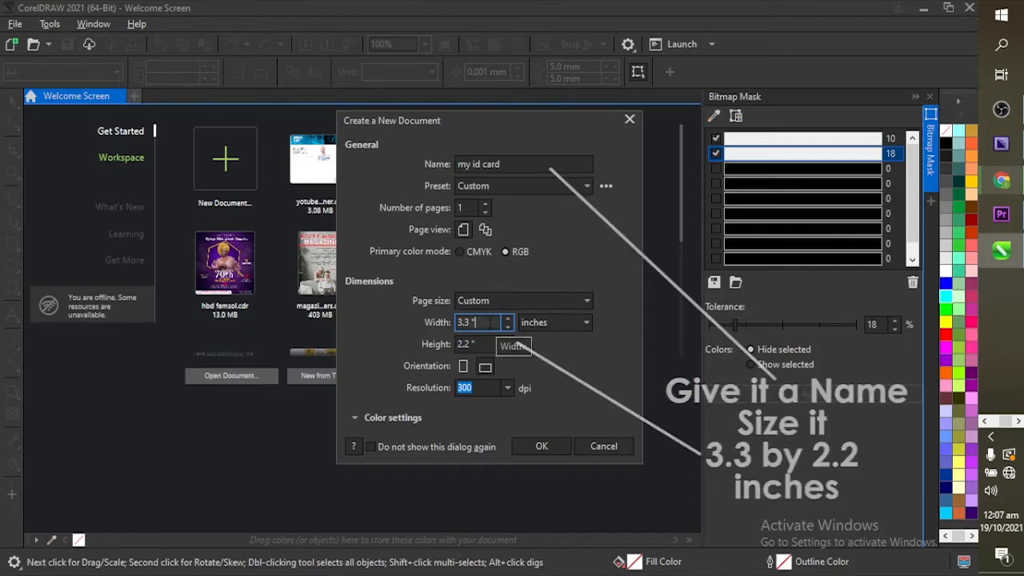
{"action": "left_click", "coordinate": [566, 325]}
{"action": "left_click", "coordinate": [566, 326]}
{"action": "left_click", "coordinate": [566, 326]}
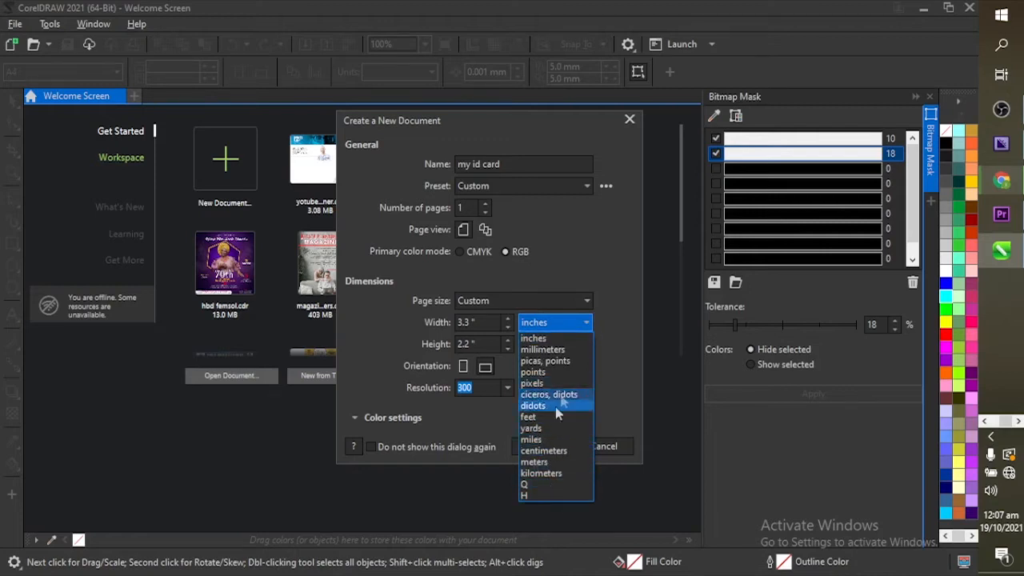
{"action": "left_click", "coordinate": [609, 343]}
{"action": "left_click", "coordinate": [582, 325]}
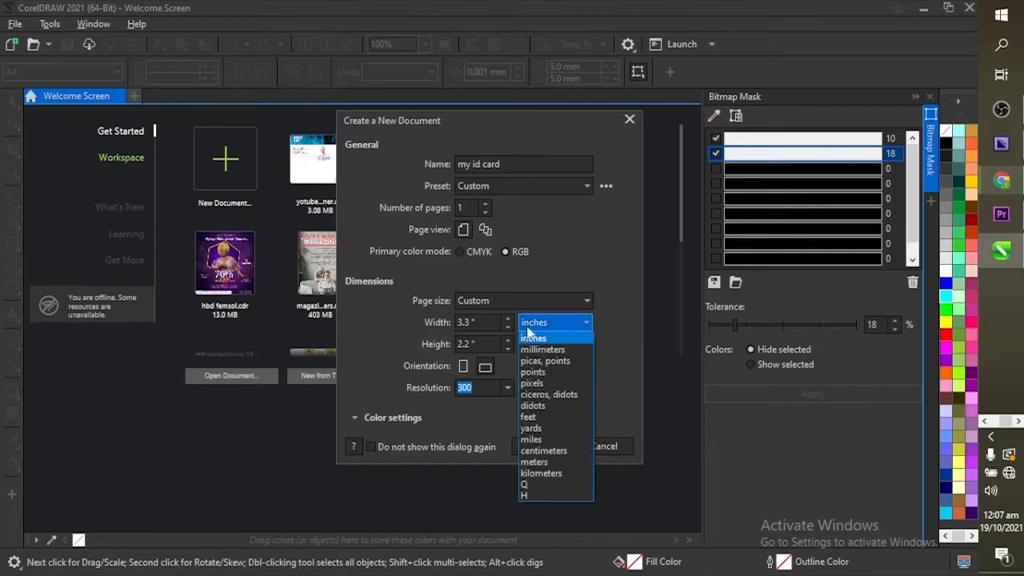
{"action": "left_click", "coordinate": [540, 330]}
{"action": "left_click", "coordinate": [473, 322]}
{"action": "left_click", "coordinate": [486, 323]}
{"action": "left_click", "coordinate": [490, 344]}
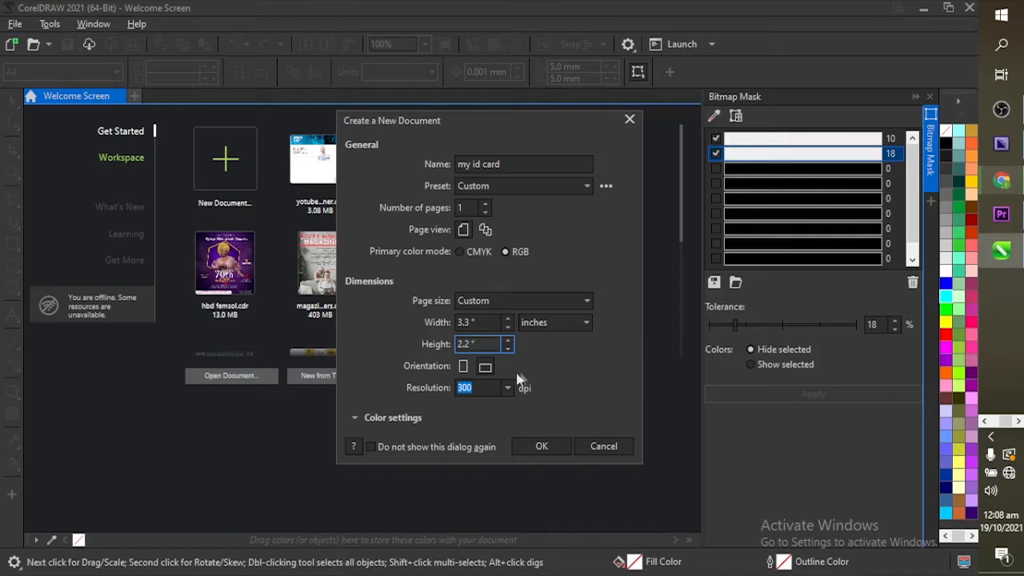
{"action": "left_click", "coordinate": [497, 387]}
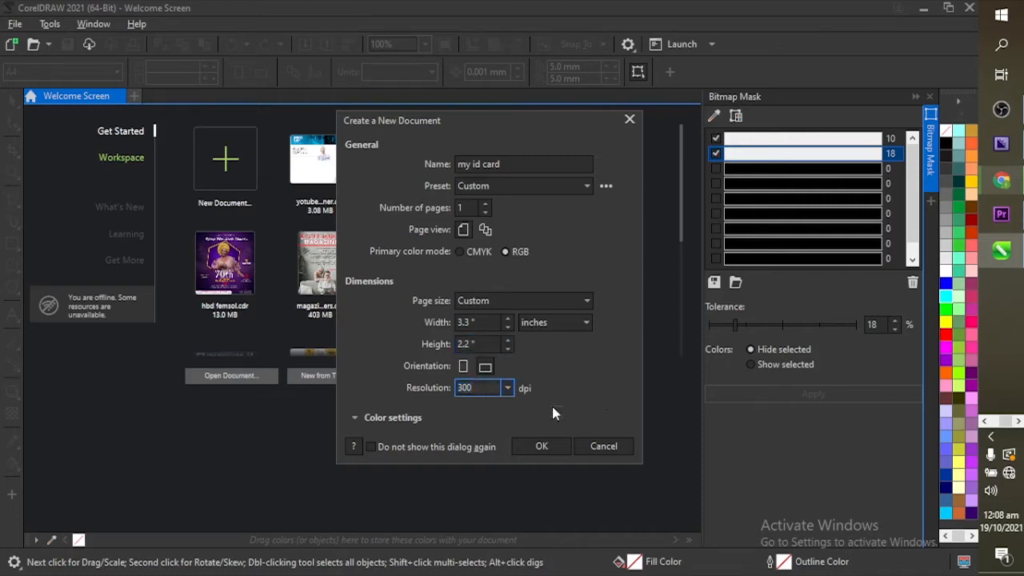
{"action": "left_click", "coordinate": [541, 446]}
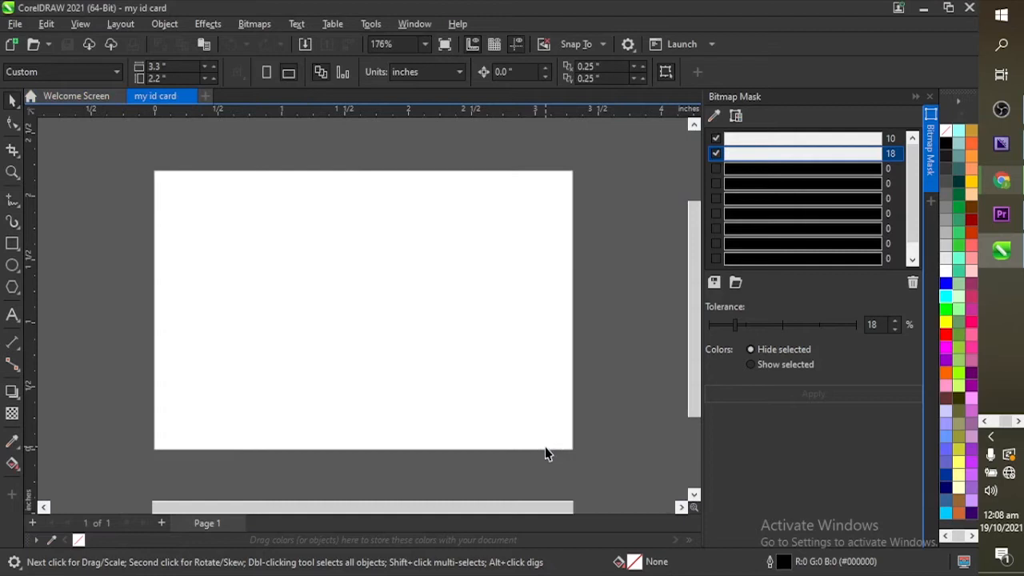
Step: Close the Bitmap Mask docker and check the zoom levels, leaving zoom at 176%
{"action": "left_click", "coordinate": [929, 98]}
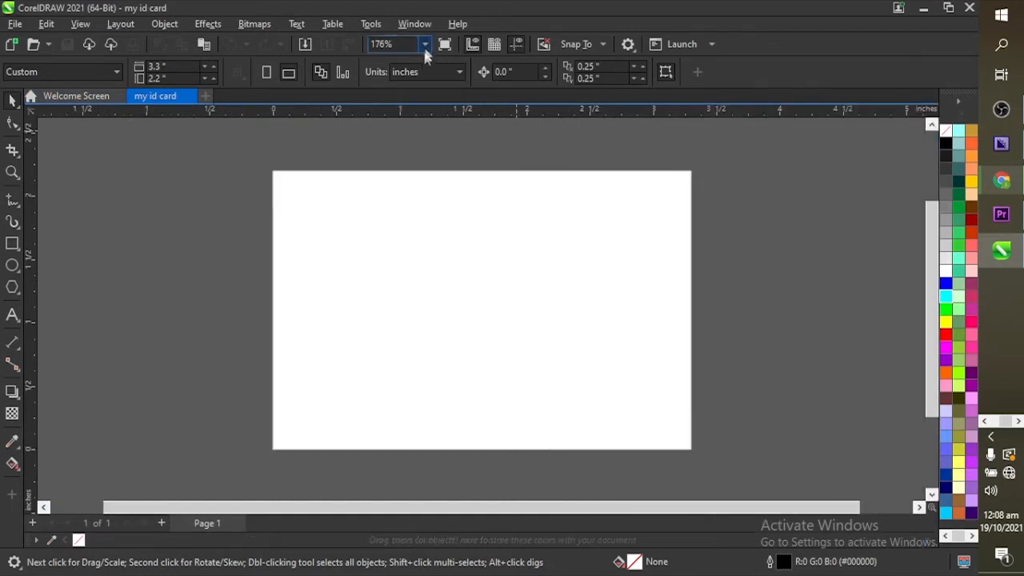
{"action": "left_click", "coordinate": [426, 45]}
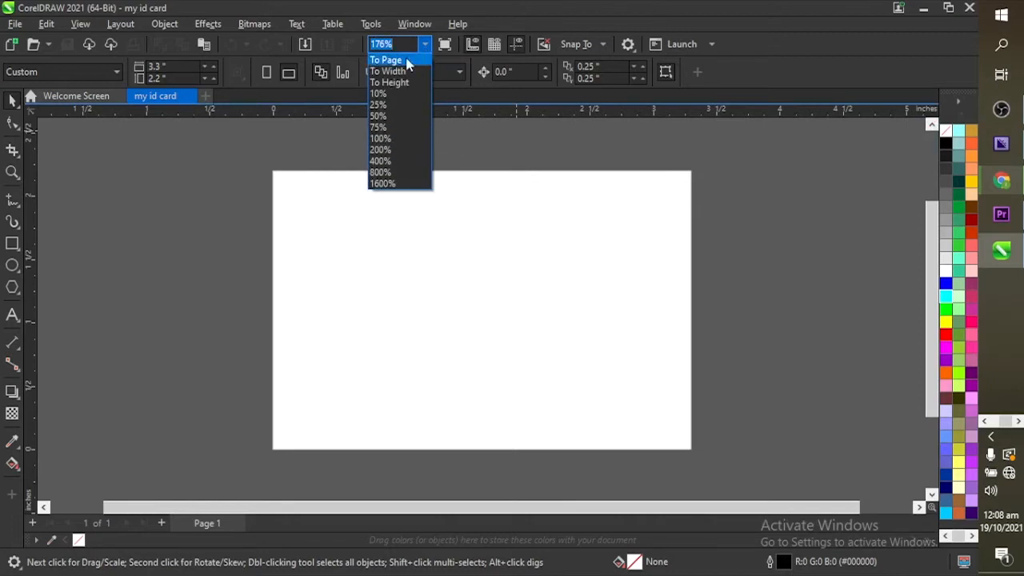
{"action": "left_click", "coordinate": [408, 62]}
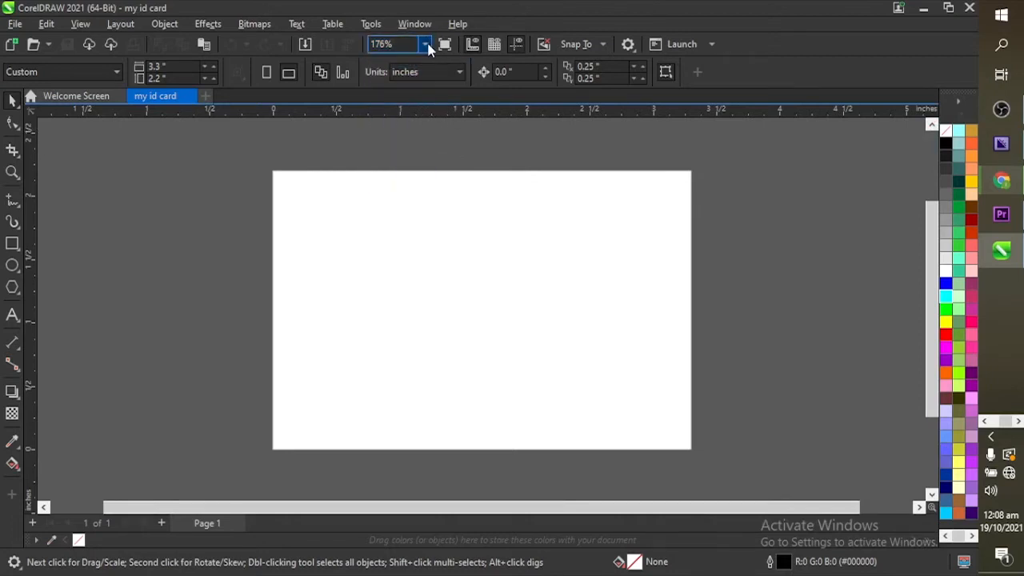
{"action": "left_click", "coordinate": [425, 45]}
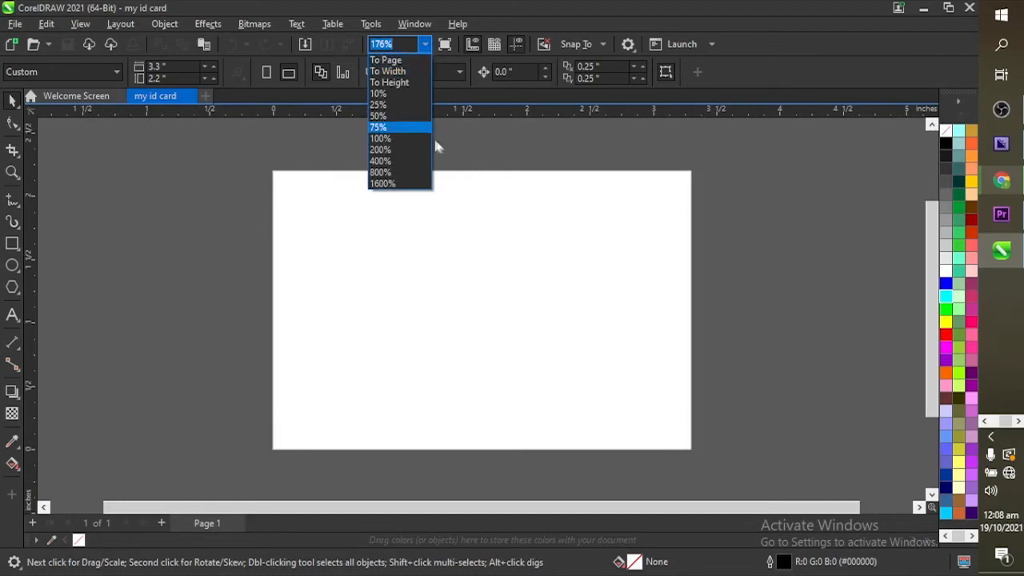
{"action": "left_click", "coordinate": [467, 228]}
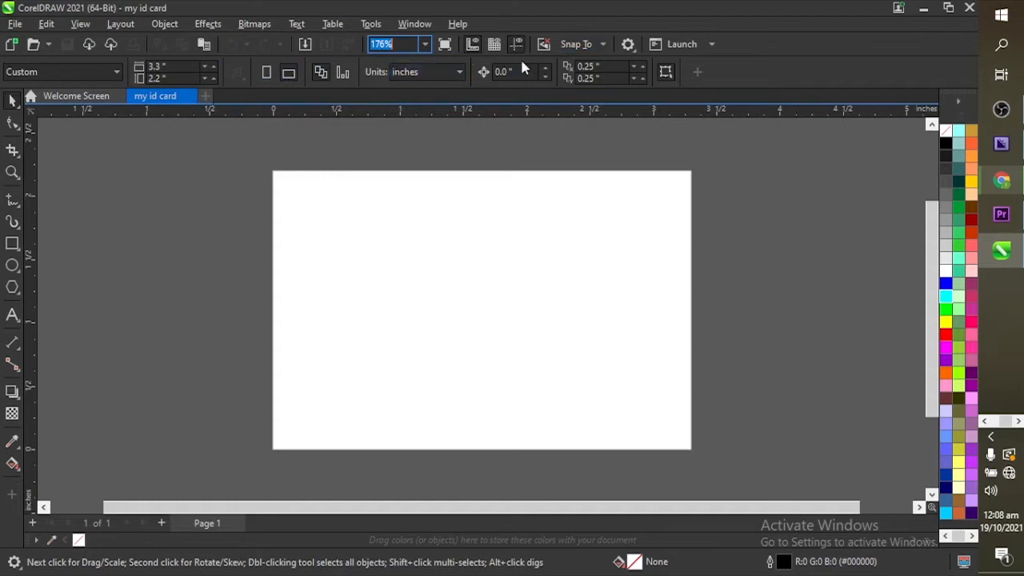
Step: Zoom to fit the page and set the card to portrait, 2.2 × 3.3 inches
{"action": "left_click", "coordinate": [266, 75]}
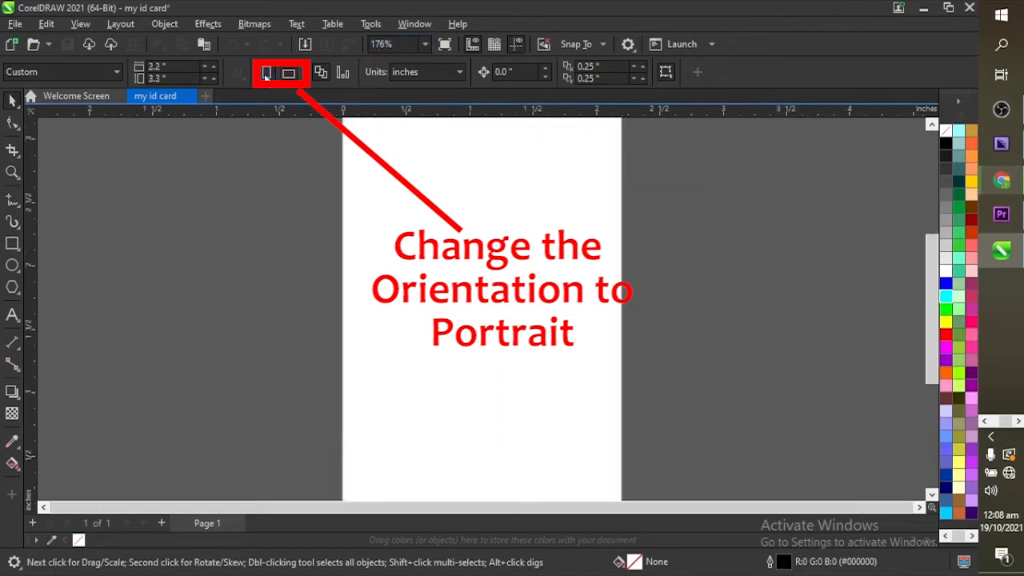
{"action": "left_click", "coordinate": [425, 44]}
{"action": "left_click", "coordinate": [414, 62]}
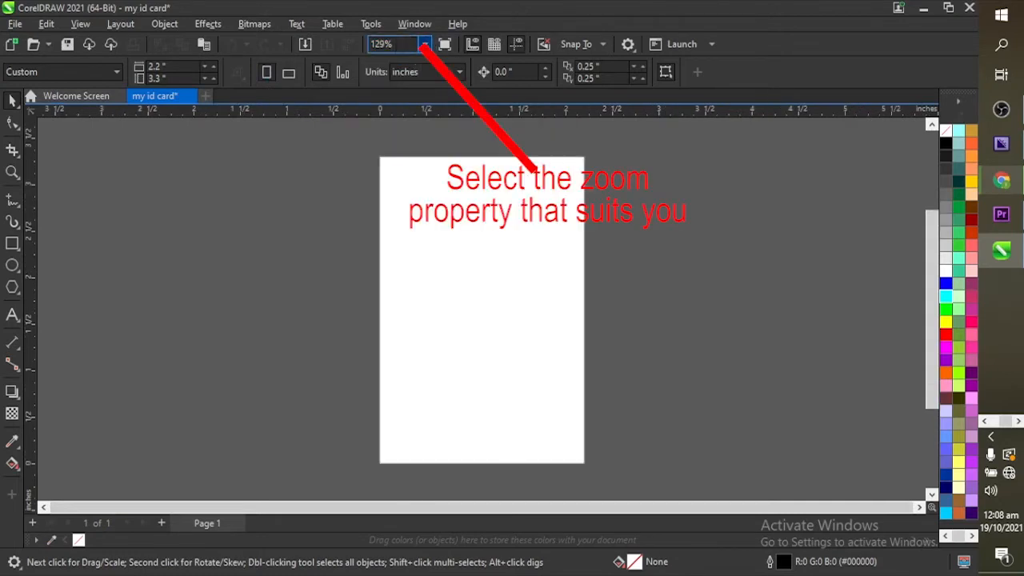
{"action": "left_click", "coordinate": [425, 44]}
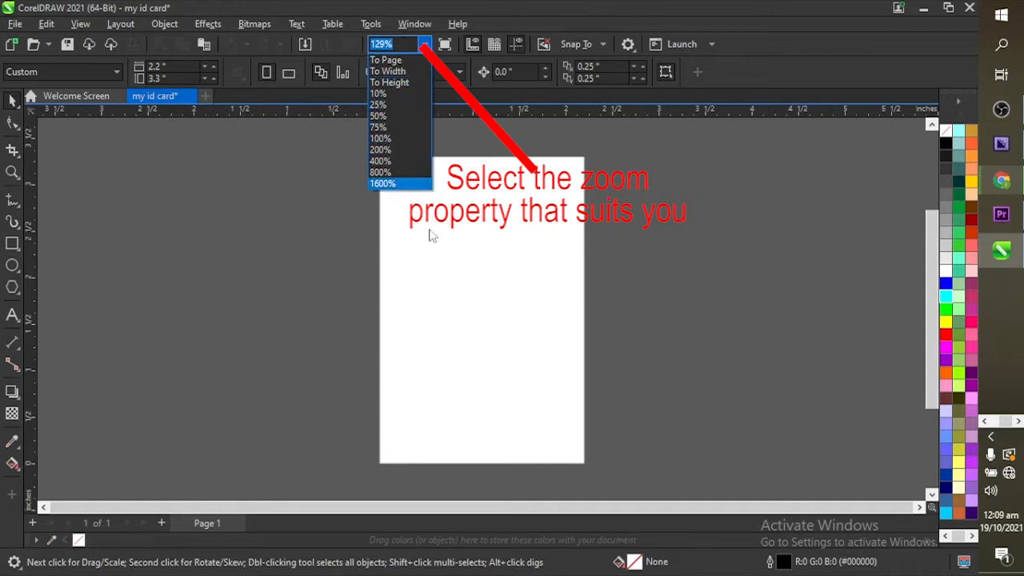
{"action": "left_click", "coordinate": [462, 214]}
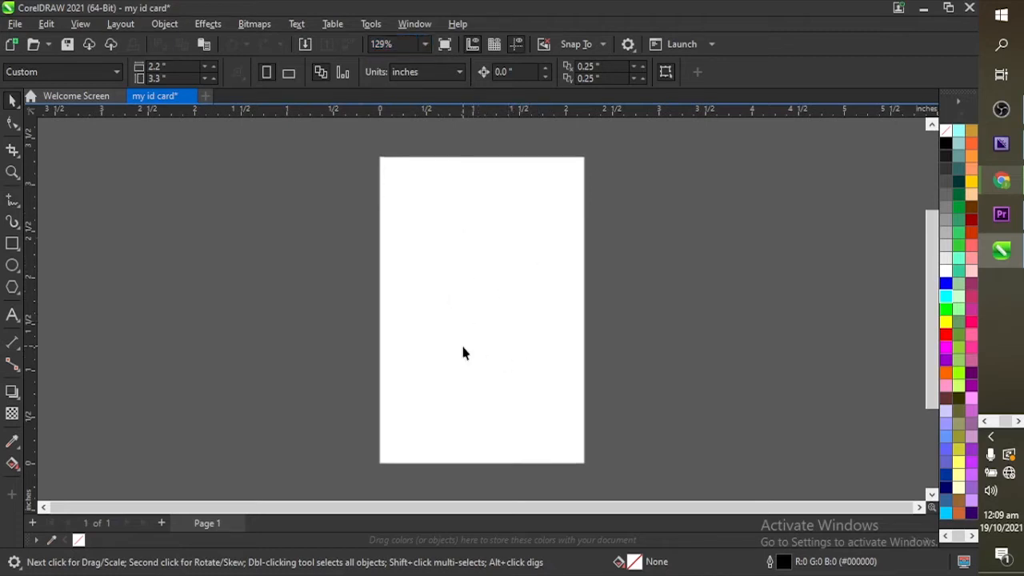
{"action": "left_click", "coordinate": [289, 73]}
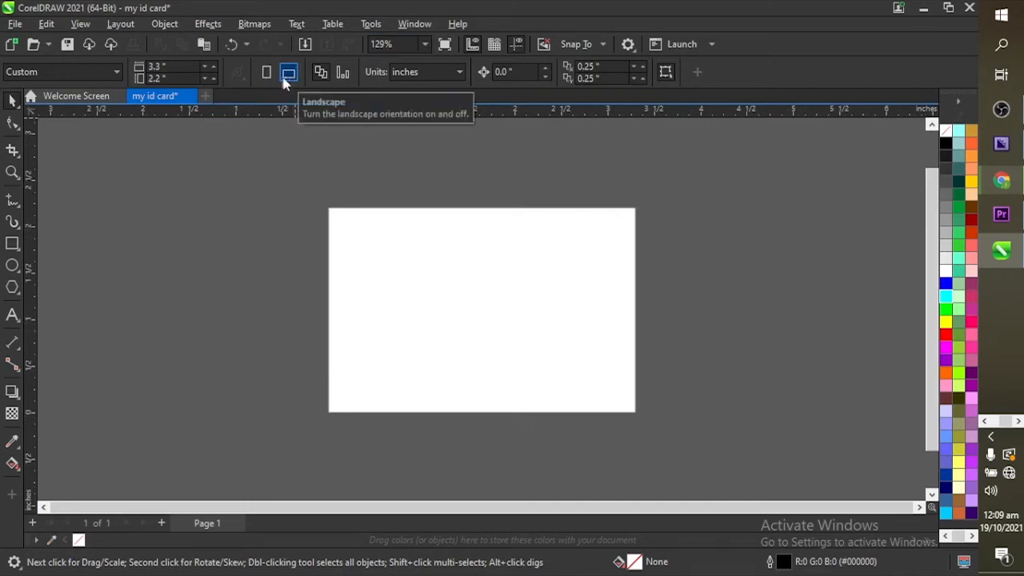
{"action": "left_click", "coordinate": [267, 73]}
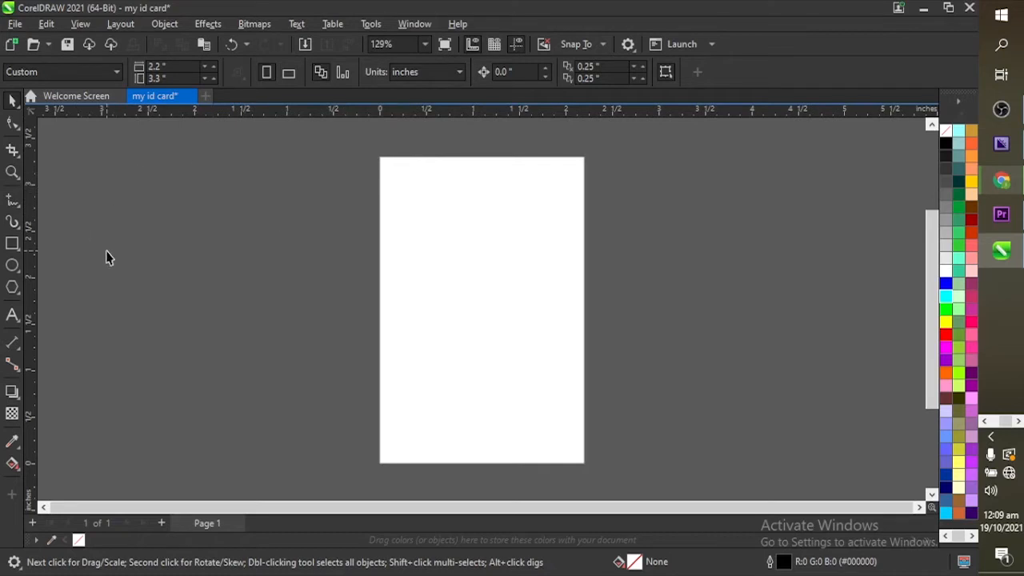
Step: Draw a rectangle roughly covering the card page
{"action": "left_click", "coordinate": [12, 244]}
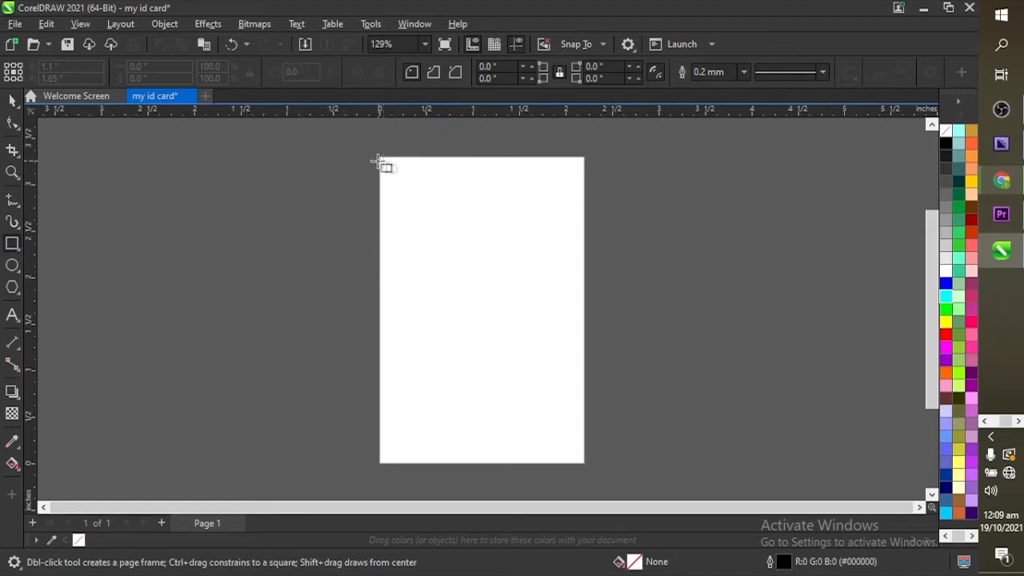
{"action": "left_click_drag", "start_coordinate": [381, 159], "coordinate": [583, 461]}
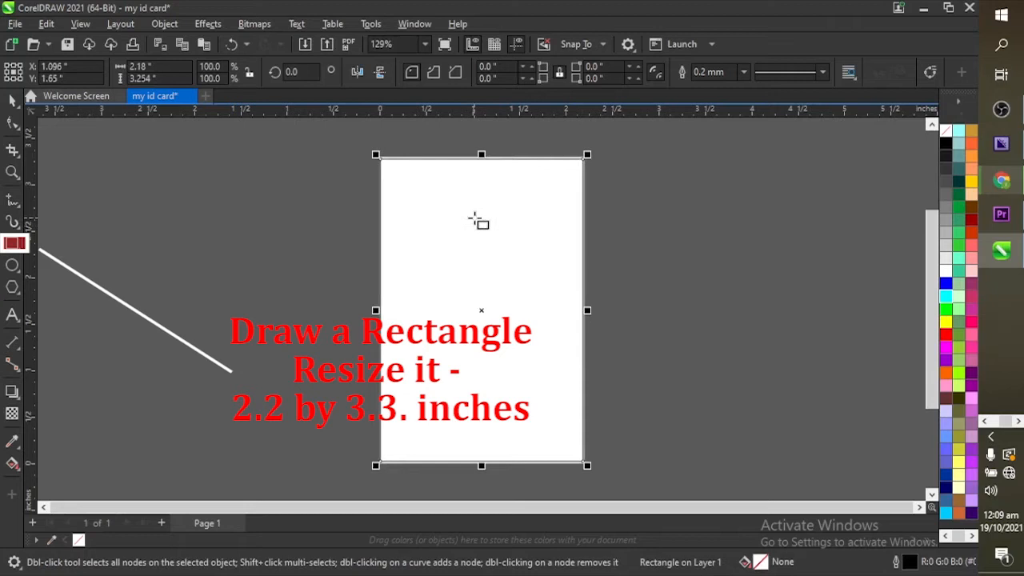
{"action": "left_click", "coordinate": [15, 101]}
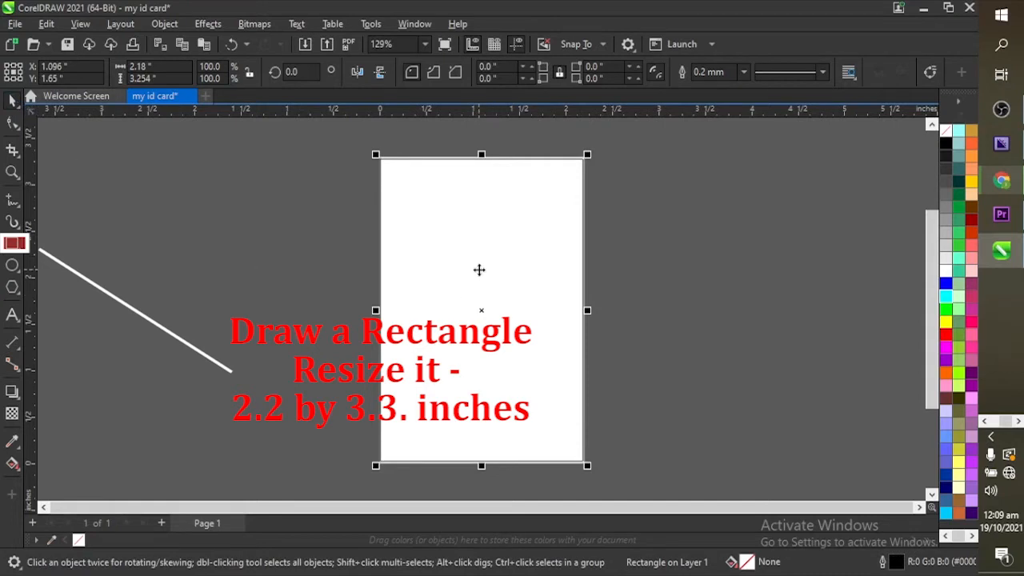
Step: Size the rectangle to 2.2 × 3.3 inches and centre it on the page
{"action": "left_click", "coordinate": [180, 69]}
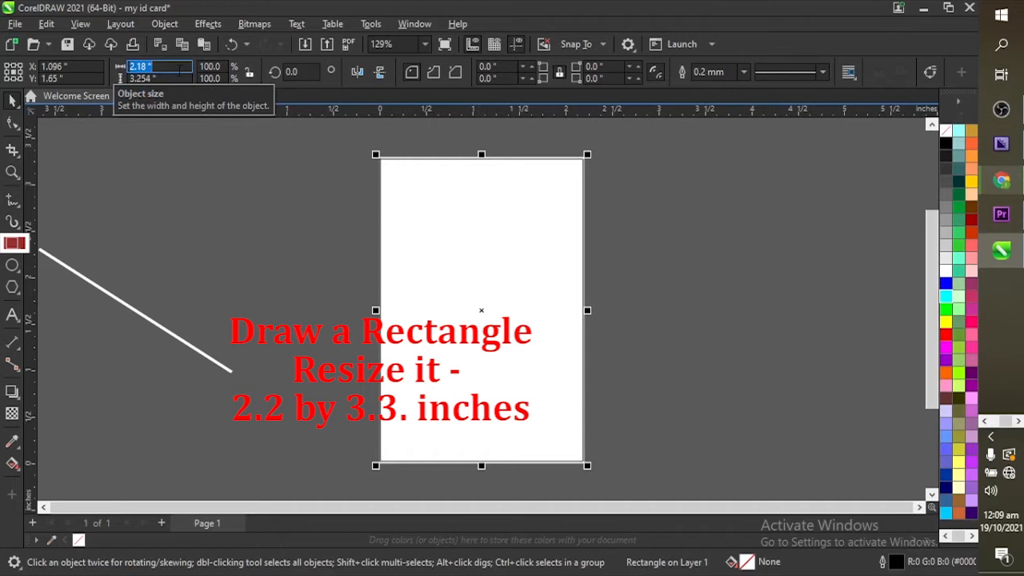
{"action": "type", "text": "2.2"}
{"action": "key", "text": "Tab"}
{"action": "type", "text": "3.3"}
{"action": "key", "text": "Return"}
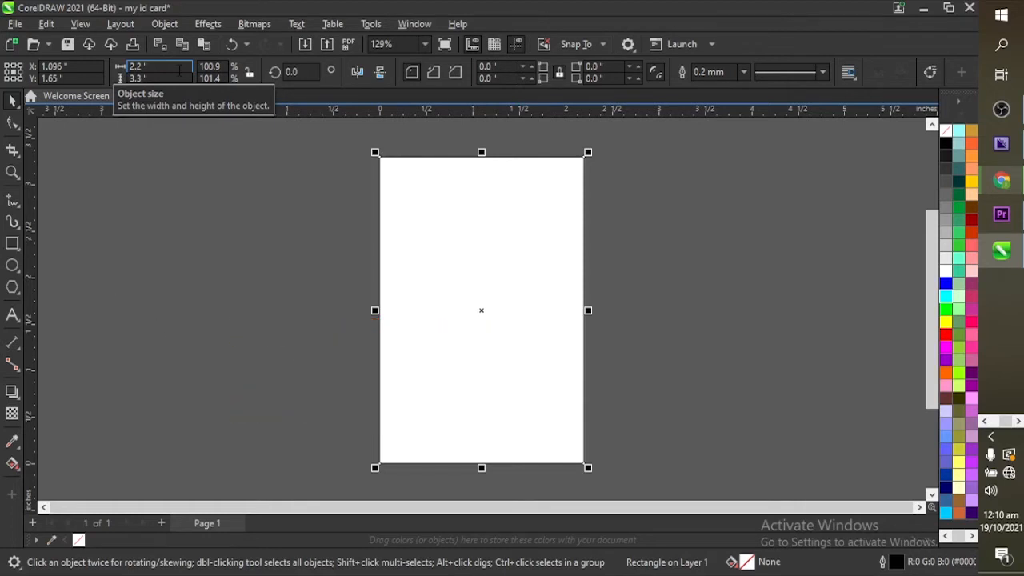
{"action": "key", "text": "p"}
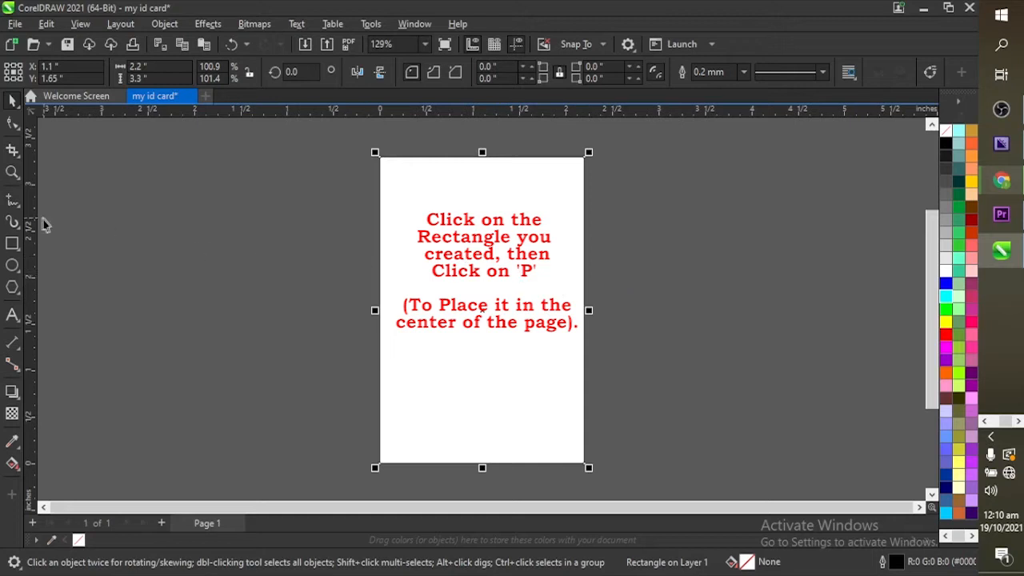
Step: Deselect, then reselect the page-sized 2.2 × 3.3 inch rectangle
{"action": "left_click", "coordinate": [277, 253]}
{"action": "left_click", "coordinate": [513, 248]}
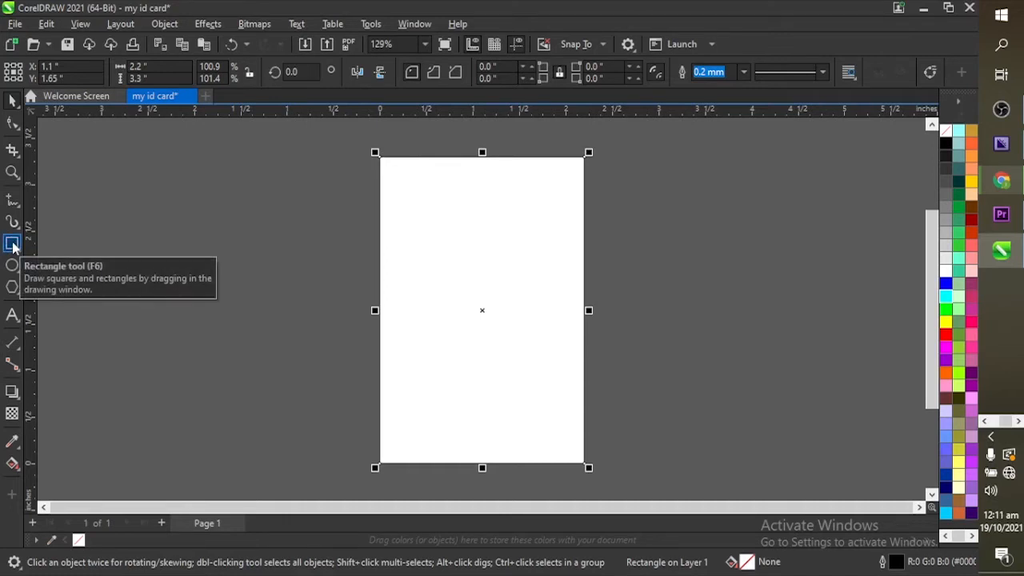
Step: Draw a wide 2.051 × 0.816 inch rectangle left of the card and lower it slightly
{"action": "left_click", "coordinate": [12, 244]}
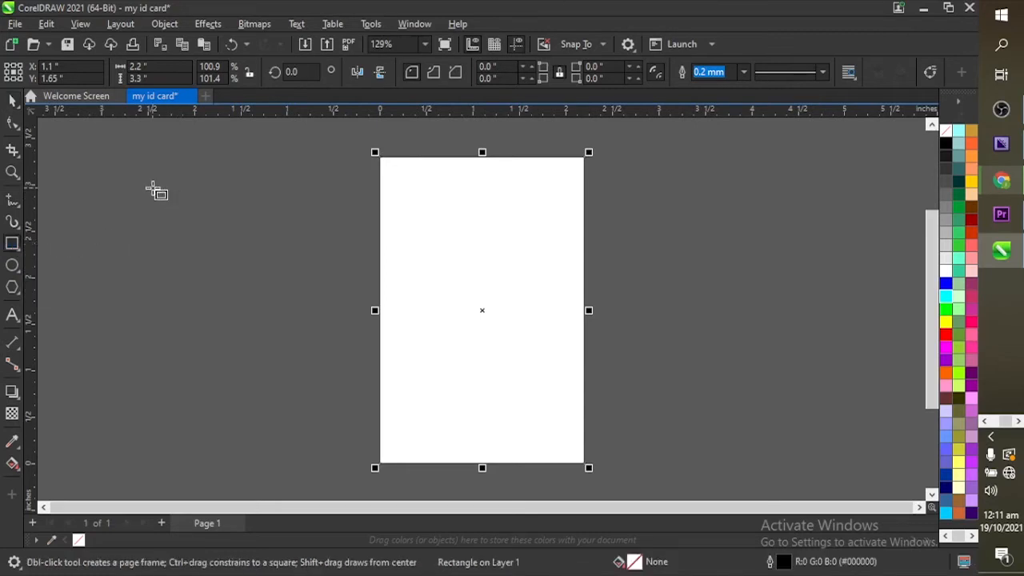
{"action": "left_click_drag", "start_coordinate": [152, 187], "coordinate": [345, 268]}
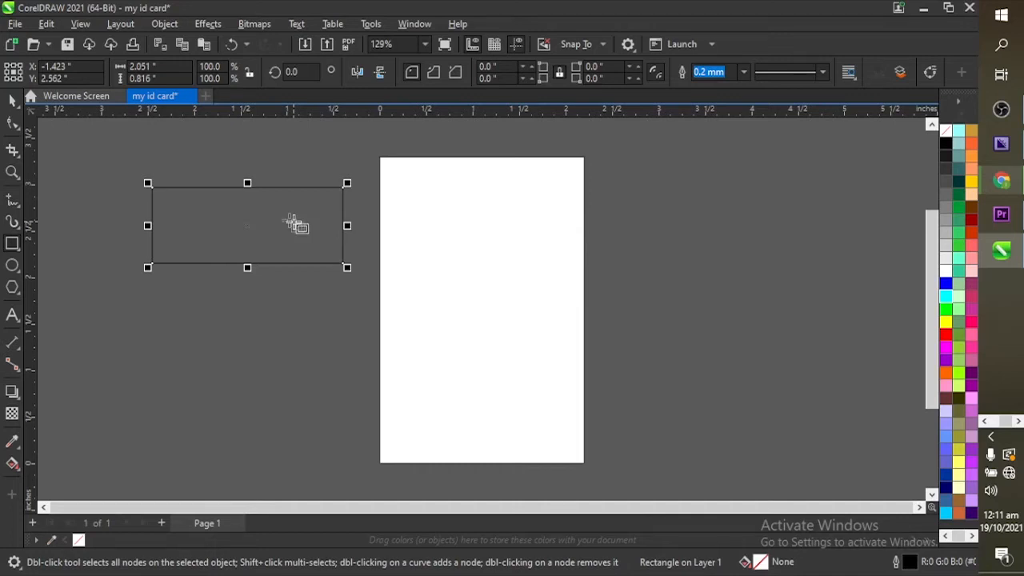
{"action": "left_click", "coordinate": [12, 102]}
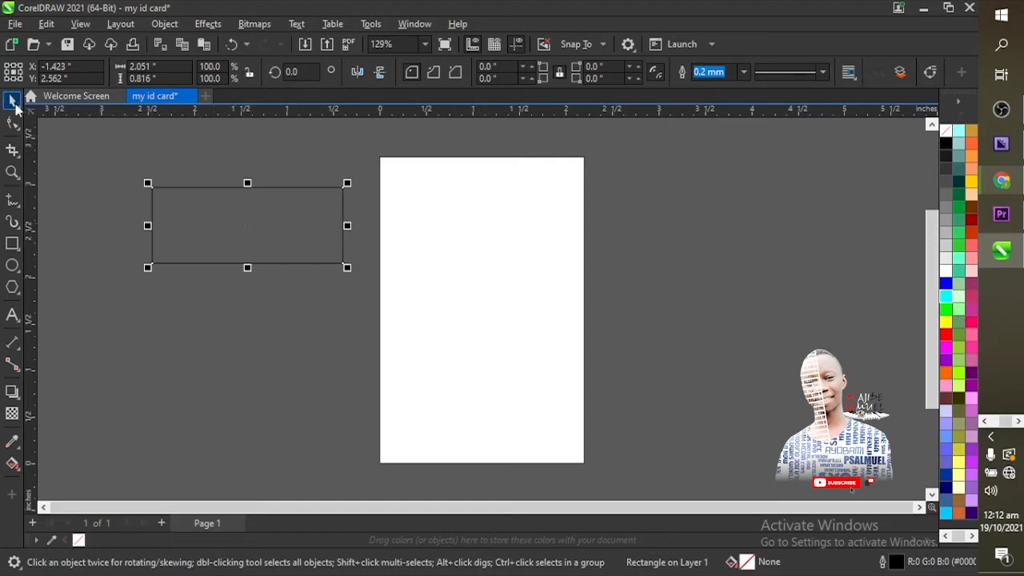
{"action": "left_click_drag", "start_coordinate": [222, 216], "coordinate": [201, 214]}
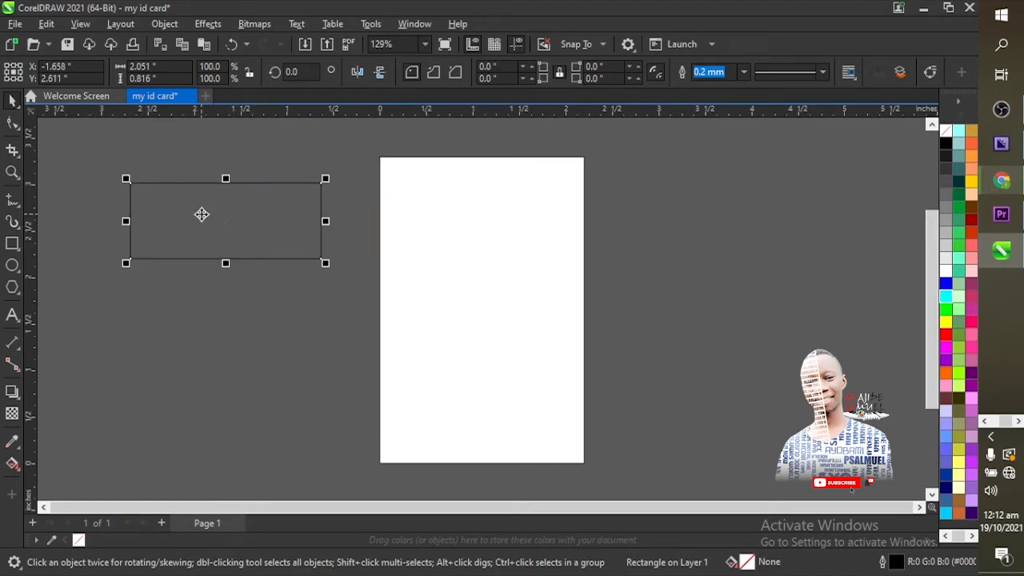
{"action": "left_click_drag", "start_coordinate": [224, 217], "coordinate": [222, 237]}
Step: Reposition the outlined rectangle beside the card, alternating selection between the two rectangles
{"action": "left_click", "coordinate": [459, 232]}
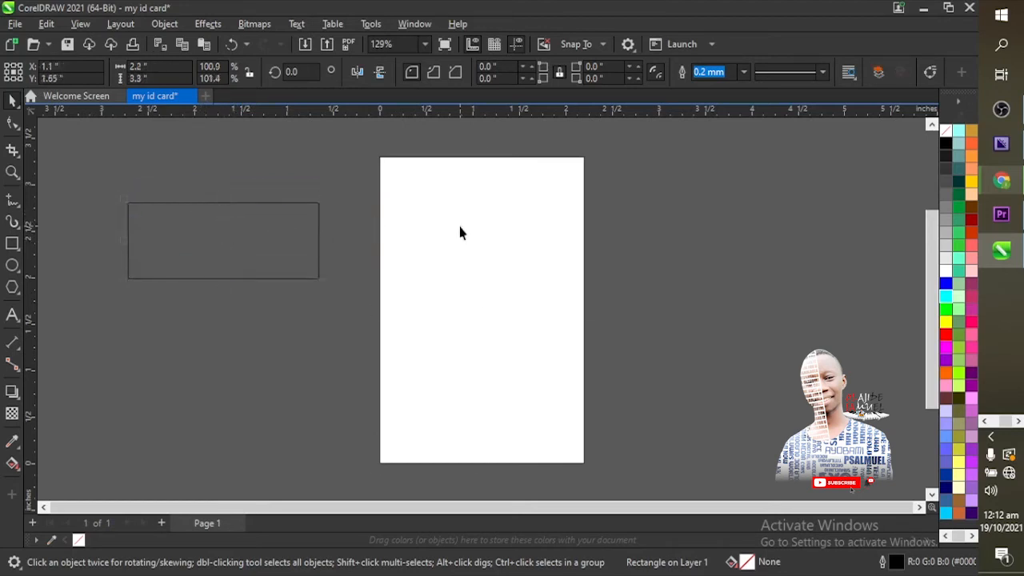
{"action": "left_click", "coordinate": [460, 228]}
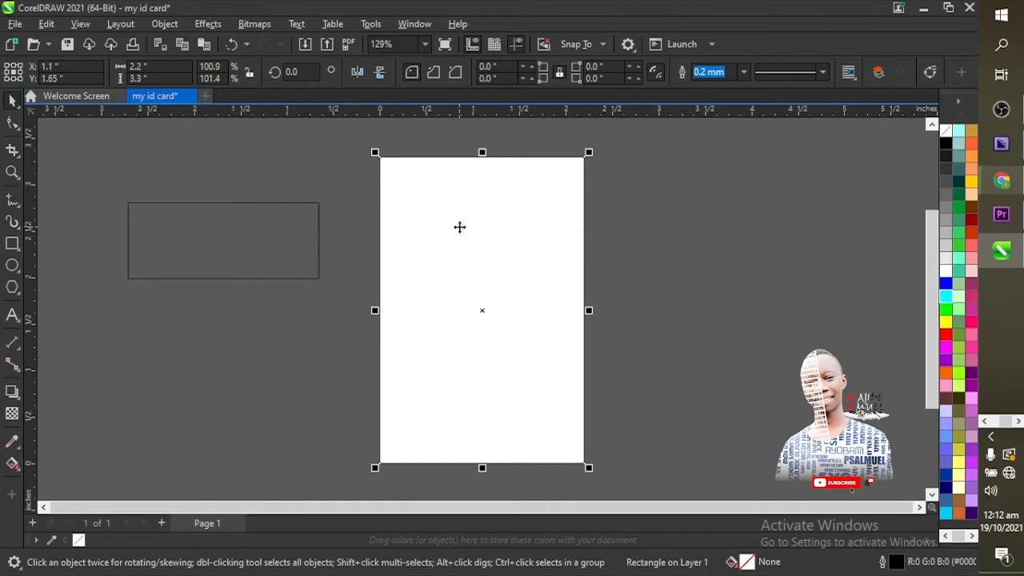
{"action": "left_click", "coordinate": [350, 201]}
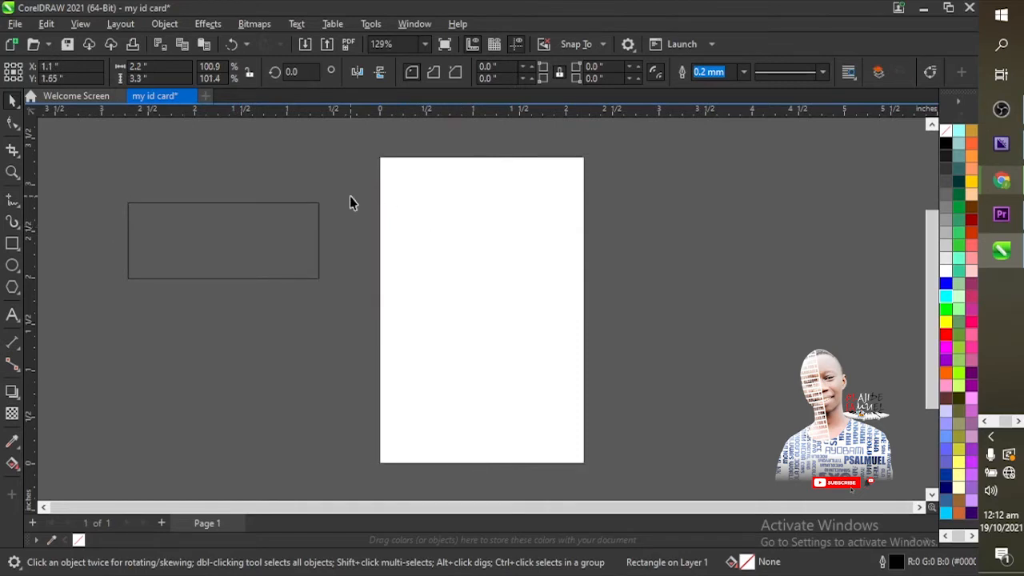
{"action": "left_click", "coordinate": [395, 192]}
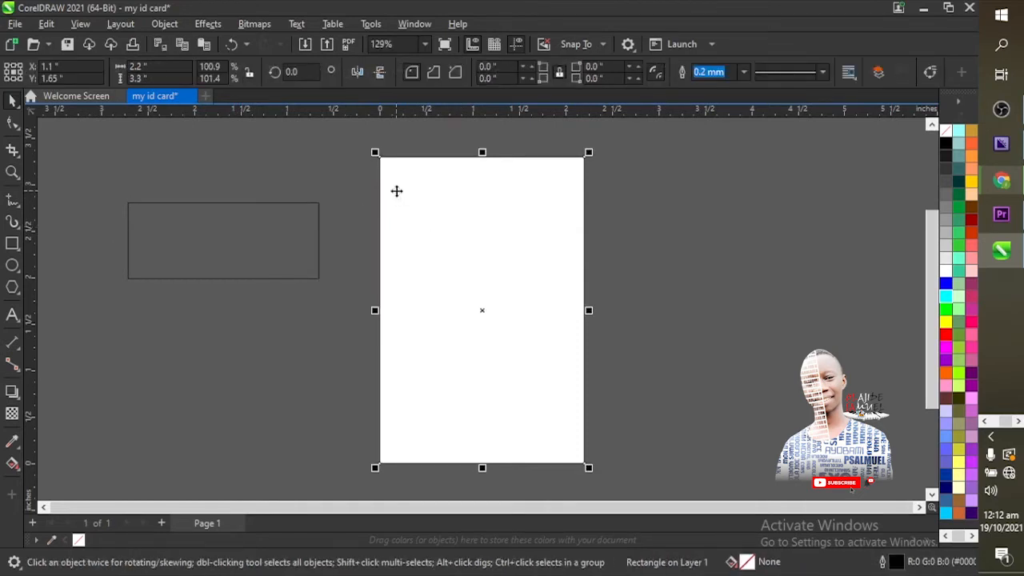
{"action": "left_click", "coordinate": [262, 225]}
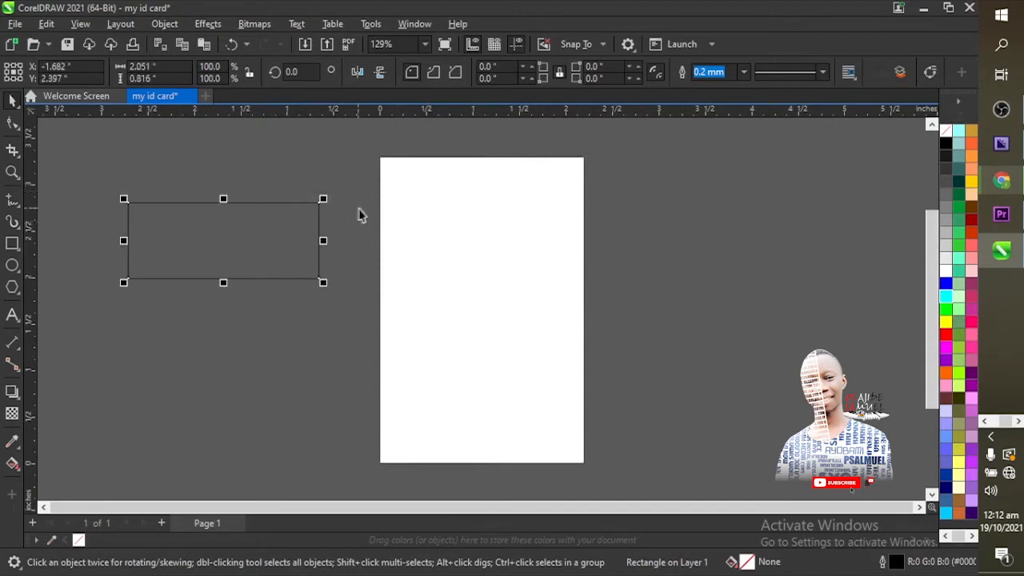
{"action": "left_click", "coordinate": [422, 217]}
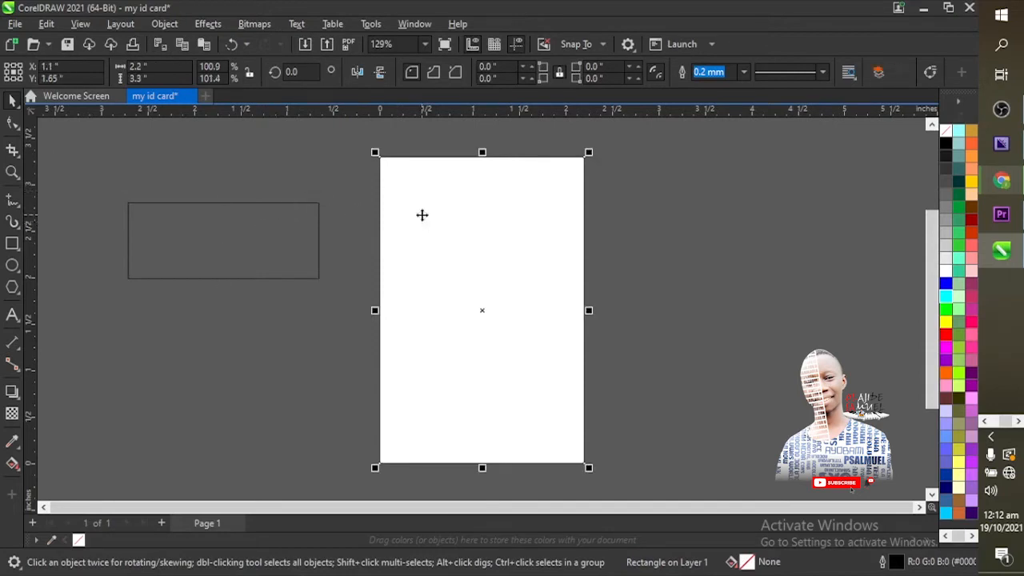
{"action": "left_click", "coordinate": [239, 233]}
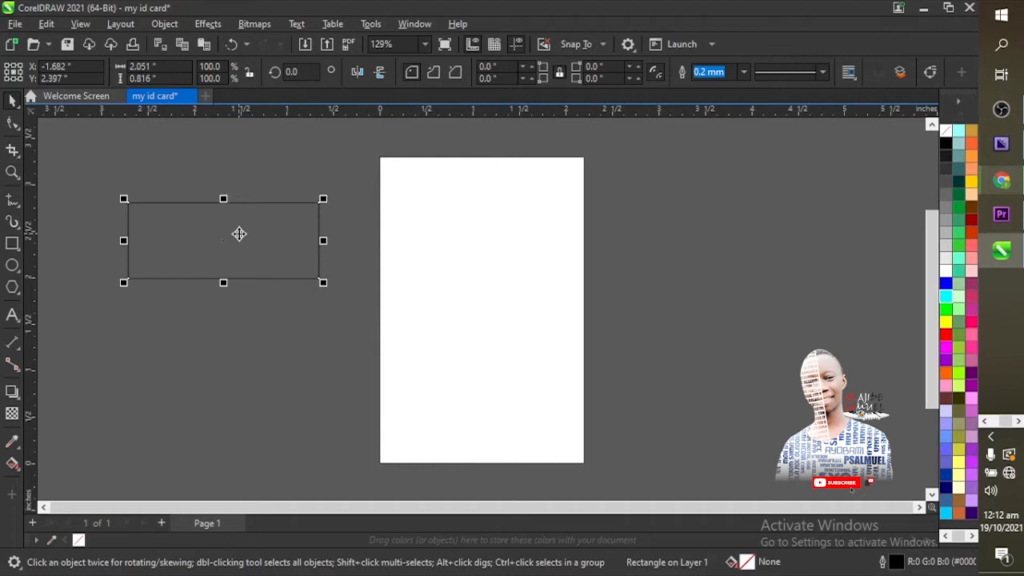
{"action": "left_click_drag", "start_coordinate": [239, 234], "coordinate": [271, 273]}
{"action": "left_click", "coordinate": [478, 242]}
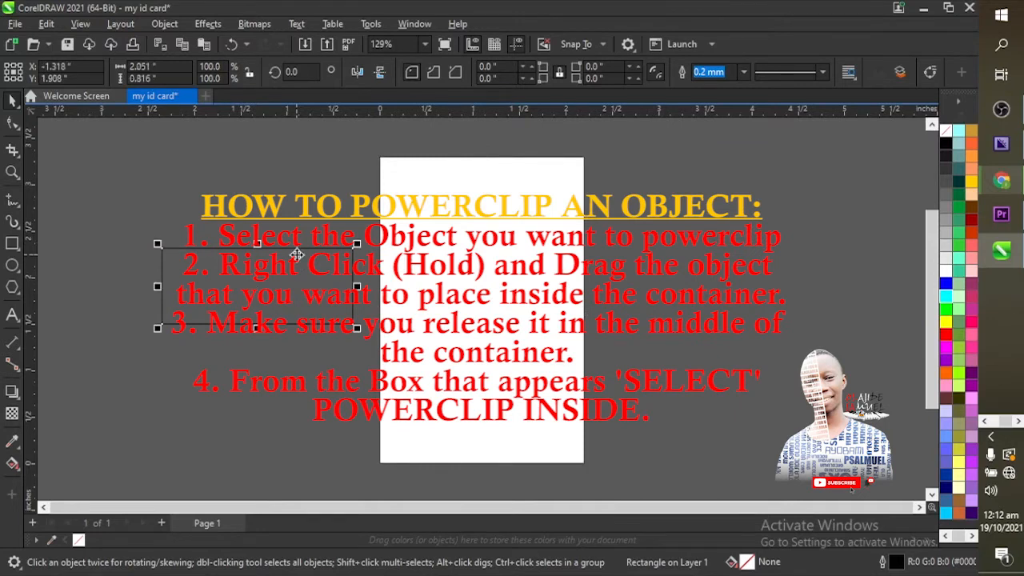
{"action": "left_click_drag", "start_coordinate": [296, 262], "coordinate": [266, 217]}
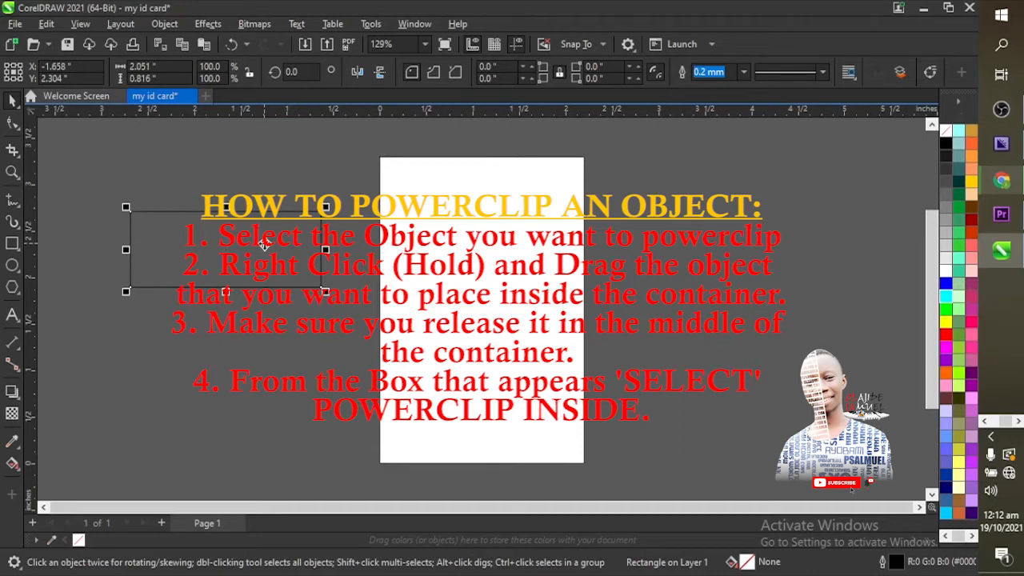
{"action": "left_click_drag", "start_coordinate": [264, 244], "coordinate": [262, 230]}
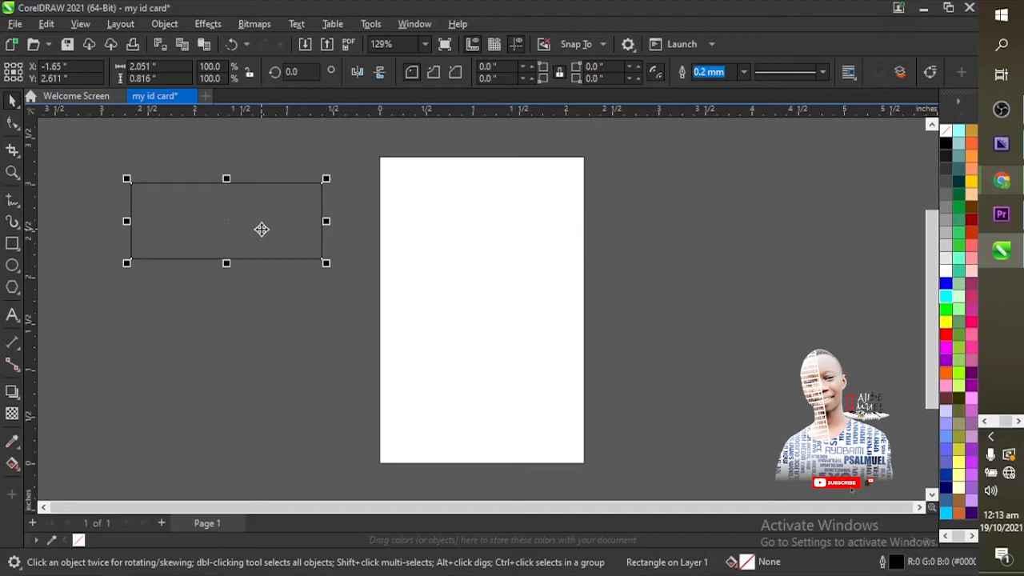
{"action": "left_click_drag", "start_coordinate": [262, 230], "coordinate": [497, 271]}
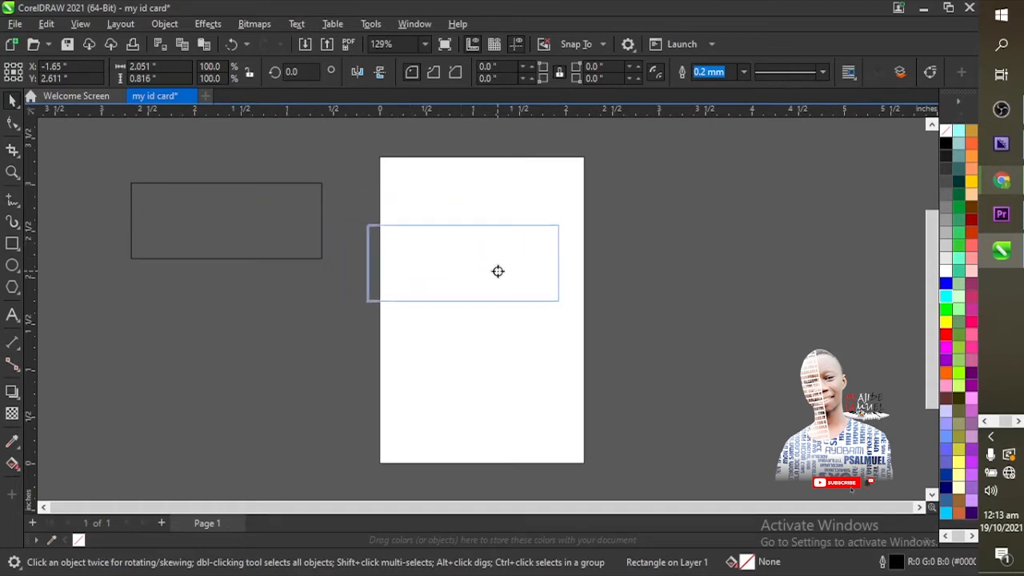
{"action": "left_click_drag", "start_coordinate": [497, 271], "coordinate": [506, 253]}
{"action": "left_click_drag", "start_coordinate": [508, 319], "coordinate": [489, 241]}
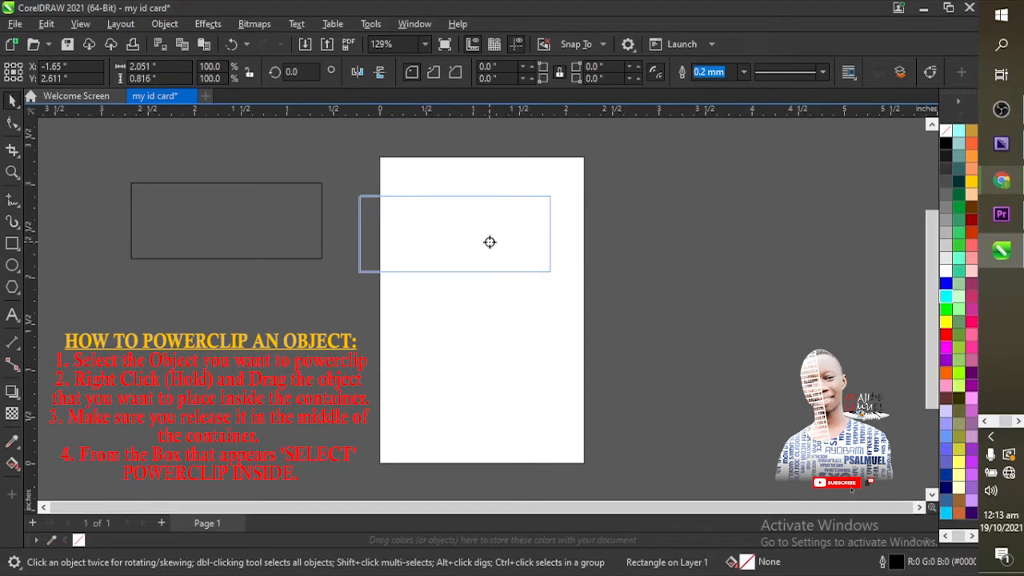
{"action": "mouse_move", "coordinate": [489, 242]}
{"action": "left_mouse_down"}
{"action": "mouse_move", "coordinate": [509, 243]}
{"action": "mouse_move", "coordinate": [499, 241]}
{"action": "left_mouse_up"}
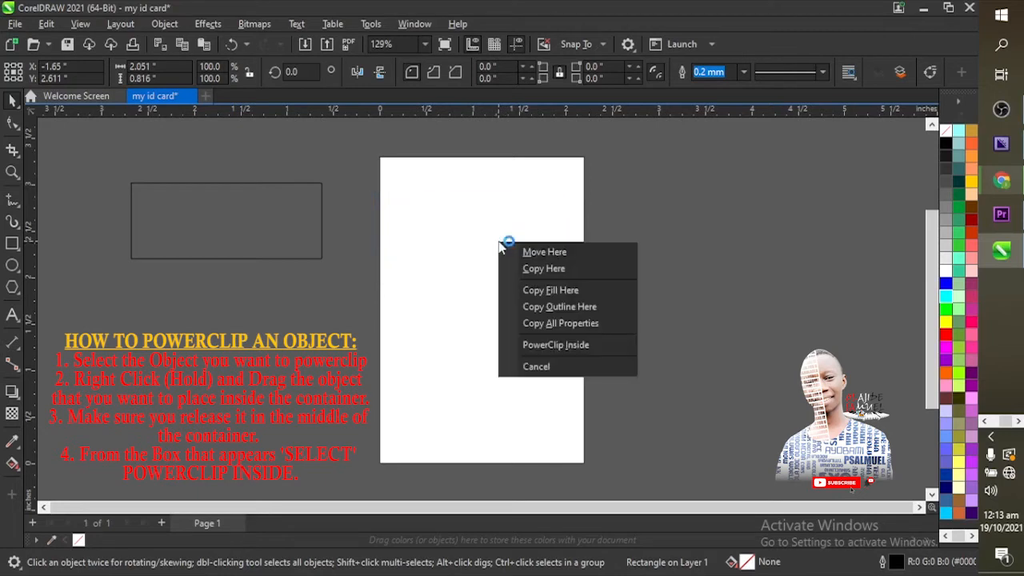
{"action": "left_click", "coordinate": [250, 321]}
{"action": "left_click_drag", "start_coordinate": [247, 217], "coordinate": [246, 230]}
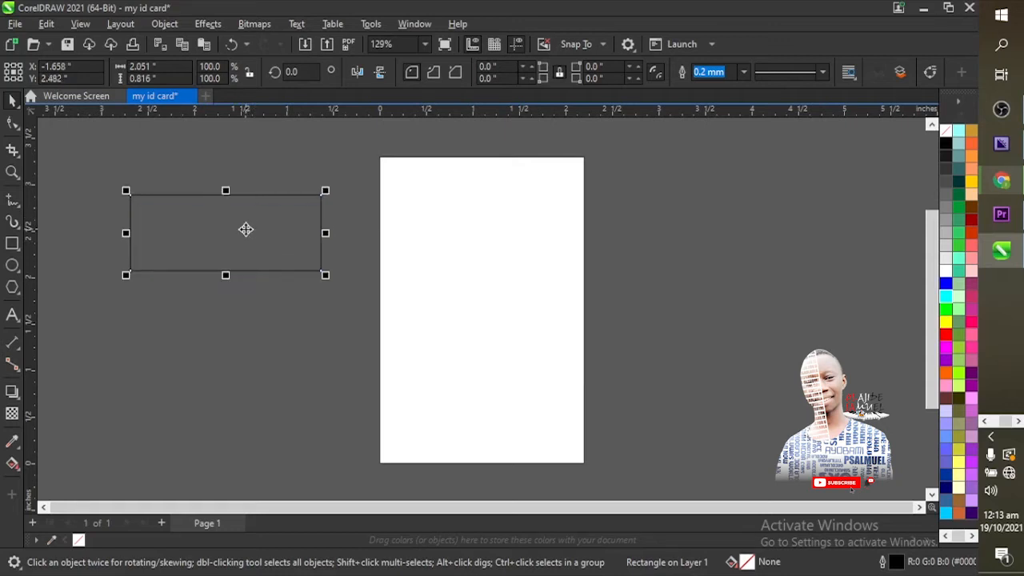
Step: Place the wide rectangle inside the card-sized rectangle with PowerClip Inside
{"action": "left_click_drag", "start_coordinate": [246, 230], "coordinate": [486, 244]}
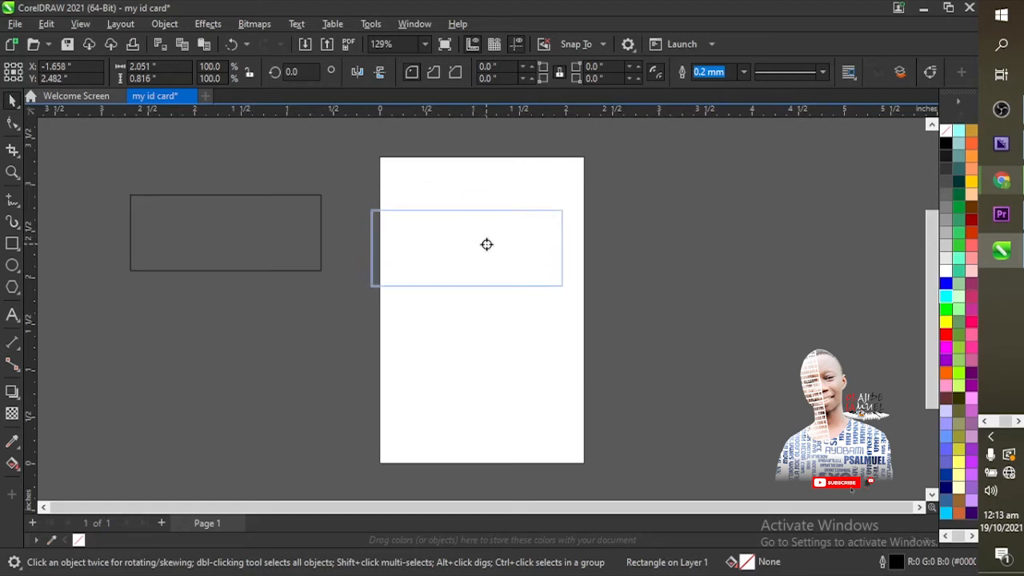
{"action": "left_click_drag", "start_coordinate": [486, 244], "coordinate": [487, 245]}
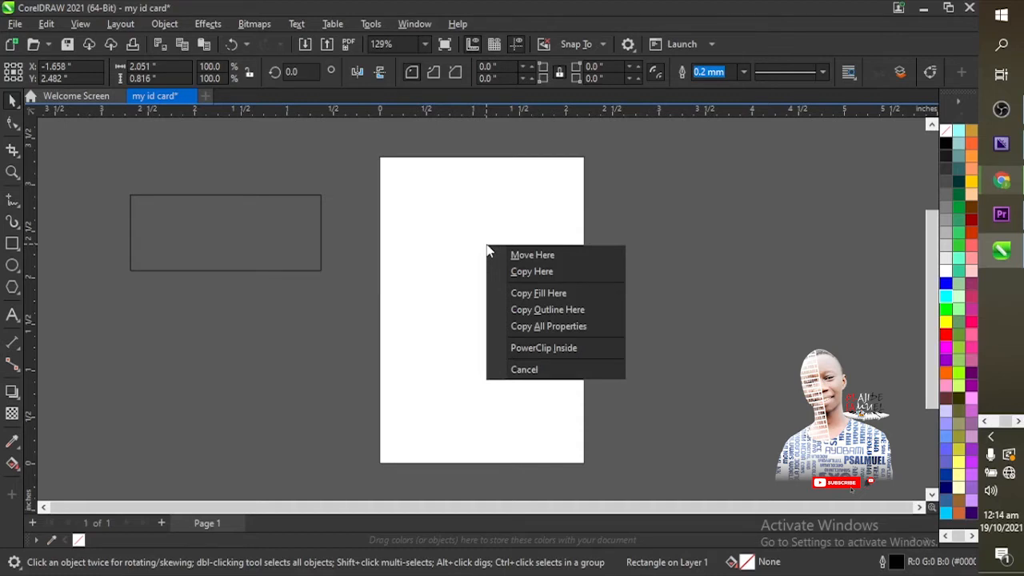
{"action": "left_click", "coordinate": [532, 350]}
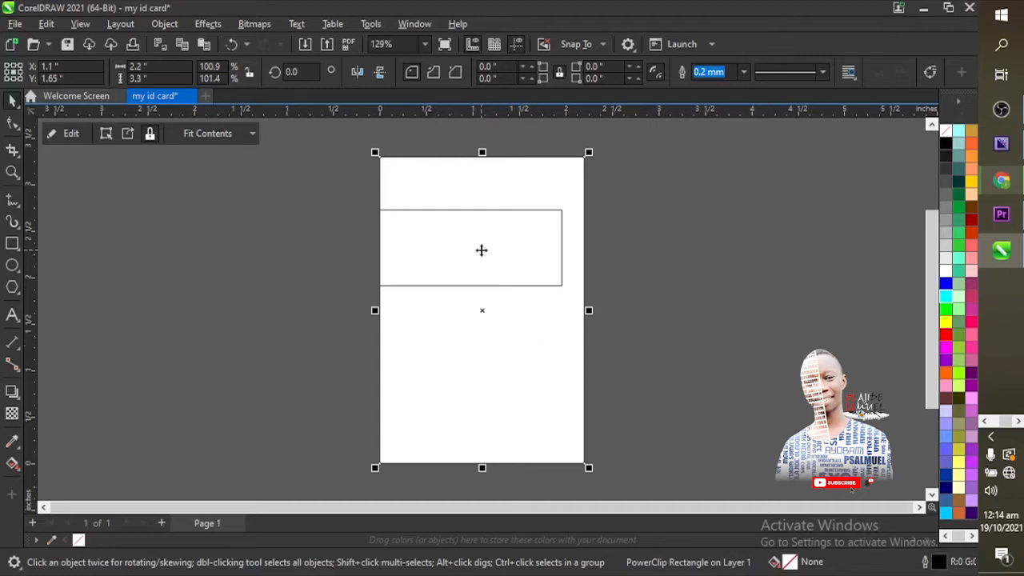
{"action": "left_click", "coordinate": [370, 243]}
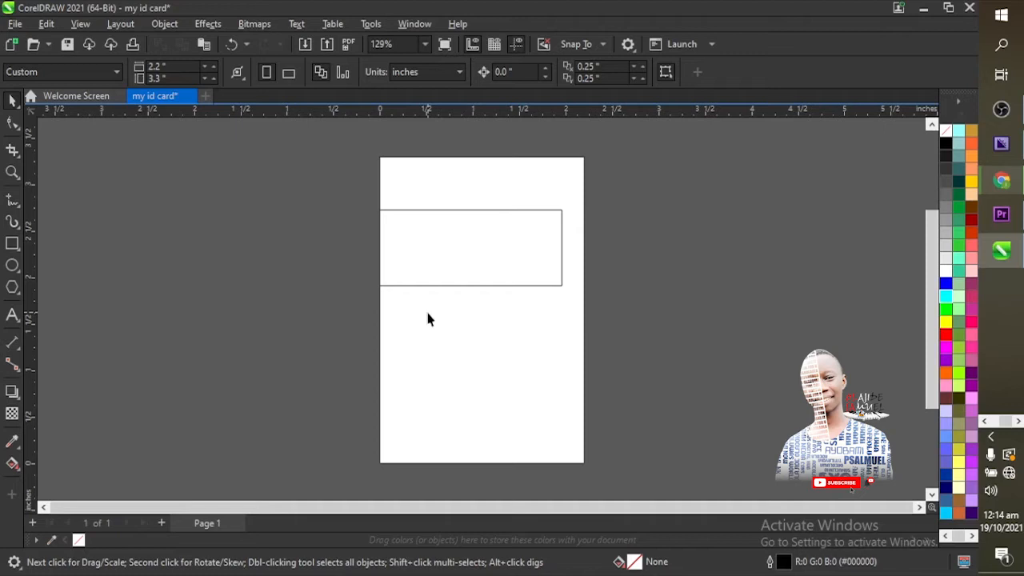
{"action": "left_click", "coordinate": [460, 271]}
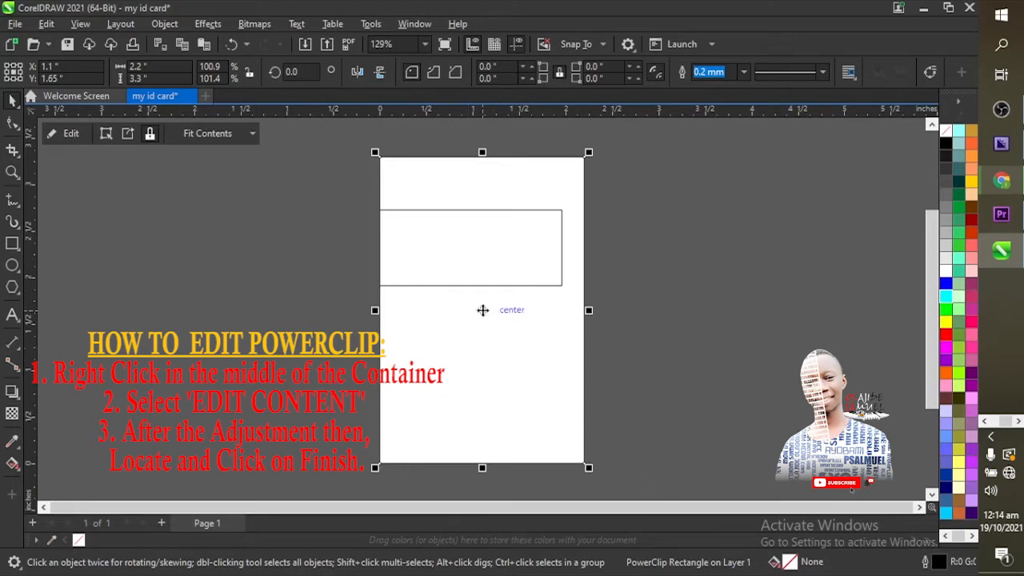
{"action": "left_click", "coordinate": [598, 321]}
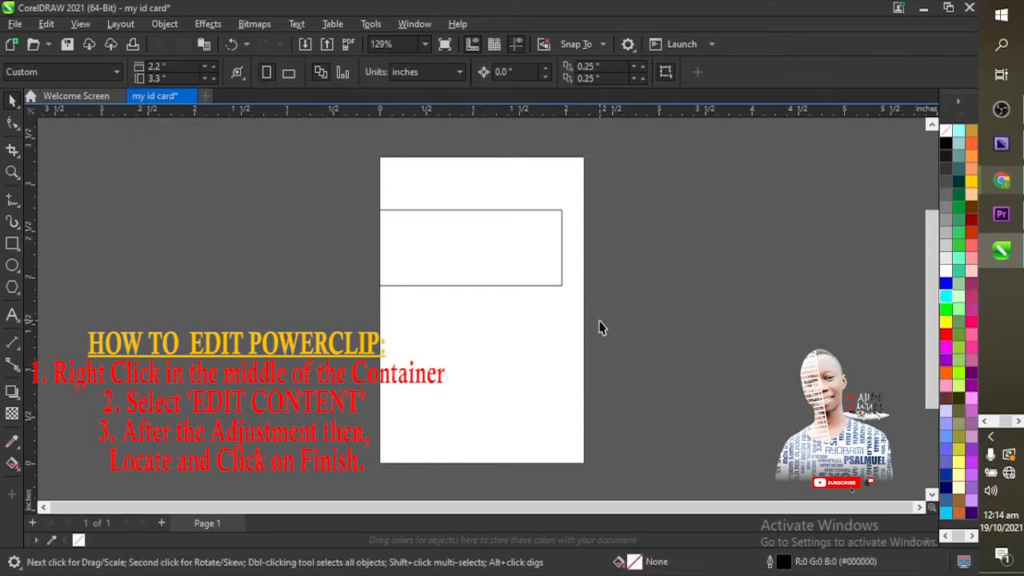
{"action": "left_click", "coordinate": [504, 270]}
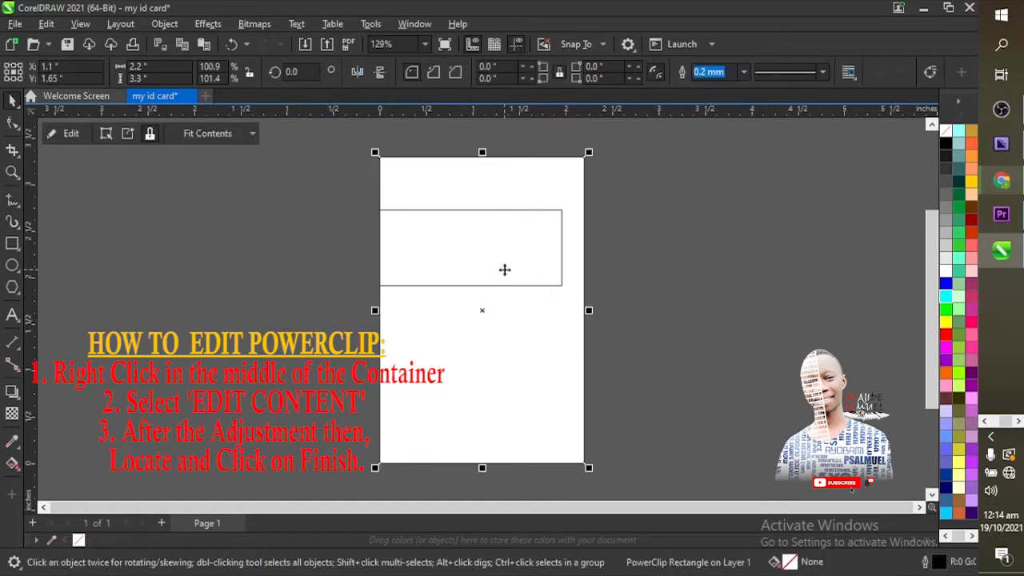
Step: Edit the PowerClip contents: move the inner rectangle down-right, enlarge it slightly, and finish
{"action": "right_click", "coordinate": [485, 307]}
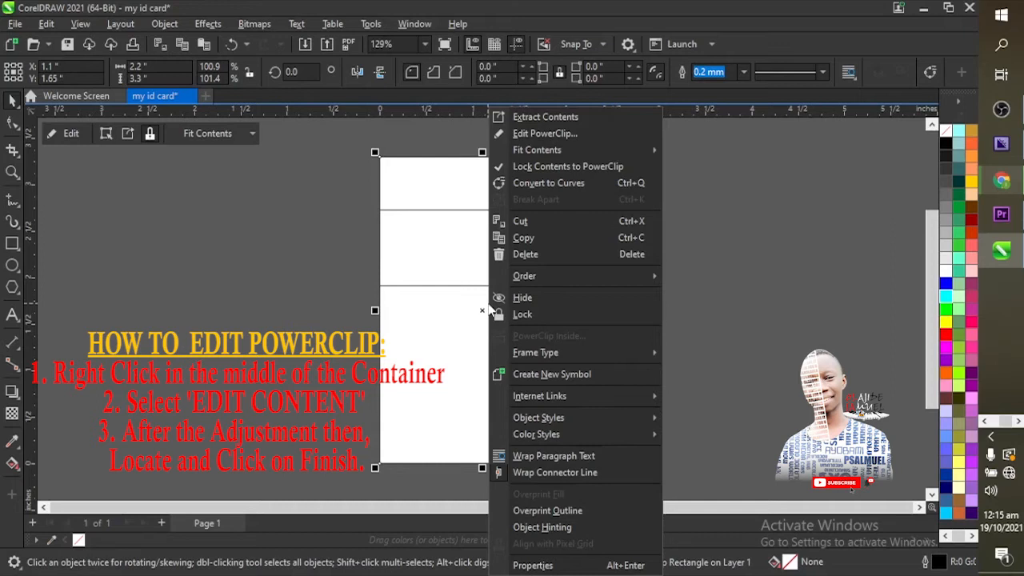
{"action": "left_click", "coordinate": [529, 136]}
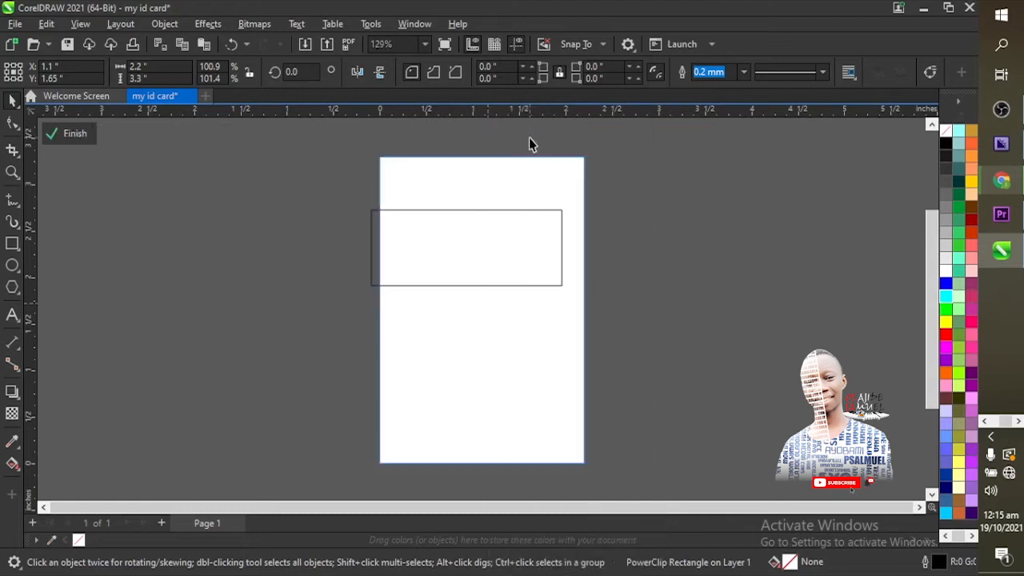
{"action": "left_click", "coordinate": [526, 274]}
{"action": "left_click_drag", "start_coordinate": [525, 268], "coordinate": [592, 342]}
{"action": "left_click_drag", "start_coordinate": [636, 369], "coordinate": [651, 375]}
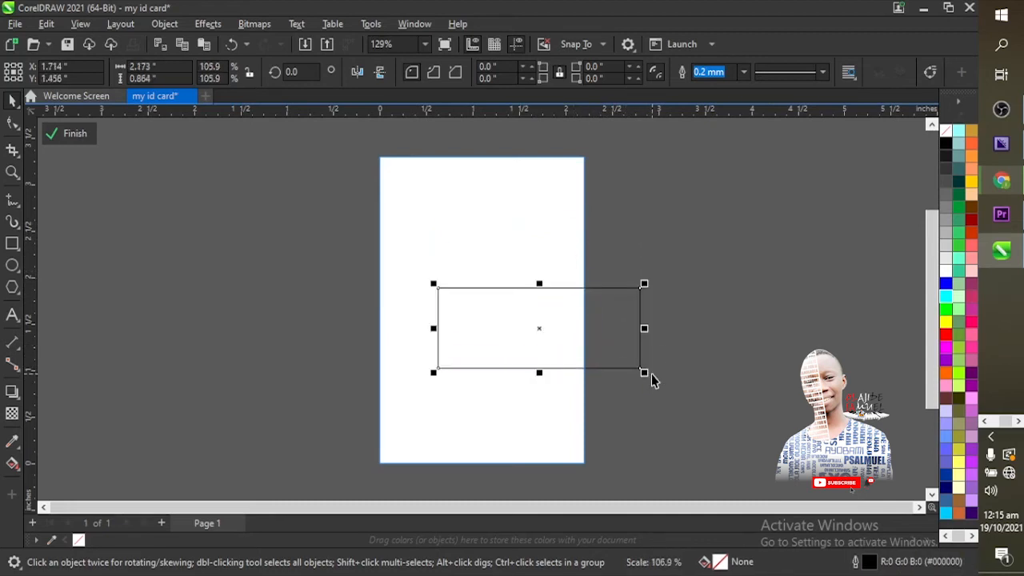
{"action": "left_click", "coordinate": [693, 302]}
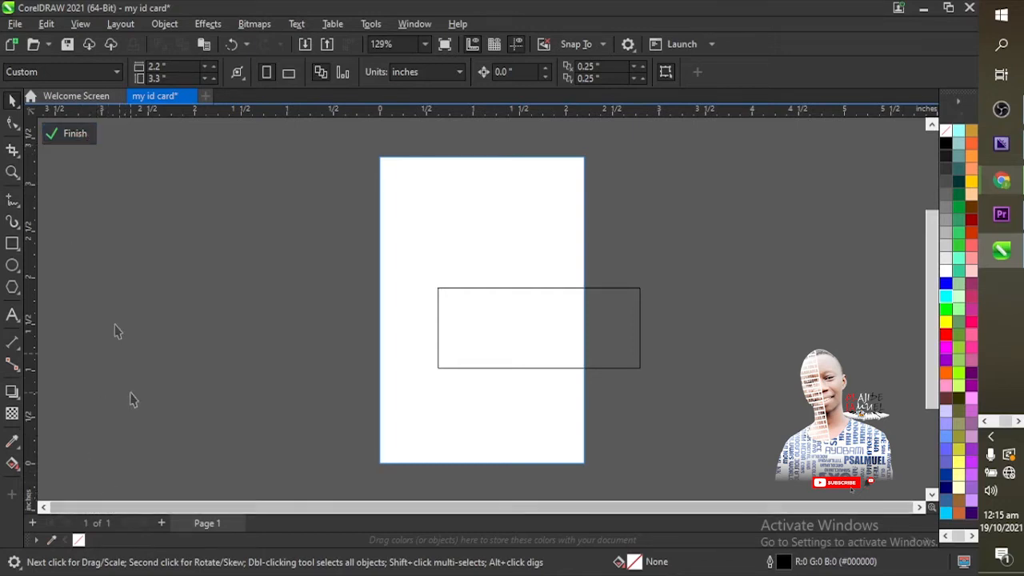
{"action": "left_click", "coordinate": [84, 140]}
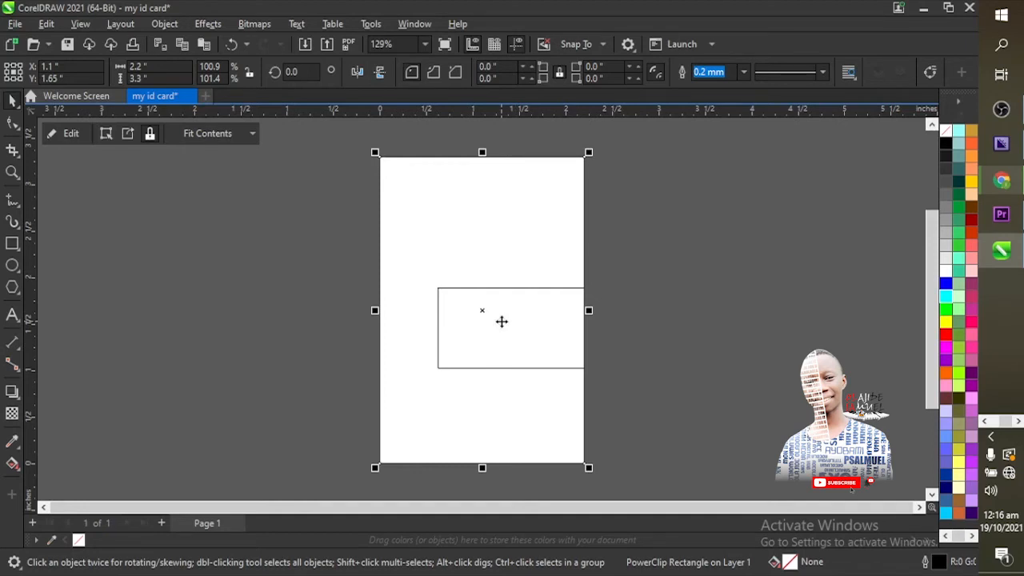
Step: Reselect the card frame and enter Edit PowerClip to reveal the full wide rectangle
{"action": "left_click", "coordinate": [605, 322]}
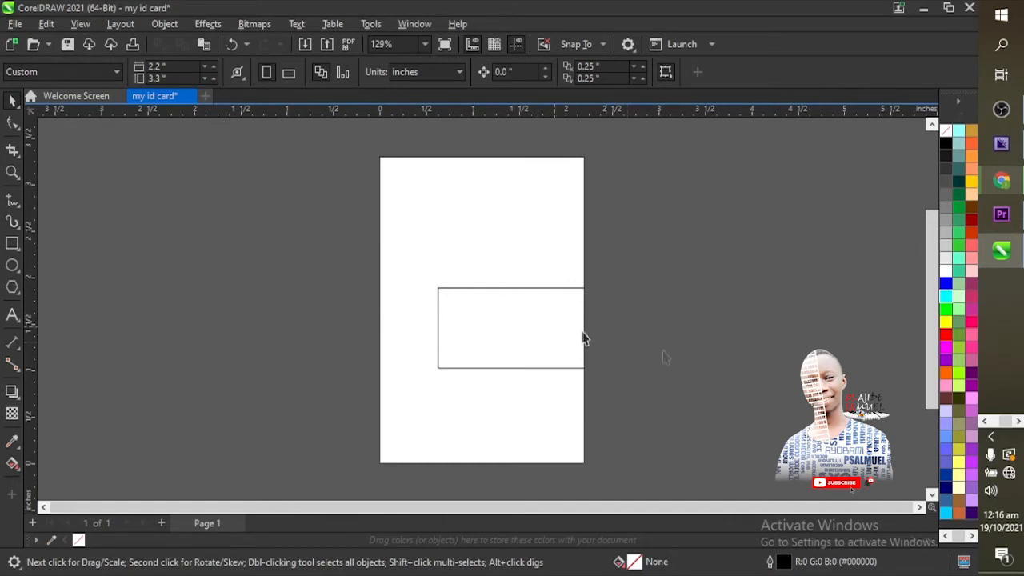
{"action": "left_click", "coordinate": [524, 280]}
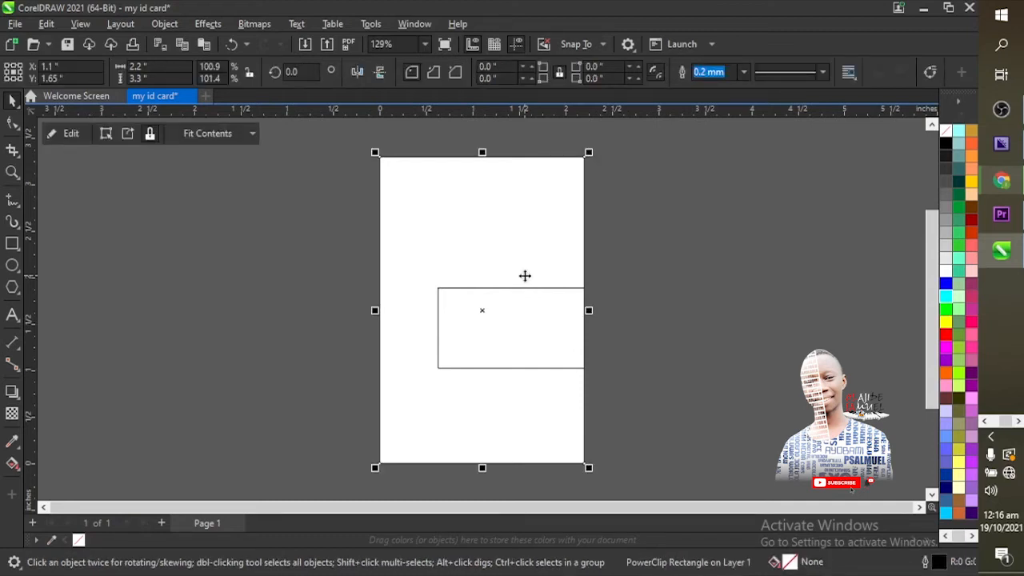
{"action": "right_click", "coordinate": [524, 275]}
{"action": "mouse_move", "coordinate": [578, 150]}
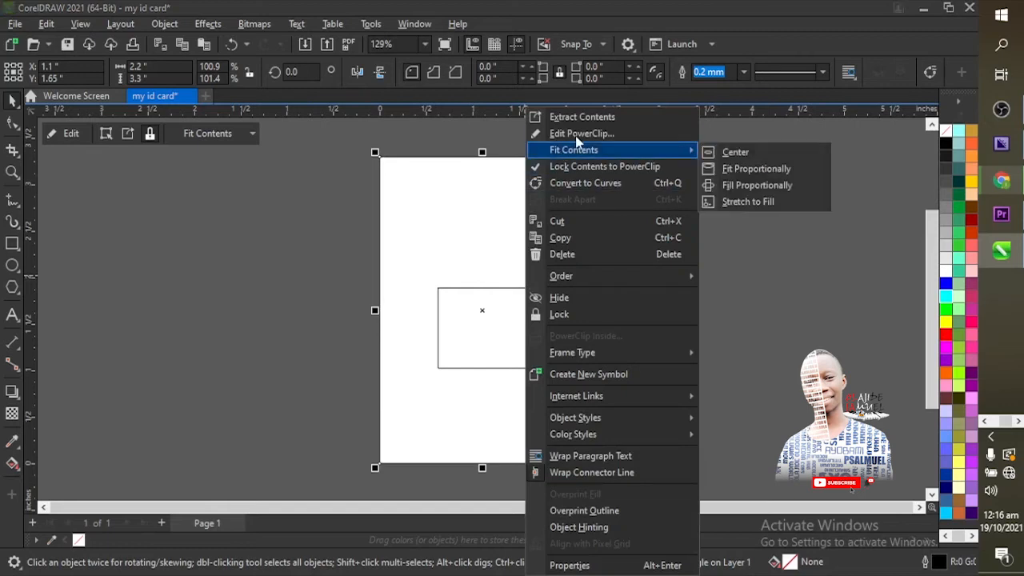
{"action": "left_click", "coordinate": [211, 406]}
{"action": "left_click", "coordinate": [464, 298]}
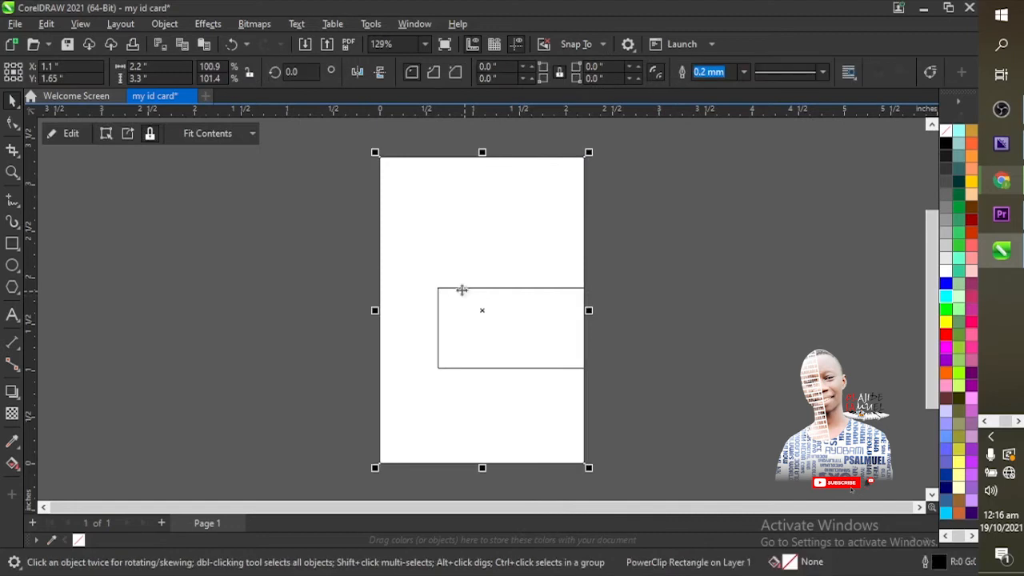
{"action": "left_click", "coordinate": [77, 138]}
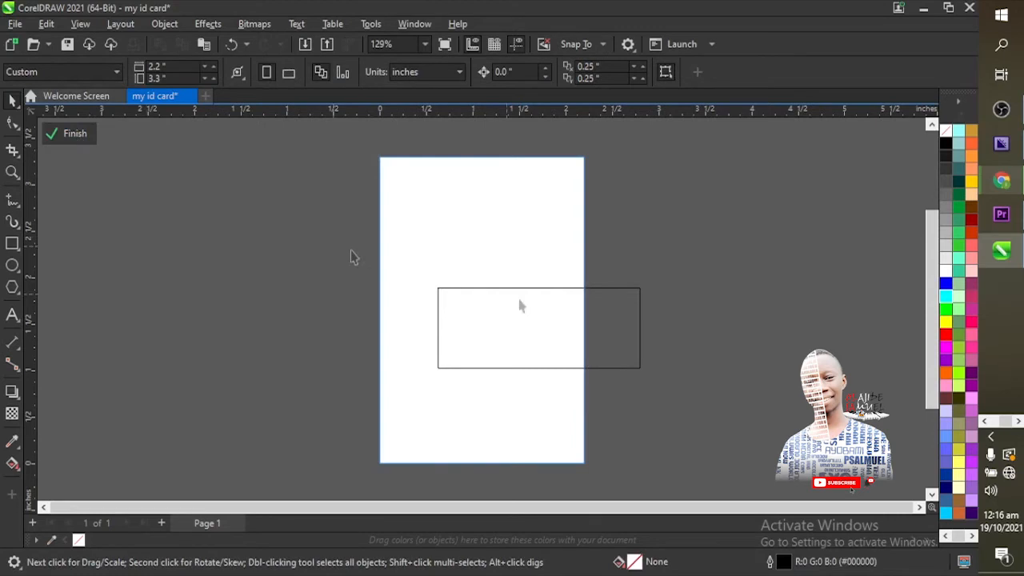
Step: Resize the wide rectangle smaller from its corner handle and drag it into the card's lower middle
{"action": "left_click", "coordinate": [544, 320]}
{"action": "left_click_drag", "start_coordinate": [544, 320], "coordinate": [504, 264]}
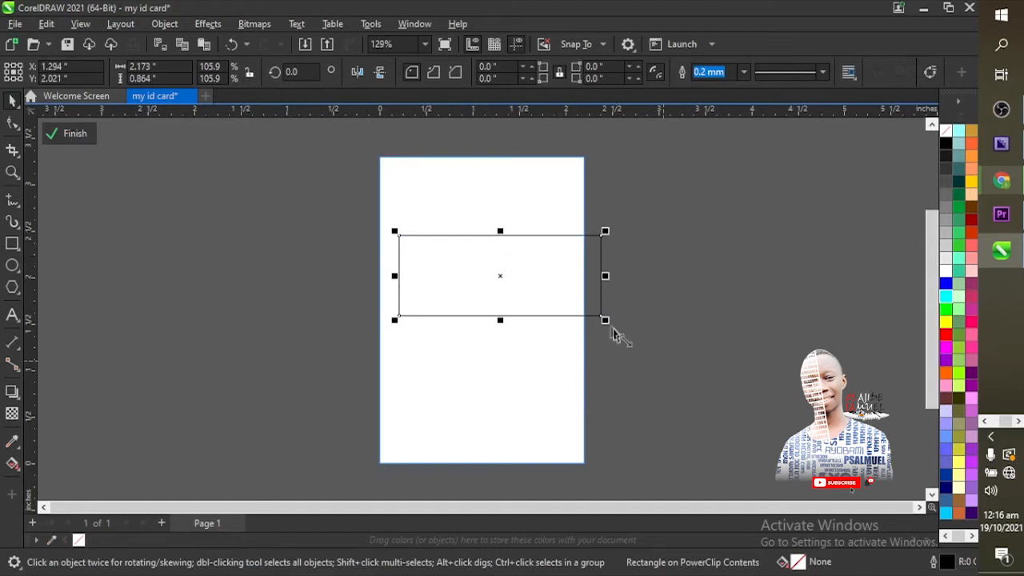
{"action": "left_click_drag", "start_coordinate": [605, 321], "coordinate": [588, 313]}
{"action": "left_click_drag", "start_coordinate": [539, 286], "coordinate": [538, 264]}
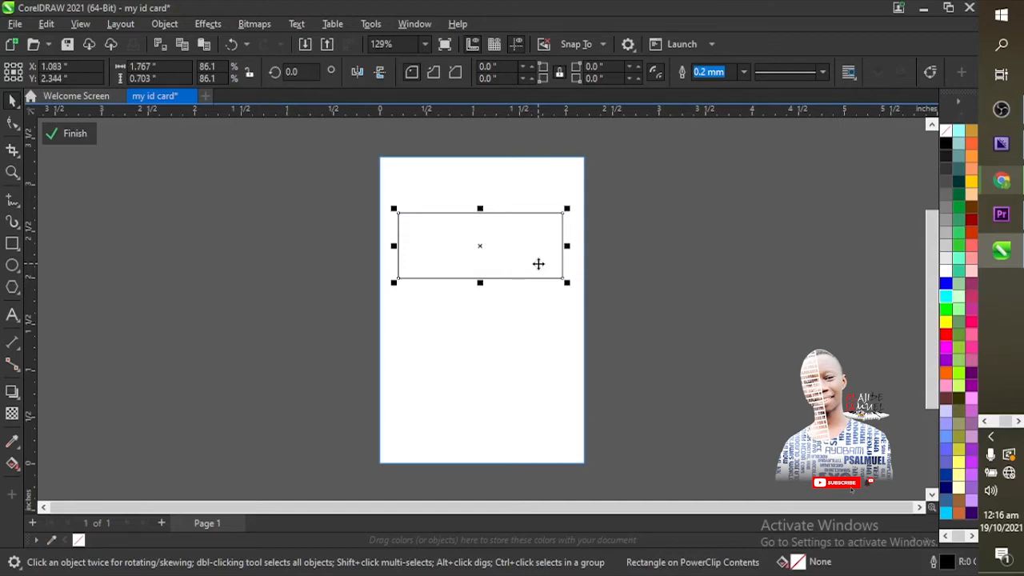
{"action": "left_click_drag", "start_coordinate": [538, 264], "coordinate": [536, 357]}
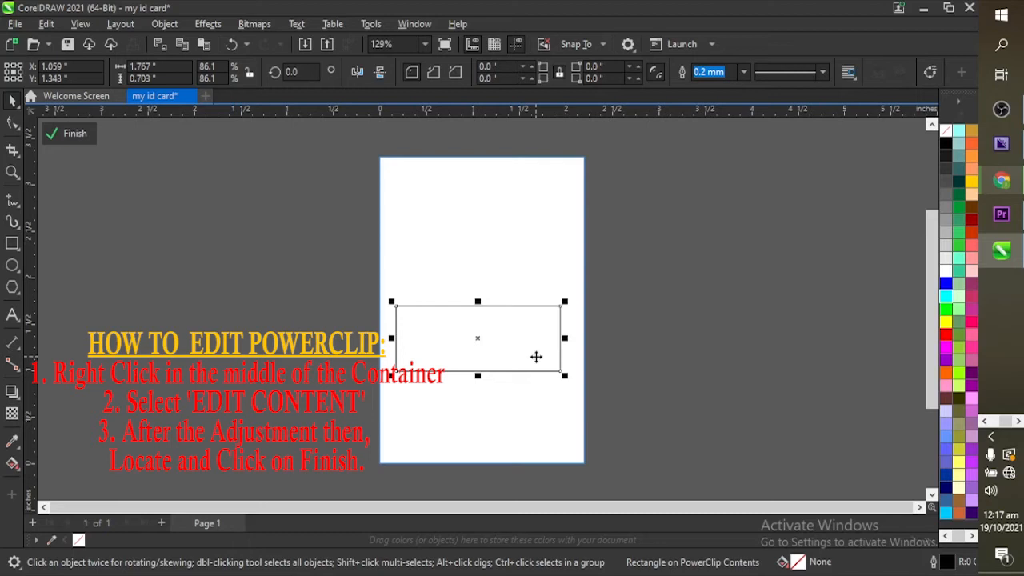
Step: Move the rectangle to the card's top and widen it past the card's edge
{"action": "left_click_drag", "start_coordinate": [536, 356], "coordinate": [532, 291]}
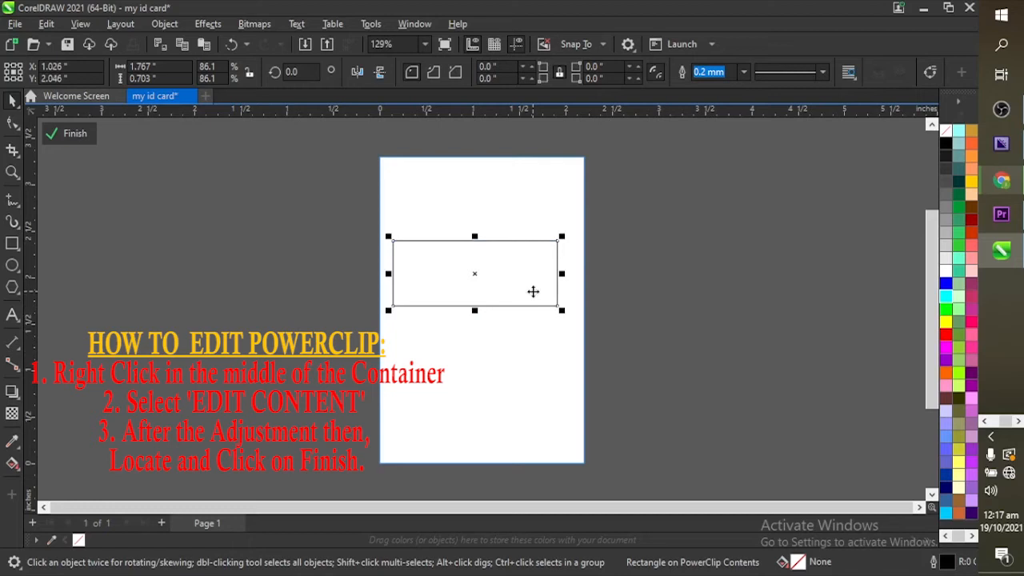
{"action": "left_click_drag", "start_coordinate": [533, 291], "coordinate": [594, 188]}
{"action": "left_click_drag", "start_coordinate": [481, 212], "coordinate": [487, 232]}
{"action": "left_click_drag", "start_coordinate": [592, 226], "coordinate": [634, 235]}
Step: Enlarge the top band past both sides and lower its bottom edge to 2.392 × 1.122 in
{"action": "left_click", "coordinate": [519, 195]}
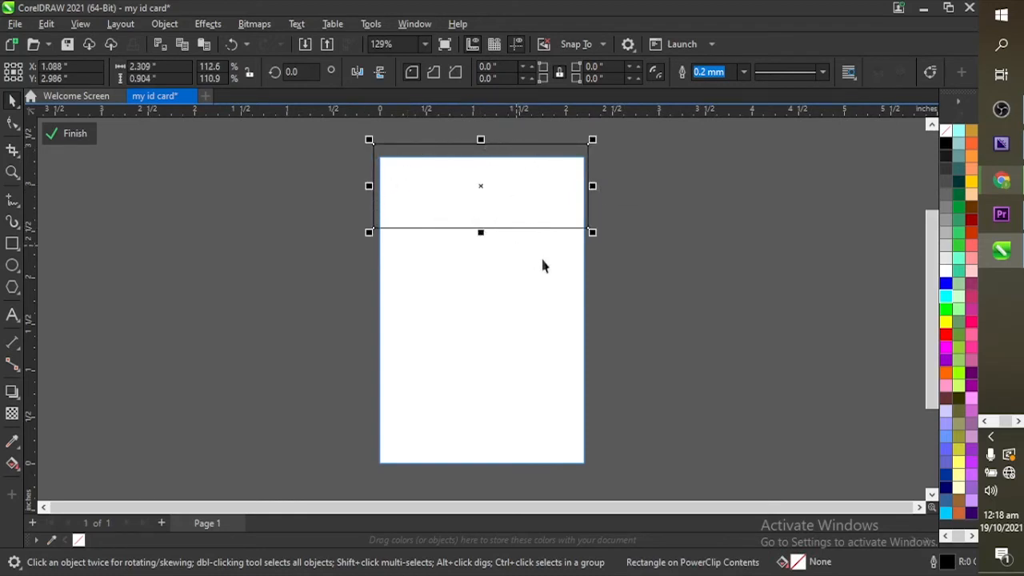
{"action": "left_click_drag", "start_coordinate": [593, 234], "coordinate": [571, 213]}
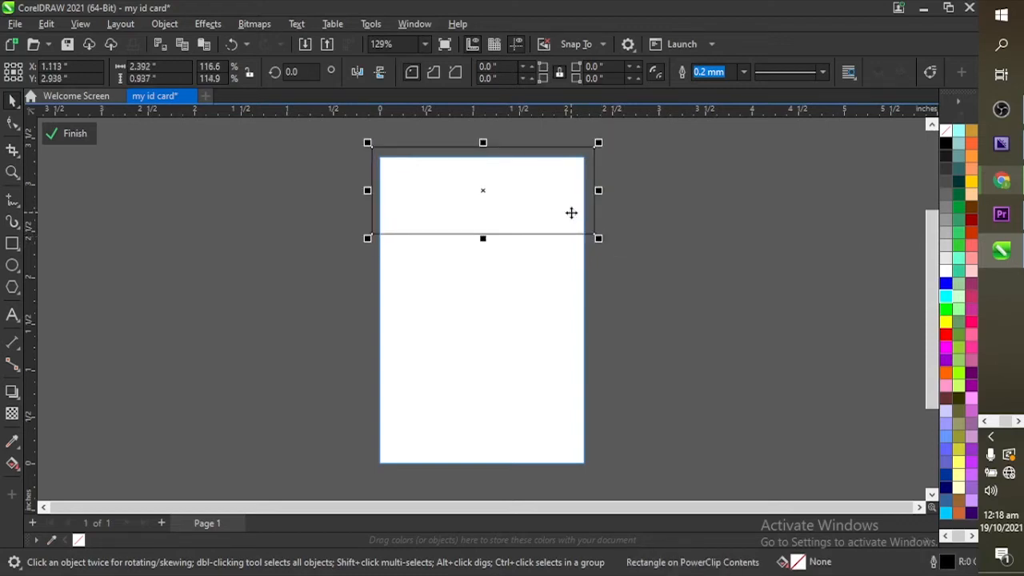
{"action": "left_click_drag", "start_coordinate": [482, 238], "coordinate": [485, 247]}
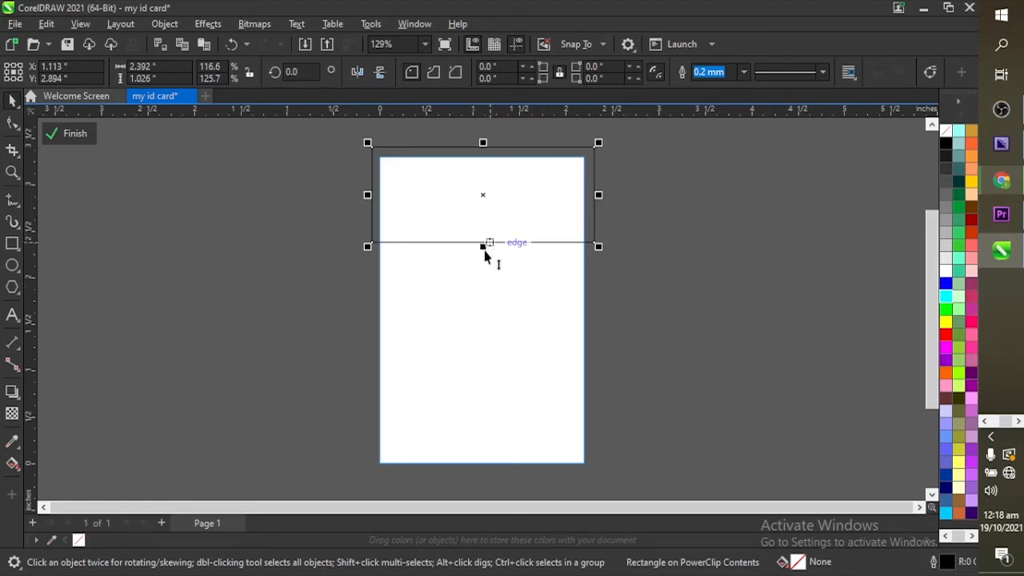
{"action": "left_click_drag", "start_coordinate": [483, 247], "coordinate": [485, 256]}
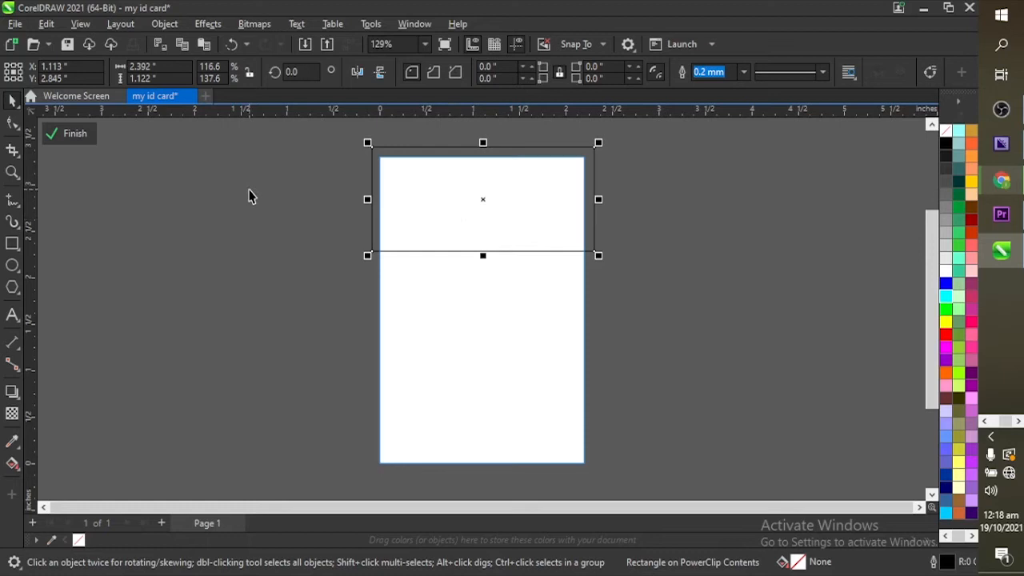
Step: Switch to the Shape tool and bring up the top band's context menu
{"action": "left_click", "coordinate": [13, 124]}
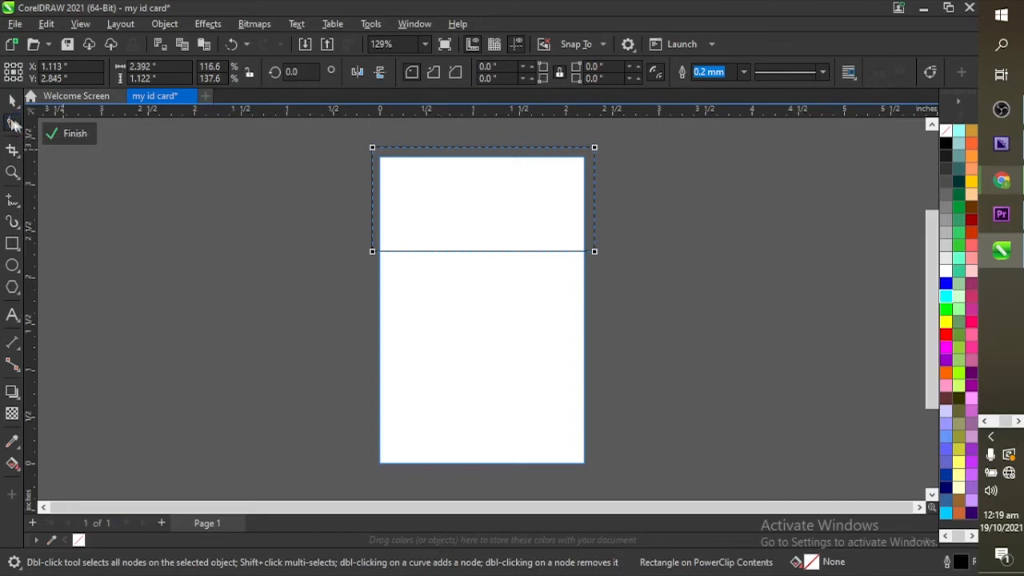
{"action": "right_click", "coordinate": [464, 198]}
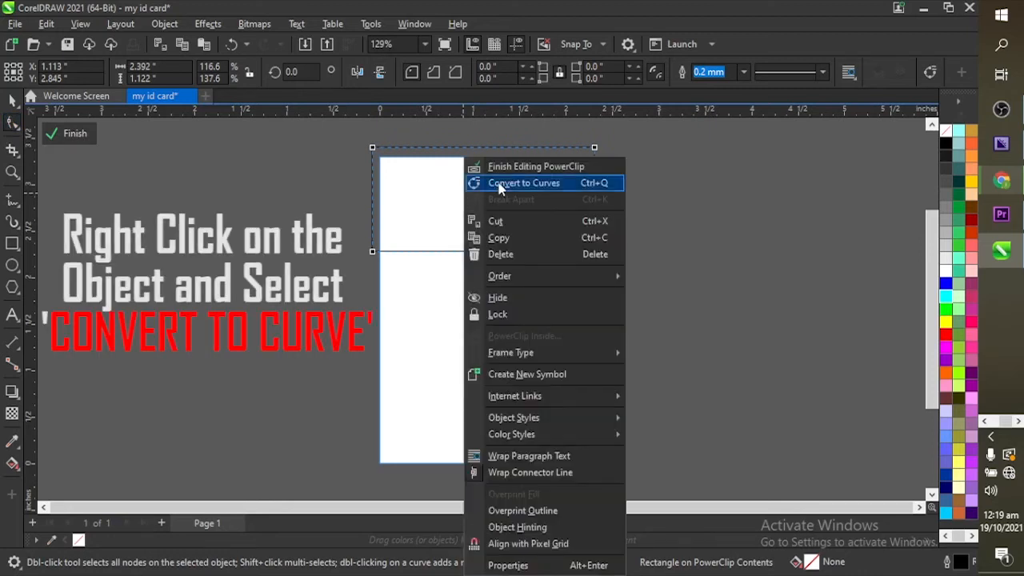
Step: Convert the band to curves and delete its lower-left node so the bottom edge slants
{"action": "left_click", "coordinate": [499, 183]}
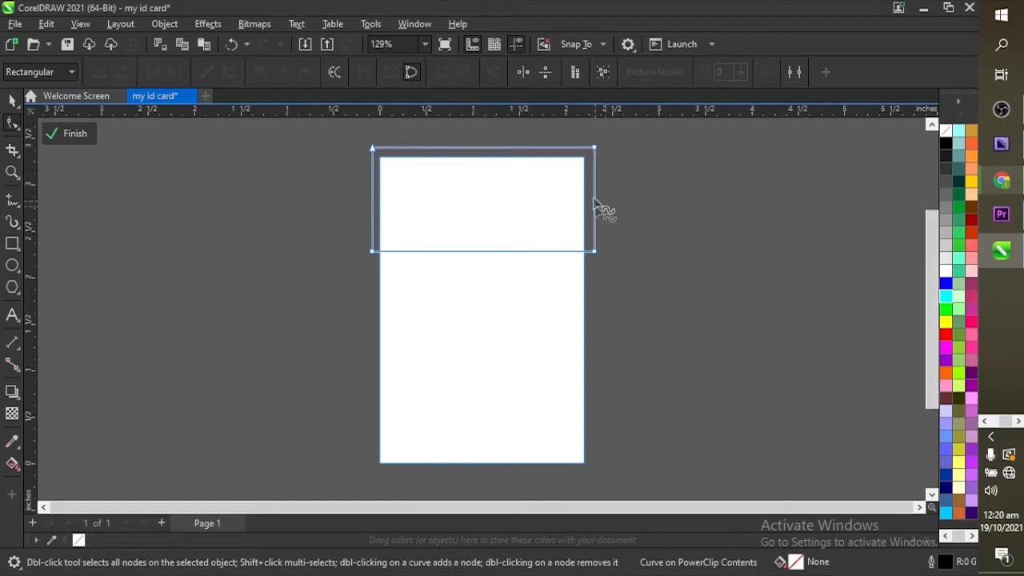
{"action": "left_click", "coordinate": [372, 181]}
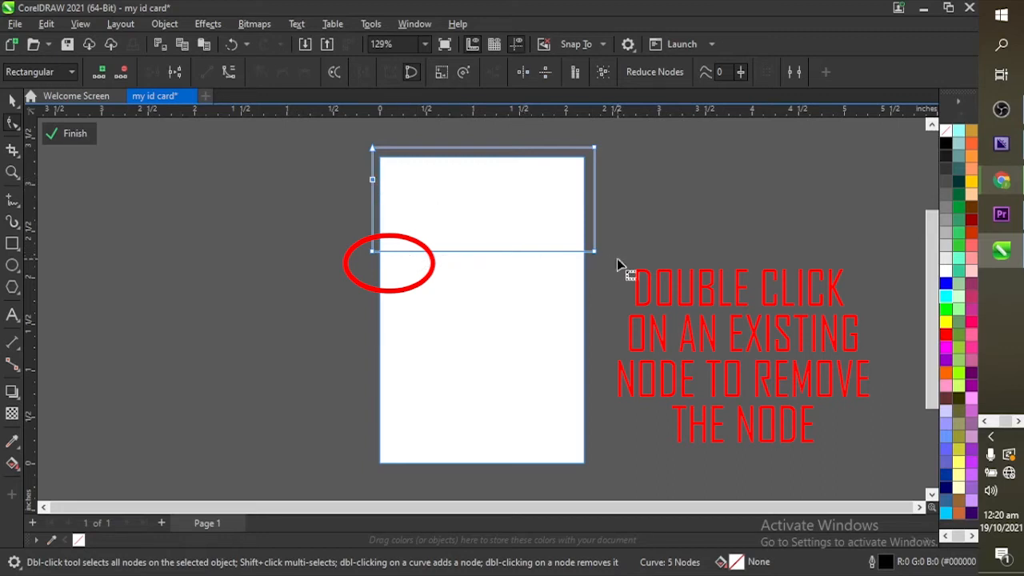
{"action": "double_click", "coordinate": [371, 253]}
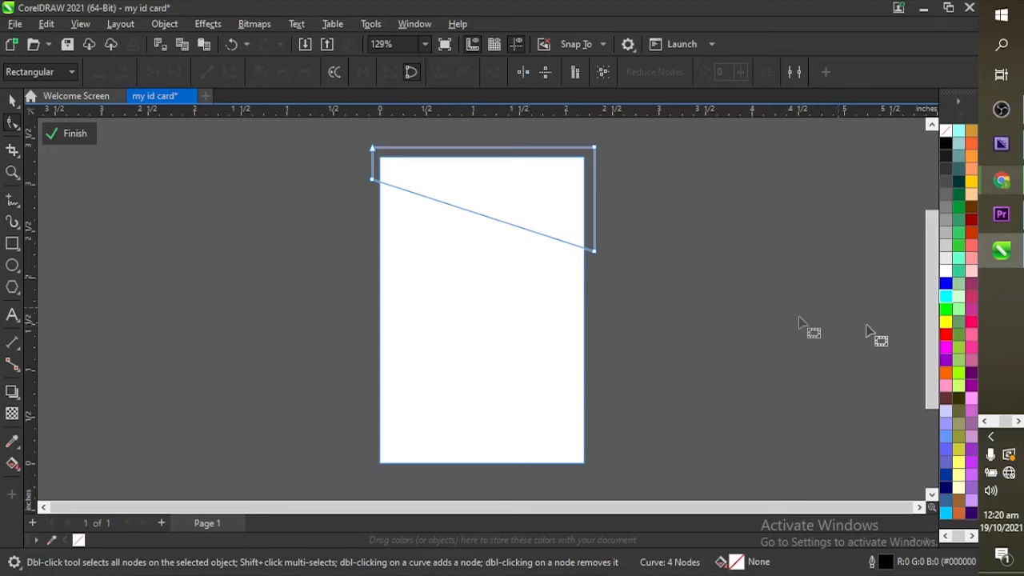
Step: Fill the slanted band with blue (#0000FF) and set its outline to none
{"action": "left_click", "coordinate": [945, 283]}
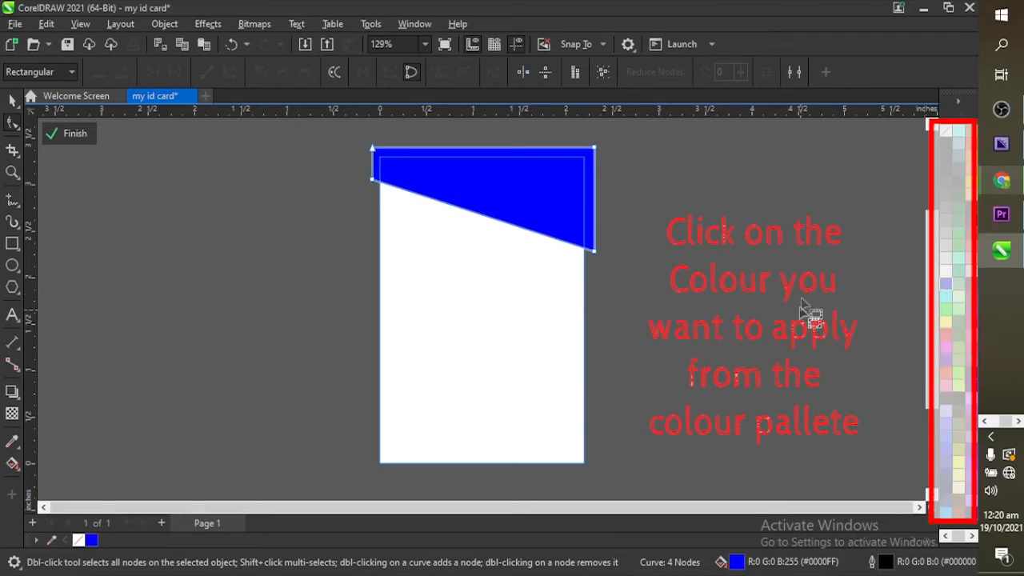
{"action": "right_click", "coordinate": [946, 137]}
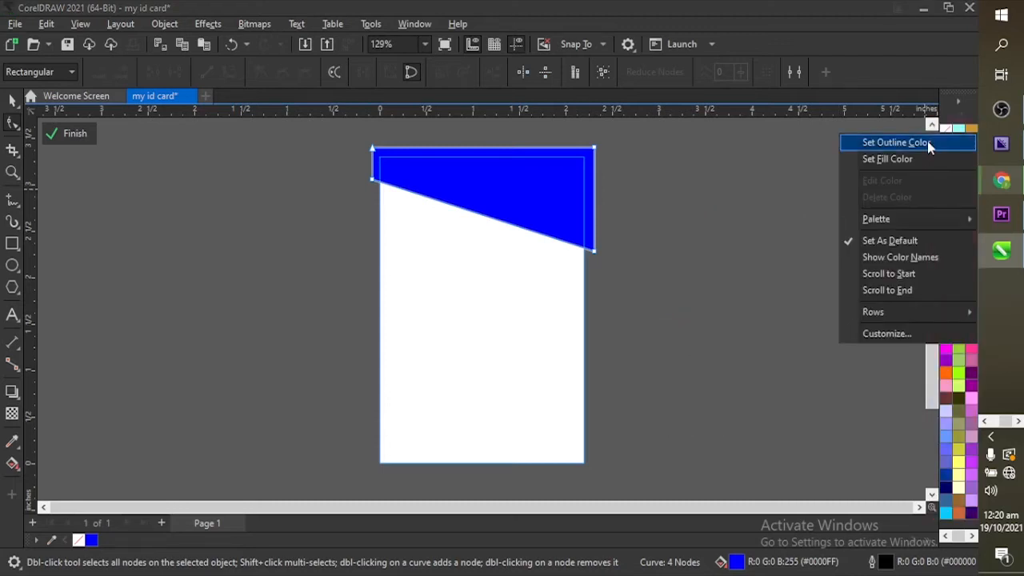
{"action": "left_click", "coordinate": [927, 140]}
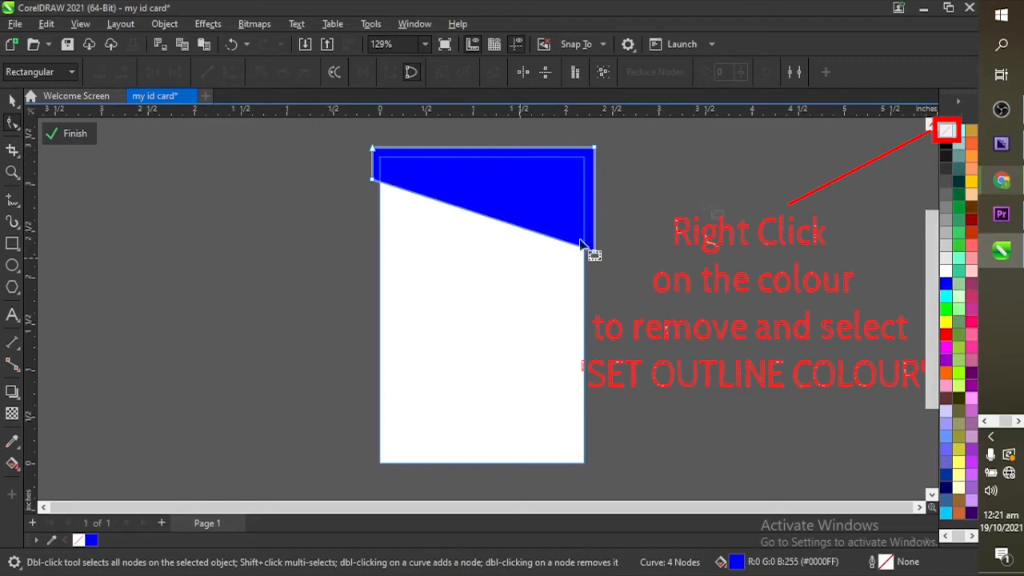
{"action": "right_click", "coordinate": [947, 131]}
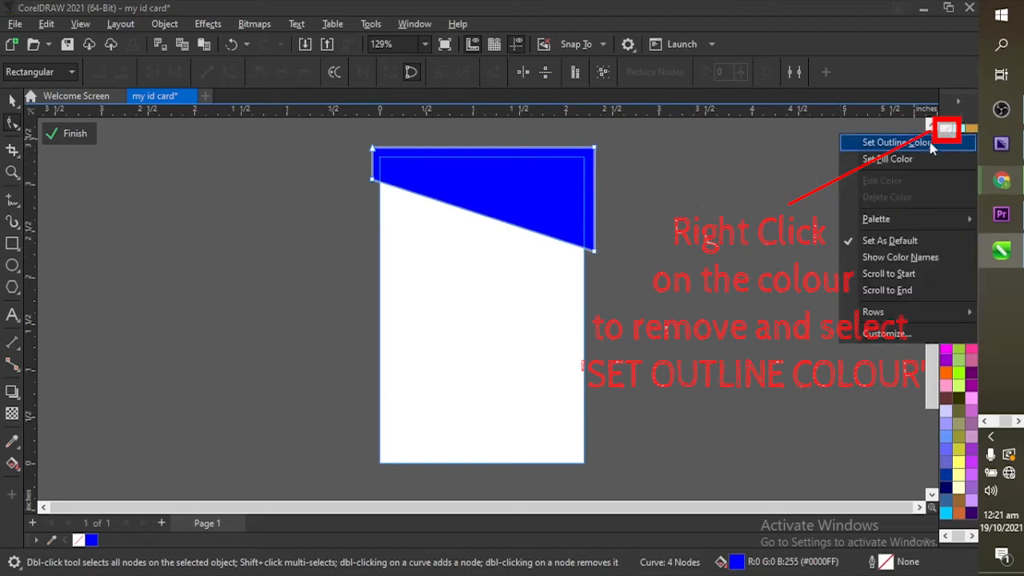
{"action": "left_click", "coordinate": [922, 145]}
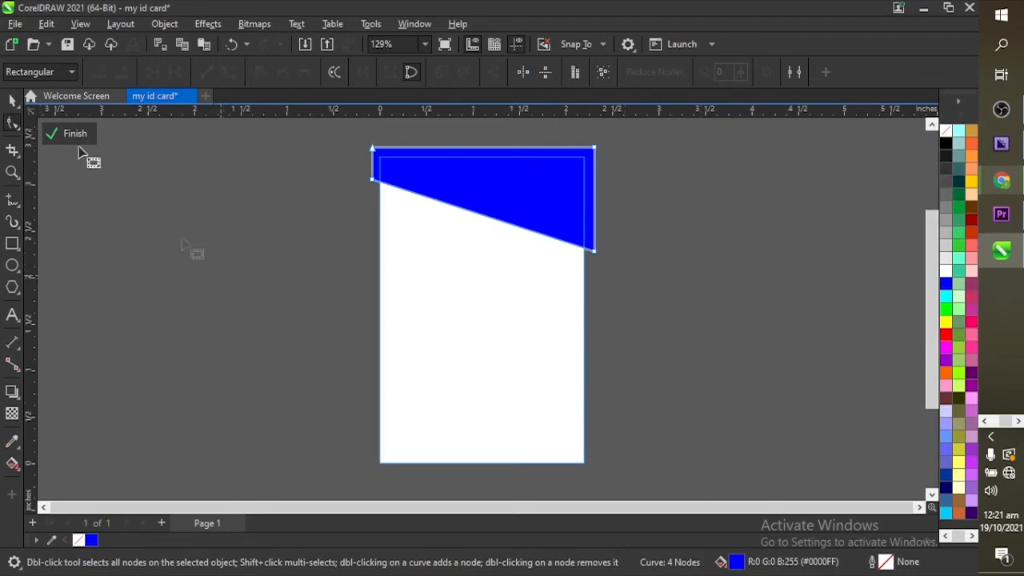
Step: Draw a 1.066 × 0.856 in cyan rectangle across the card's left edge and show its nodes
{"action": "left_click", "coordinate": [12, 100]}
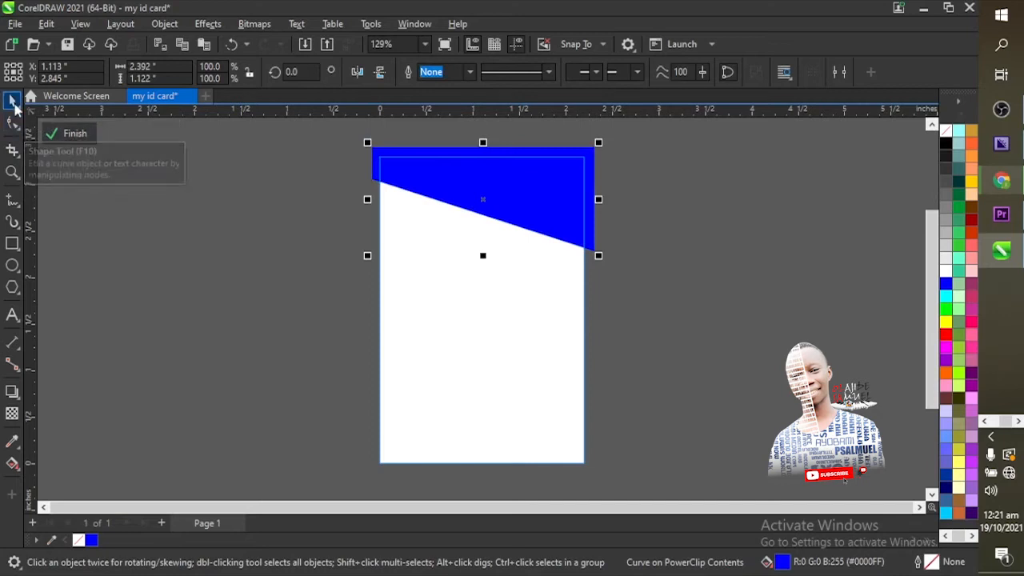
{"action": "left_click", "coordinate": [224, 267]}
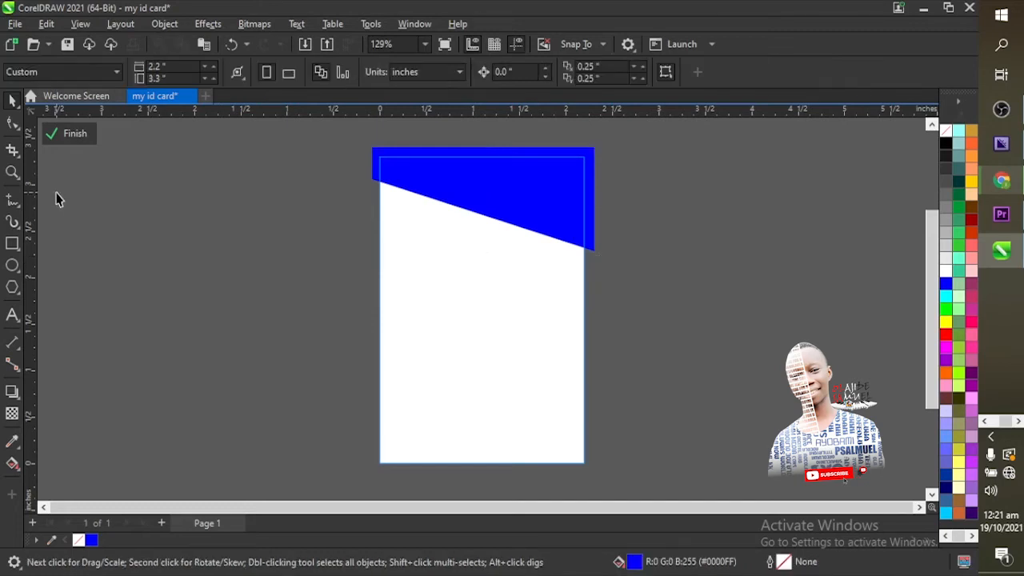
{"action": "left_click", "coordinate": [12, 243]}
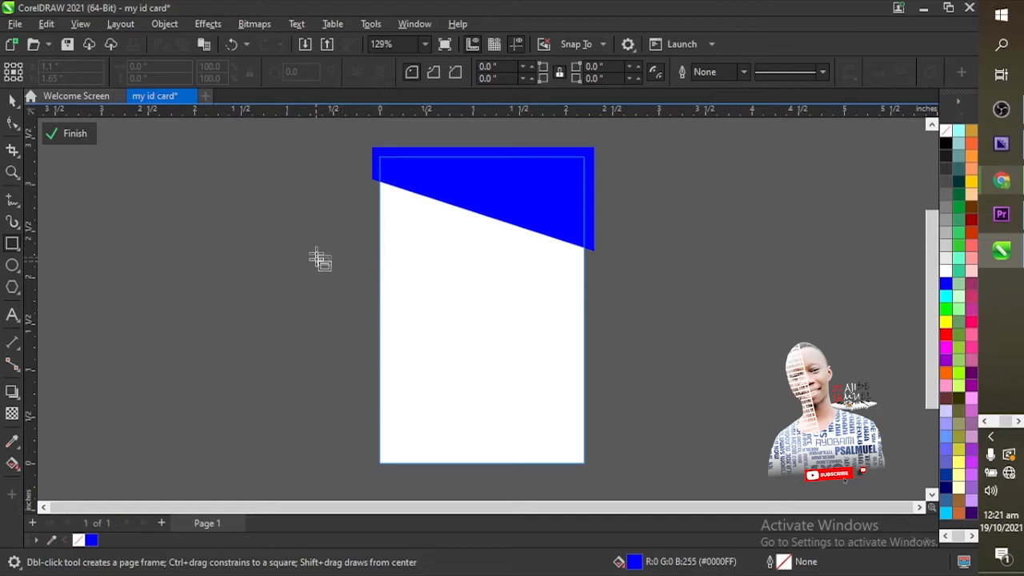
{"action": "left_click_drag", "start_coordinate": [319, 240], "coordinate": [422, 320]}
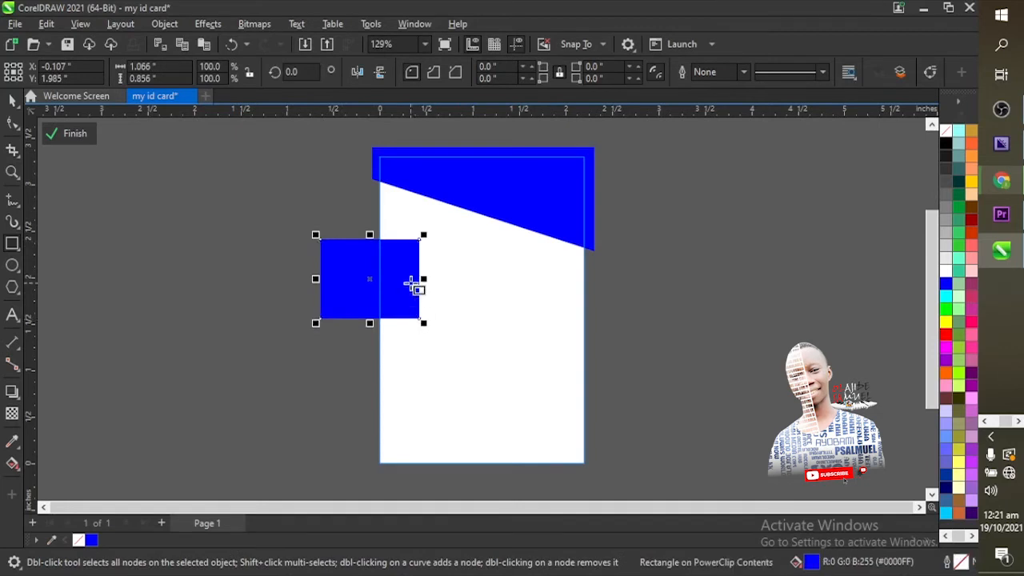
{"action": "left_click", "coordinate": [946, 298]}
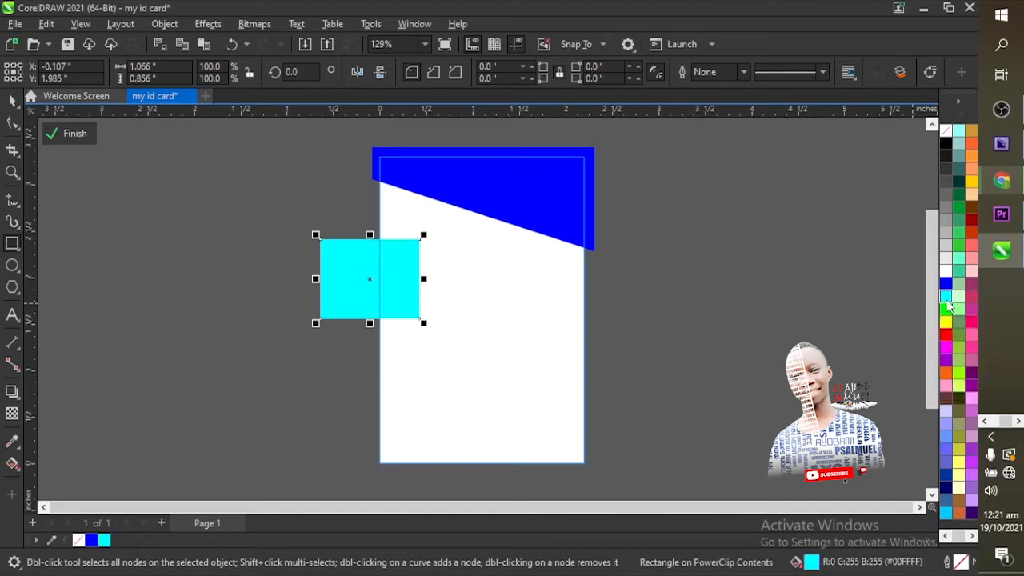
{"action": "left_click", "coordinate": [13, 102]}
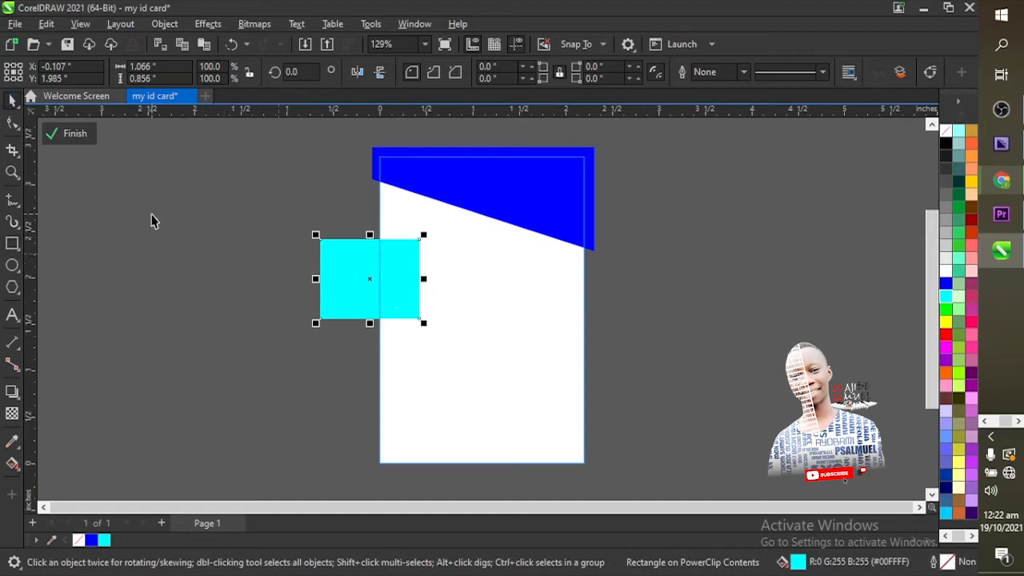
{"action": "left_click", "coordinate": [13, 123]}
{"action": "left_click", "coordinate": [14, 127]}
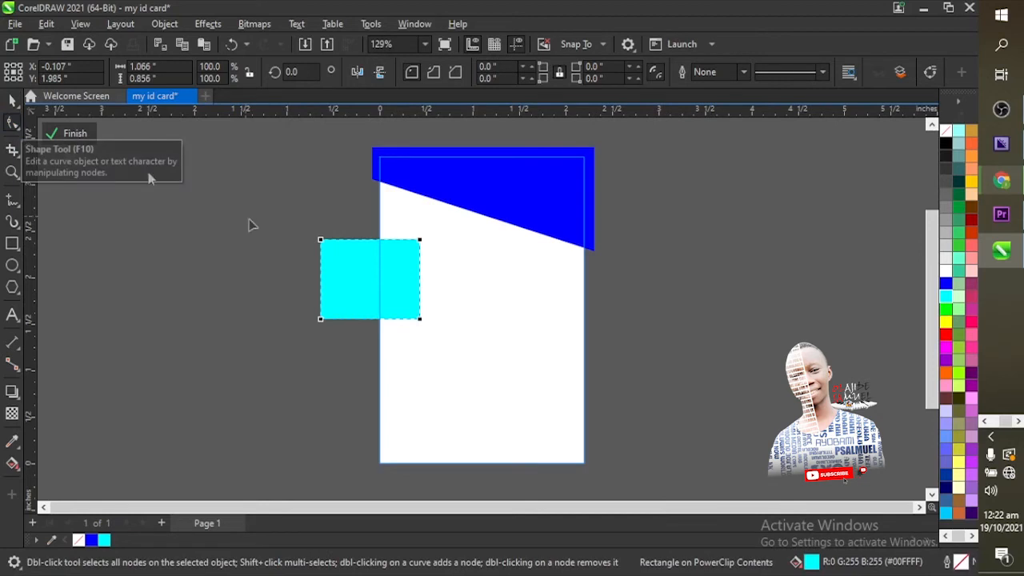
Step: Convert the cyan rectangle to curves, add a right-edge midpoint node, and delete both right corners
{"action": "right_click", "coordinate": [371, 280]}
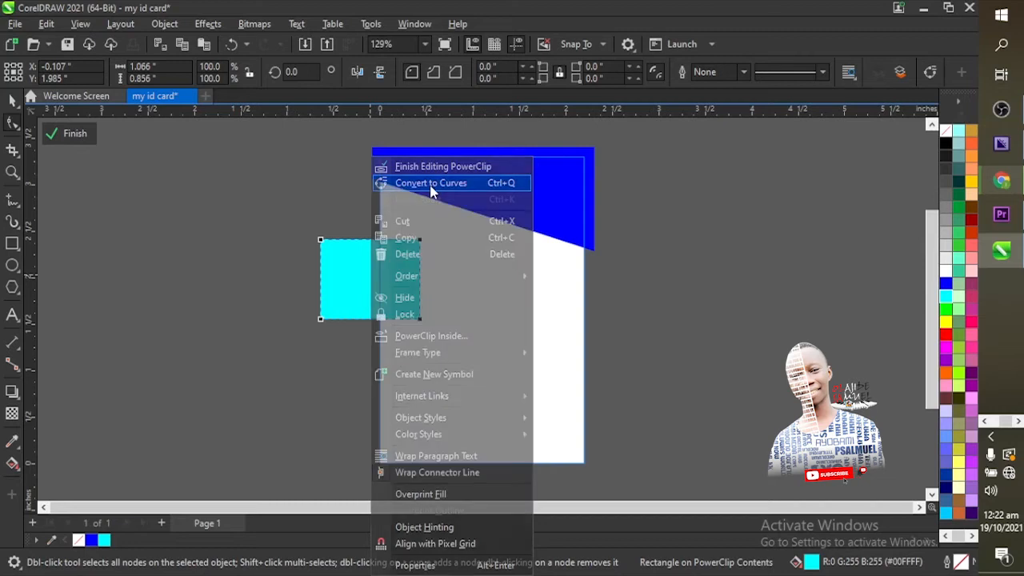
{"action": "left_click", "coordinate": [431, 185]}
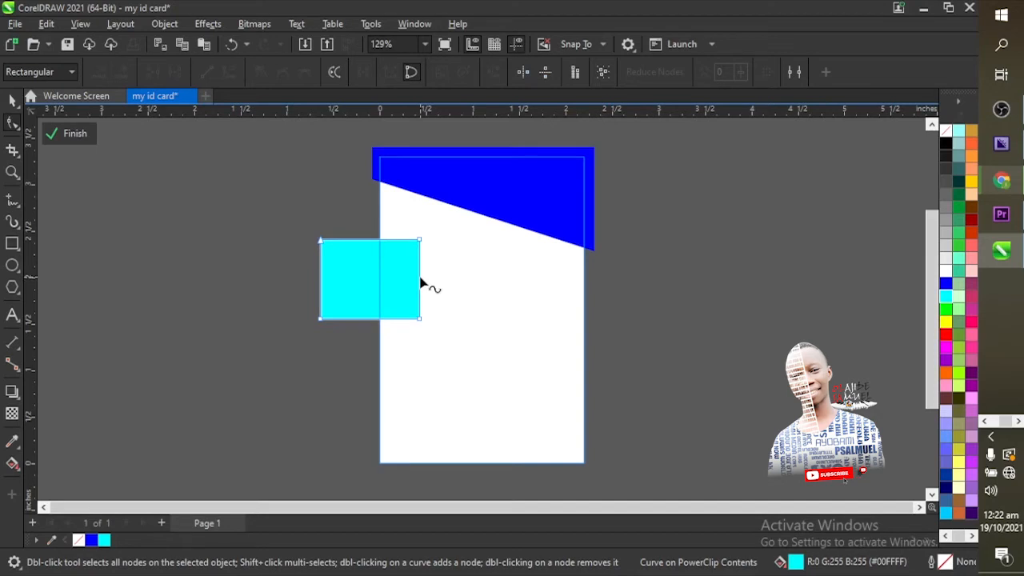
{"action": "double_click", "coordinate": [420, 278]}
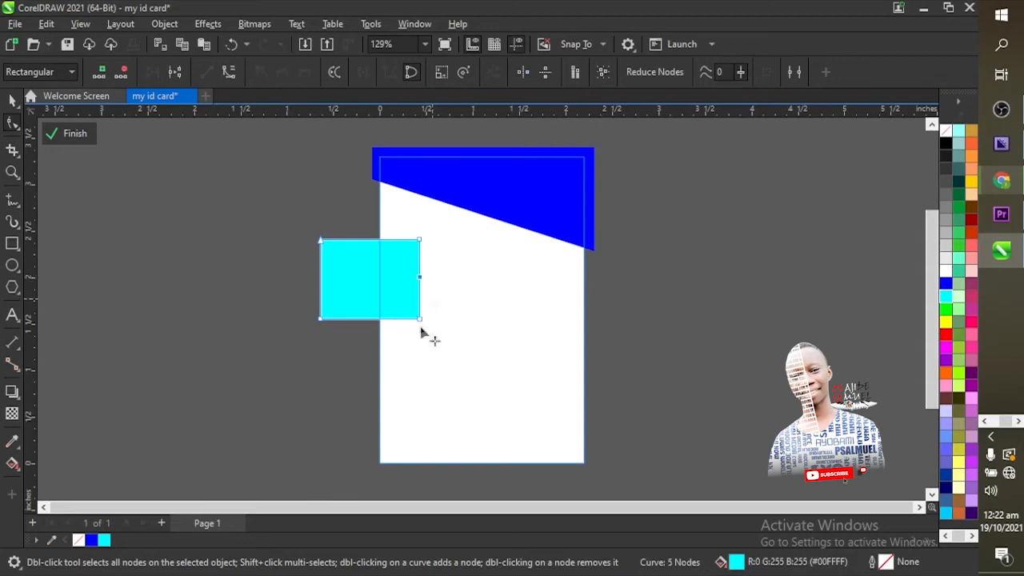
{"action": "double_click", "coordinate": [420, 240]}
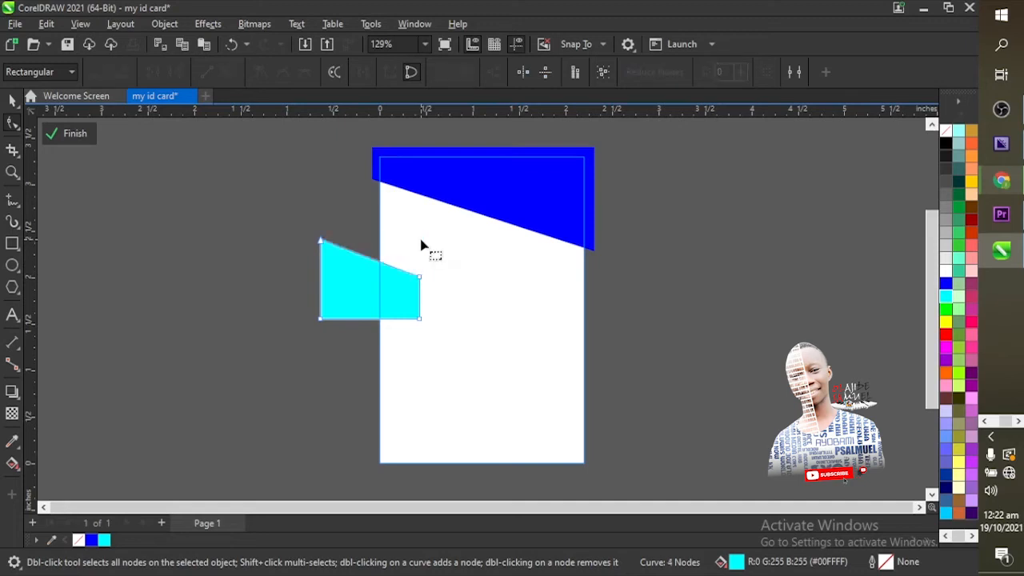
{"action": "double_click", "coordinate": [420, 320]}
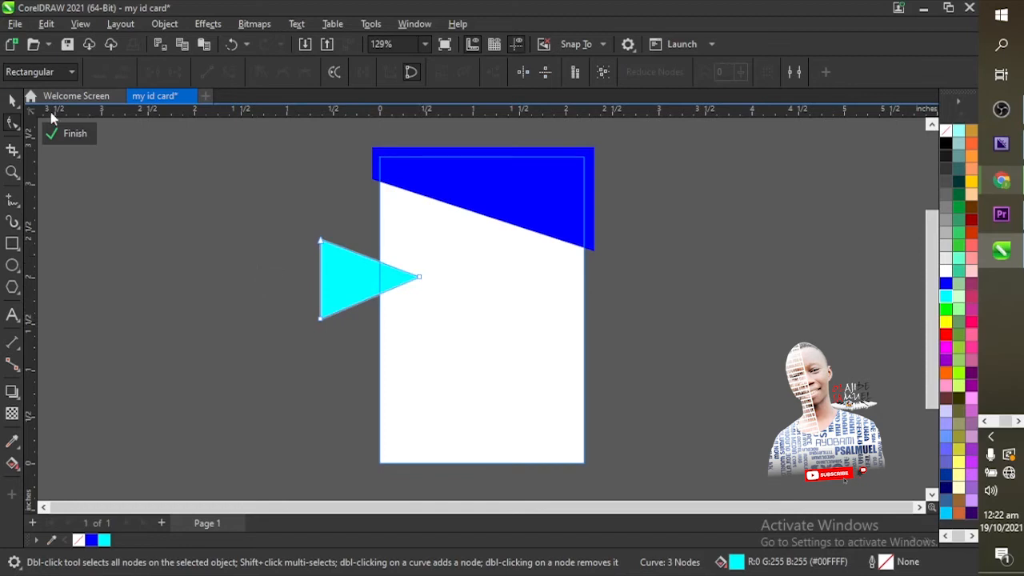
Step: Move the cyan triangle up so it sits just under the blue band
{"action": "left_click", "coordinate": [12, 101]}
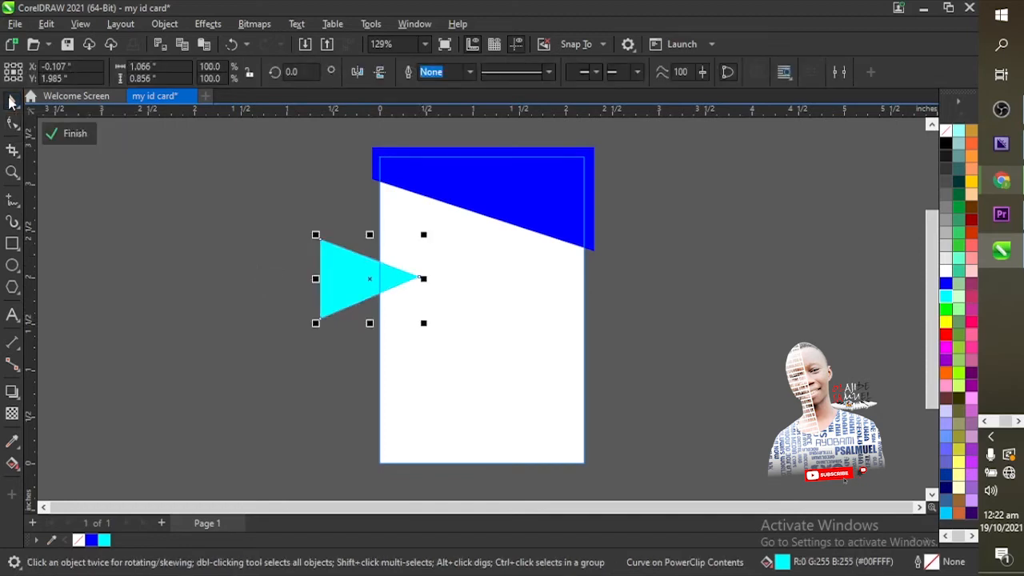
{"action": "left_click_drag", "start_coordinate": [363, 274], "coordinate": [413, 223]}
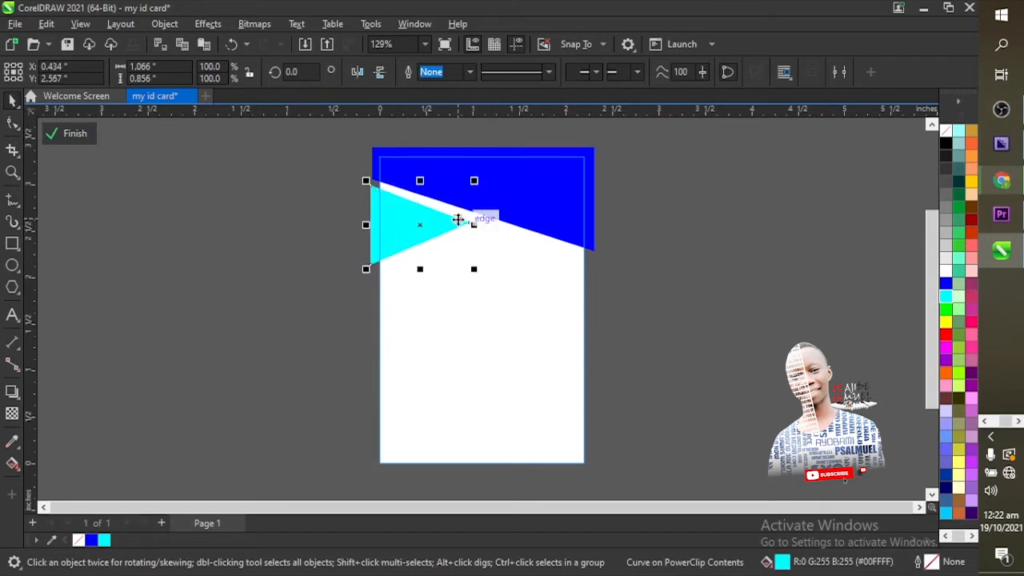
{"action": "left_click", "coordinate": [215, 214]}
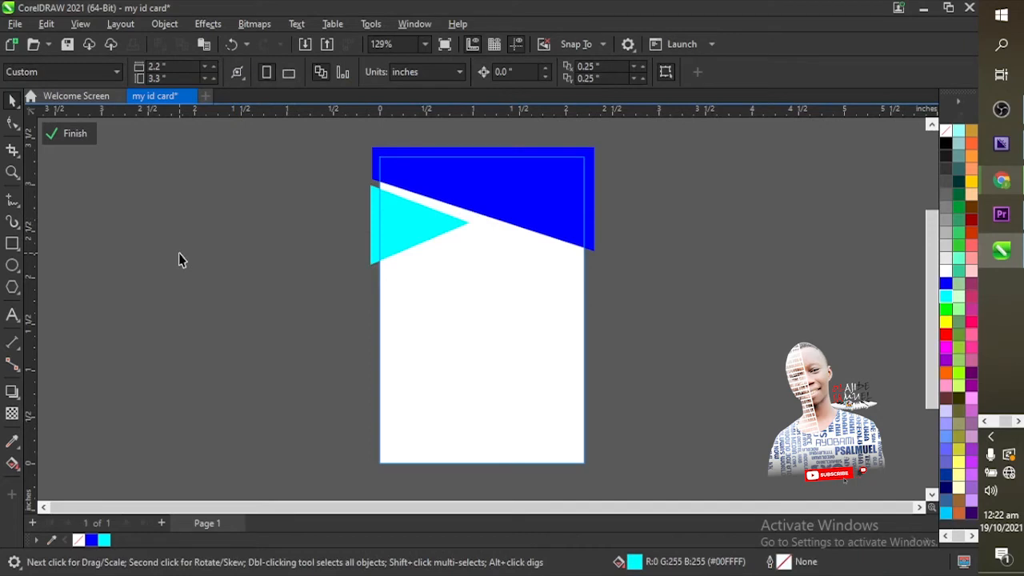
Step: Zoom in on the top area of the card
{"action": "left_click", "coordinate": [12, 172]}
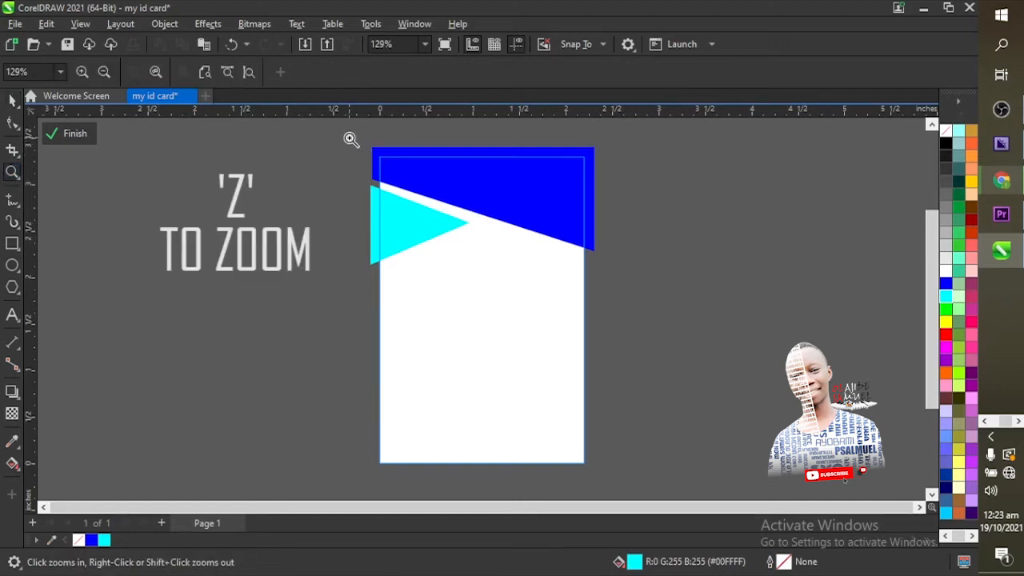
{"action": "left_click_drag", "start_coordinate": [349, 138], "coordinate": [637, 302]}
{"action": "left_click_drag", "start_coordinate": [637, 302], "coordinate": [637, 303]}
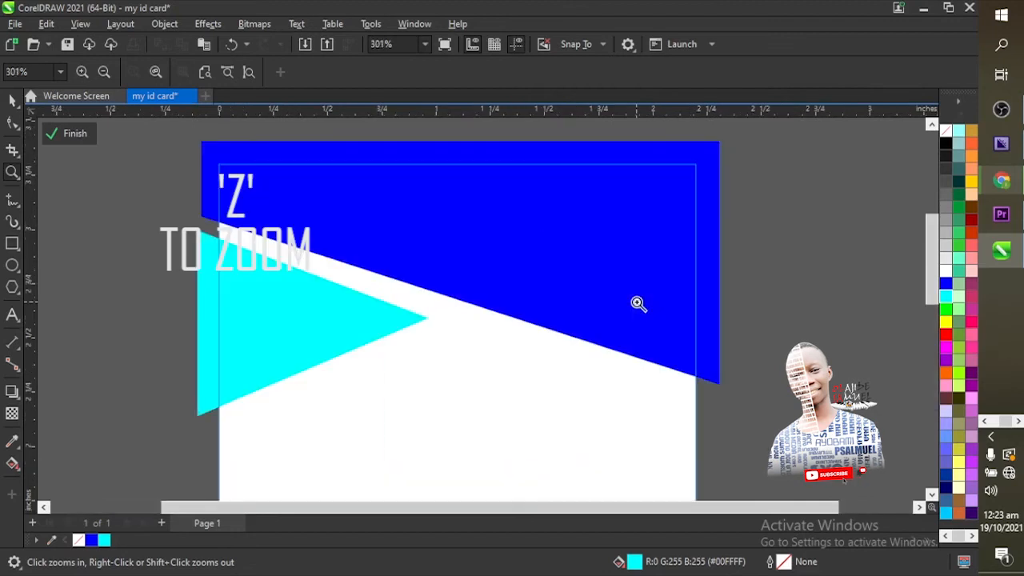
Step: Rotate the cyan triangle 2.069° so its top edge follows the band's slant
{"action": "left_click", "coordinate": [13, 99]}
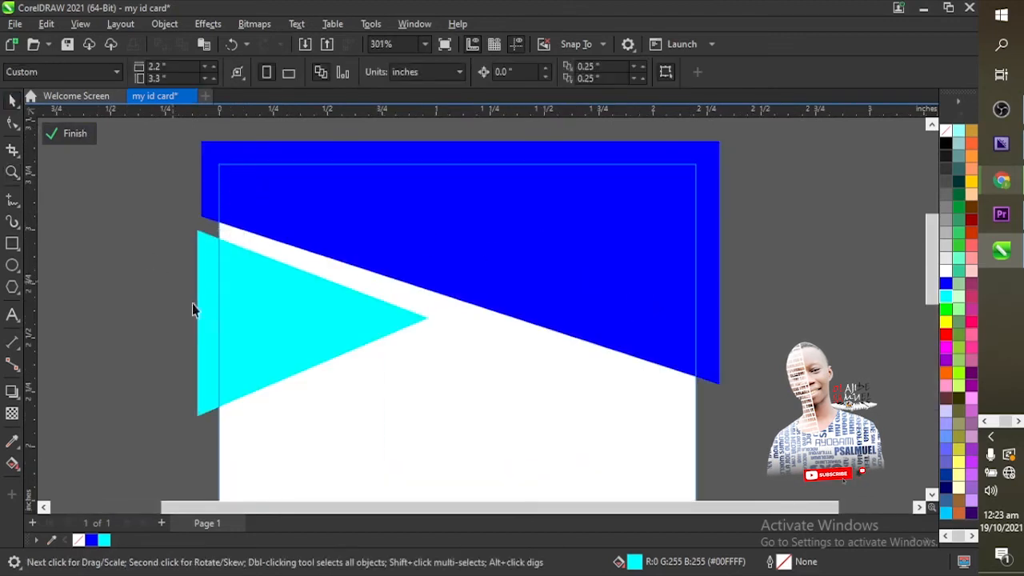
{"action": "left_click", "coordinate": [342, 344]}
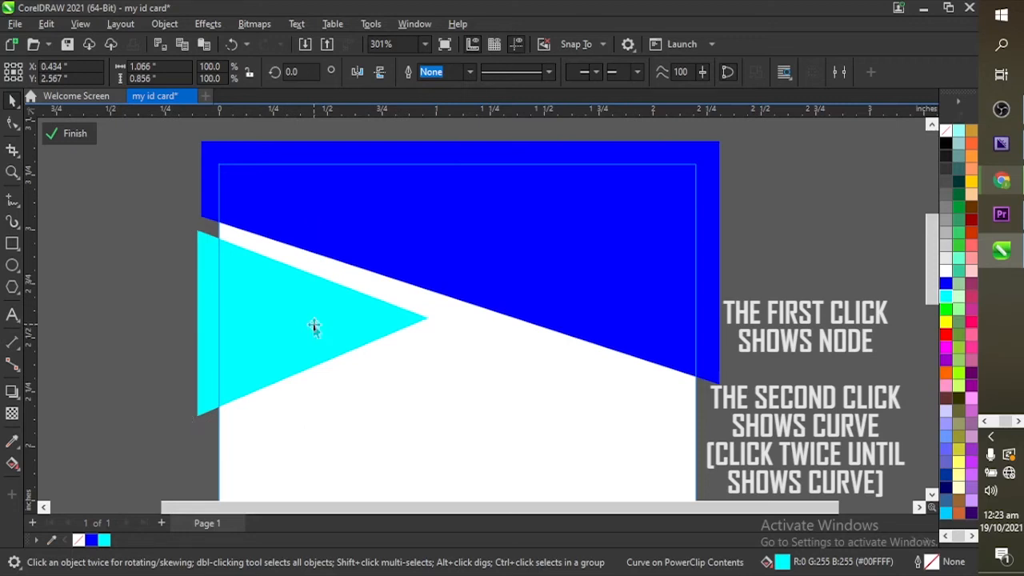
{"action": "left_click", "coordinate": [314, 323]}
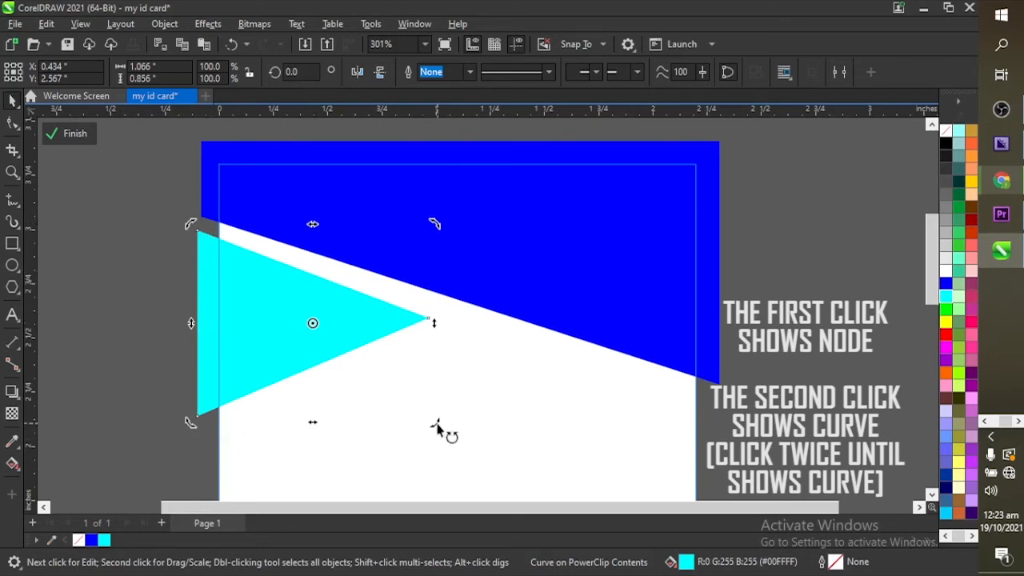
{"action": "mouse_move", "coordinate": [436, 422]}
{"action": "left_mouse_down"}
{"action": "mouse_move", "coordinate": [446, 424]}
{"action": "mouse_move", "coordinate": [440, 438]}
{"action": "mouse_move", "coordinate": [436, 430]}
{"action": "left_mouse_up"}
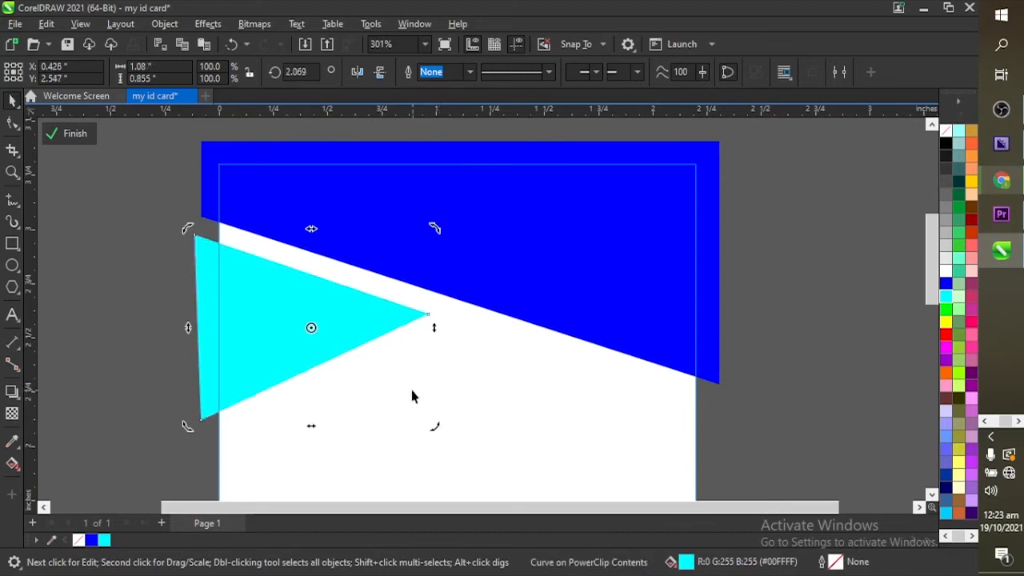
{"action": "left_click", "coordinate": [124, 315]}
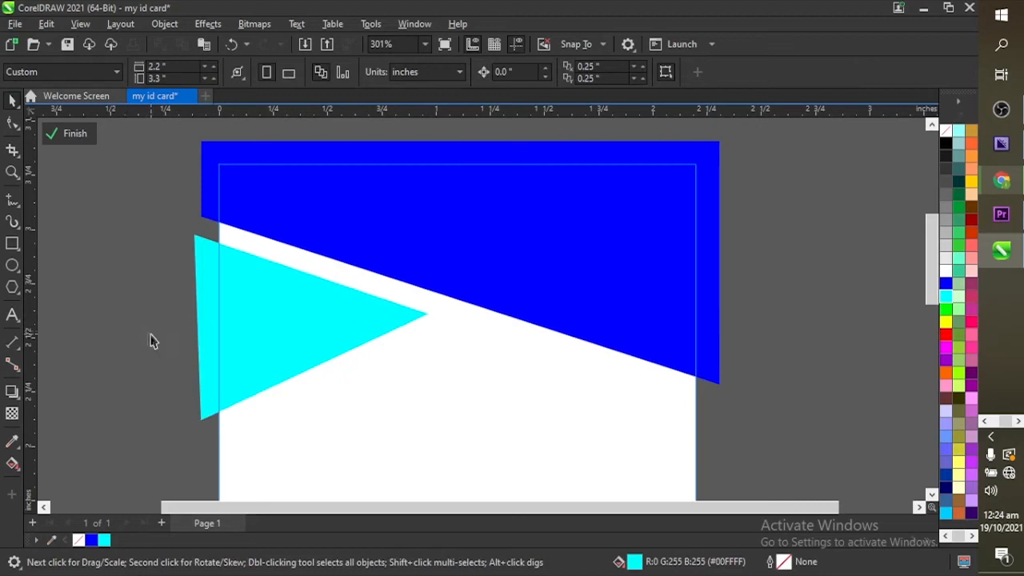
{"action": "left_click", "coordinate": [256, 328]}
Step: Nudge the triangle slightly right and zoom To Fit to show the whole card
{"action": "left_click_drag", "start_coordinate": [256, 328], "coordinate": [264, 330]}
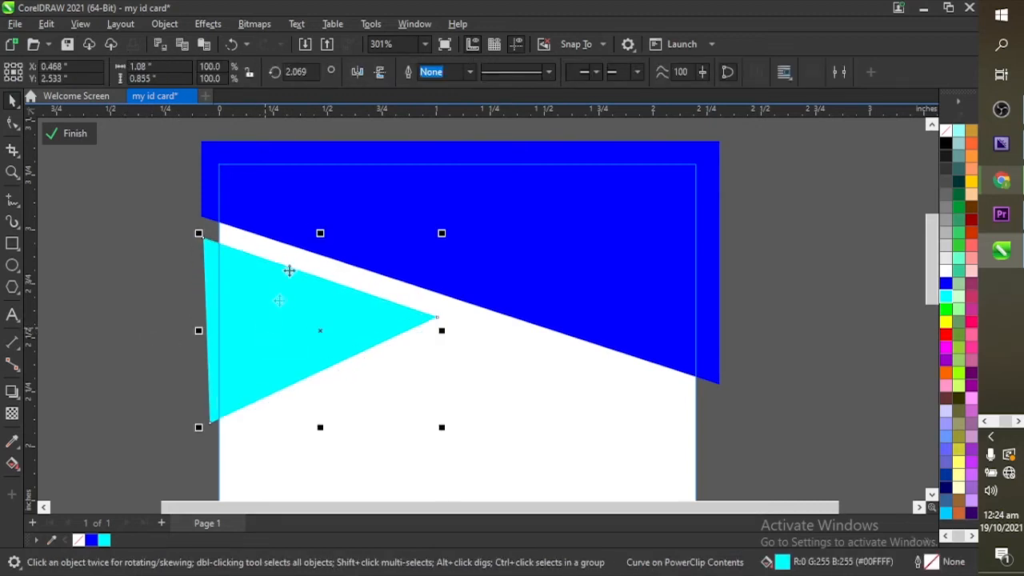
{"action": "left_click", "coordinate": [423, 45]}
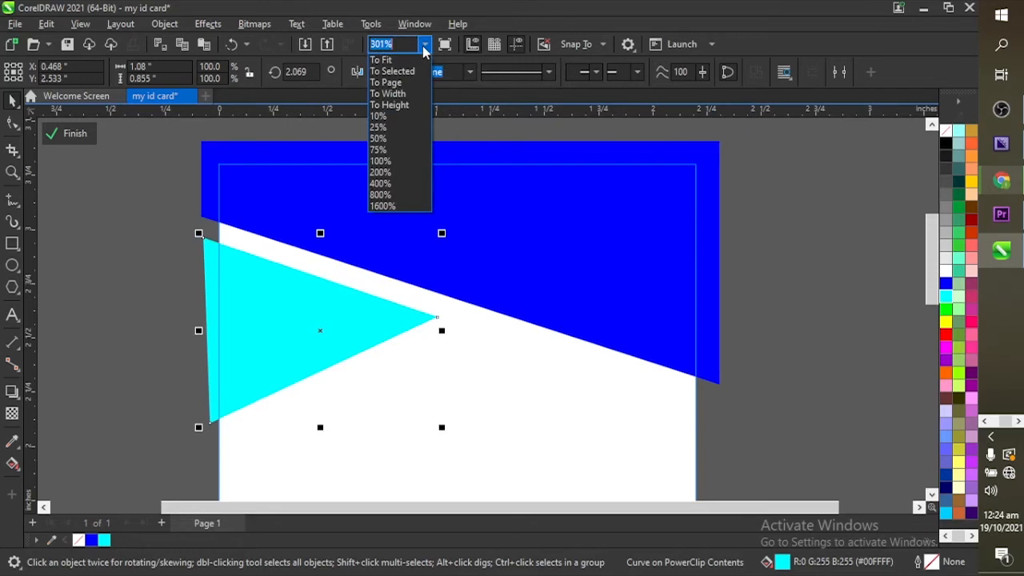
{"action": "left_click", "coordinate": [406, 63]}
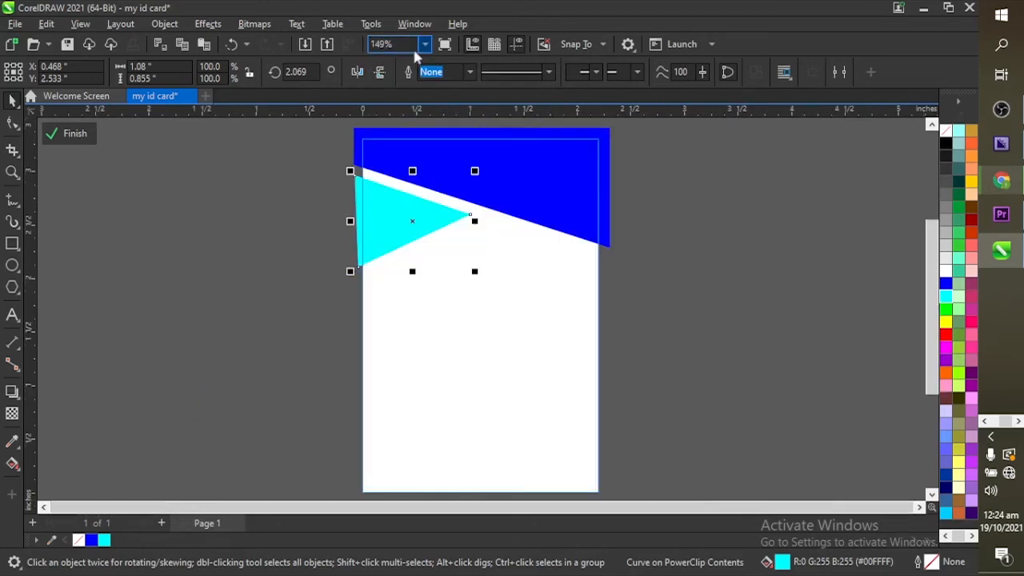
{"action": "left_click", "coordinate": [678, 304]}
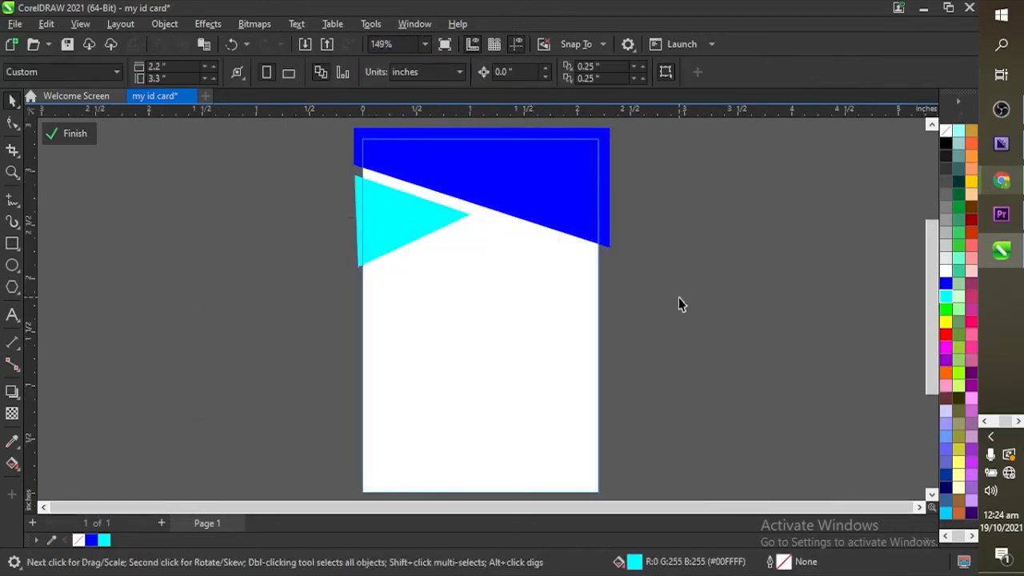
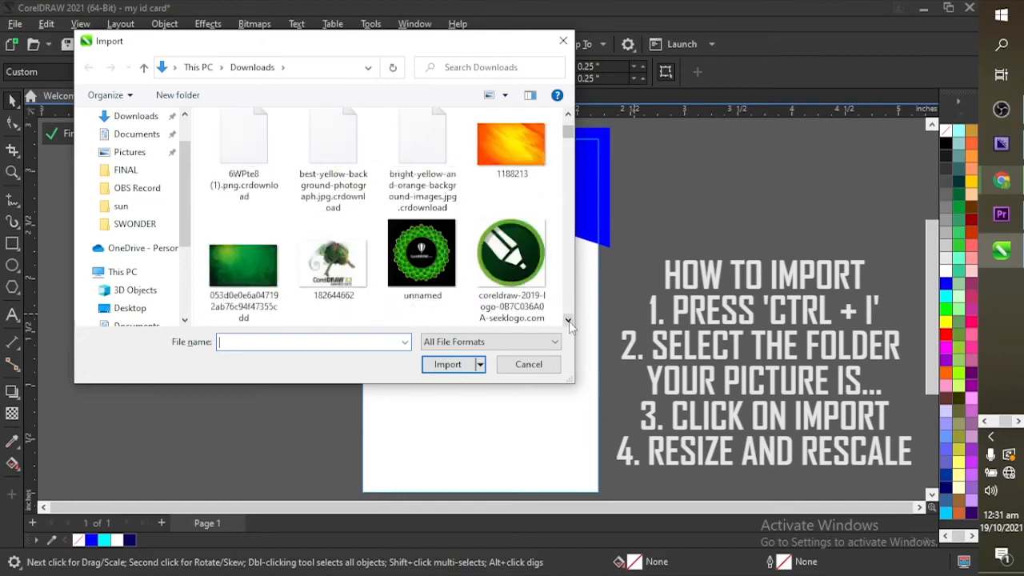
{"action": "scroll", "coordinate": [569, 321], "scroll_direction": "down", "scroll_amount": 5}
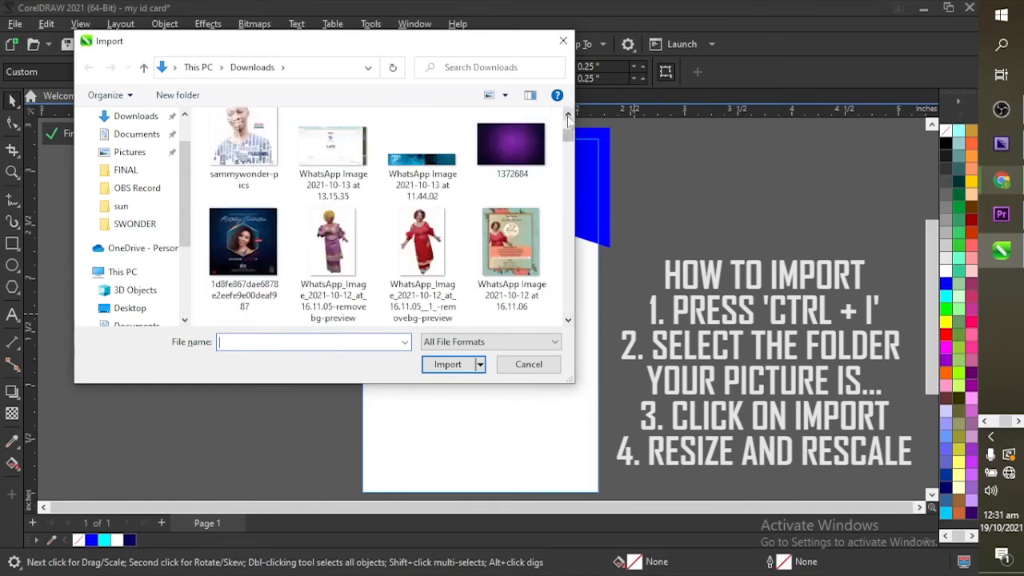
{"action": "scroll", "coordinate": [568, 116], "scroll_direction": "up", "scroll_amount": 2}
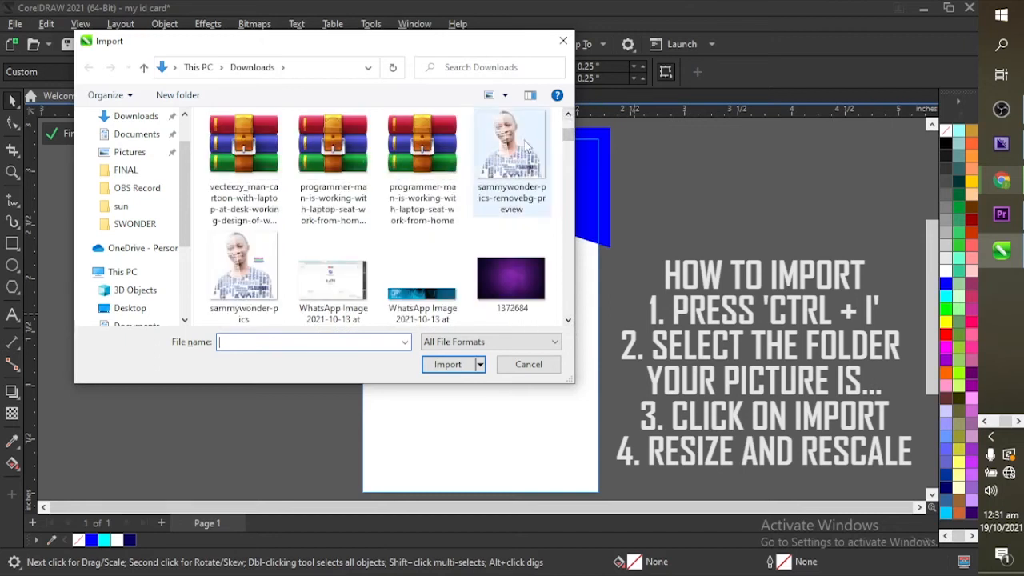
{"action": "left_click", "coordinate": [525, 143]}
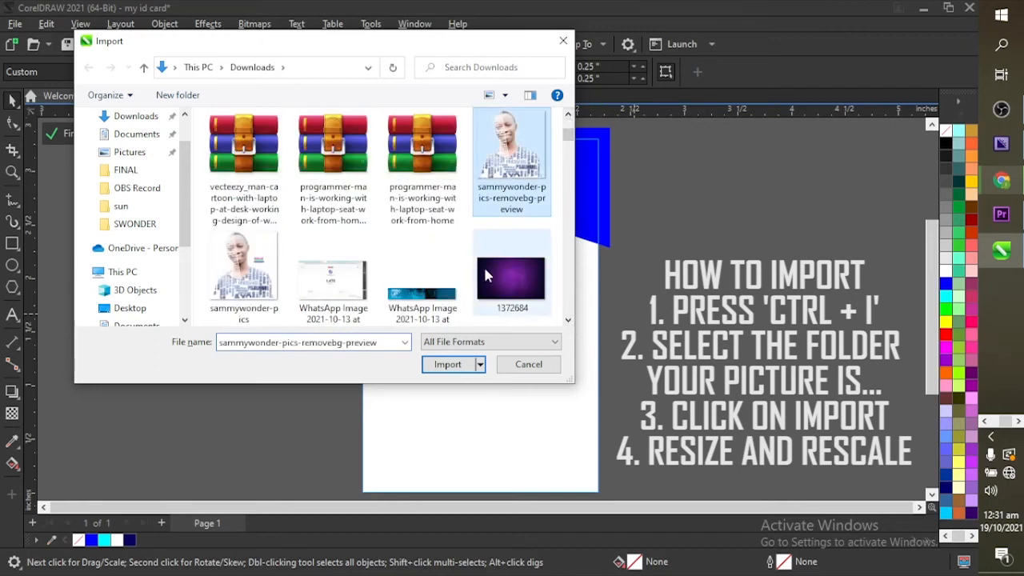
{"action": "left_click", "coordinate": [450, 364]}
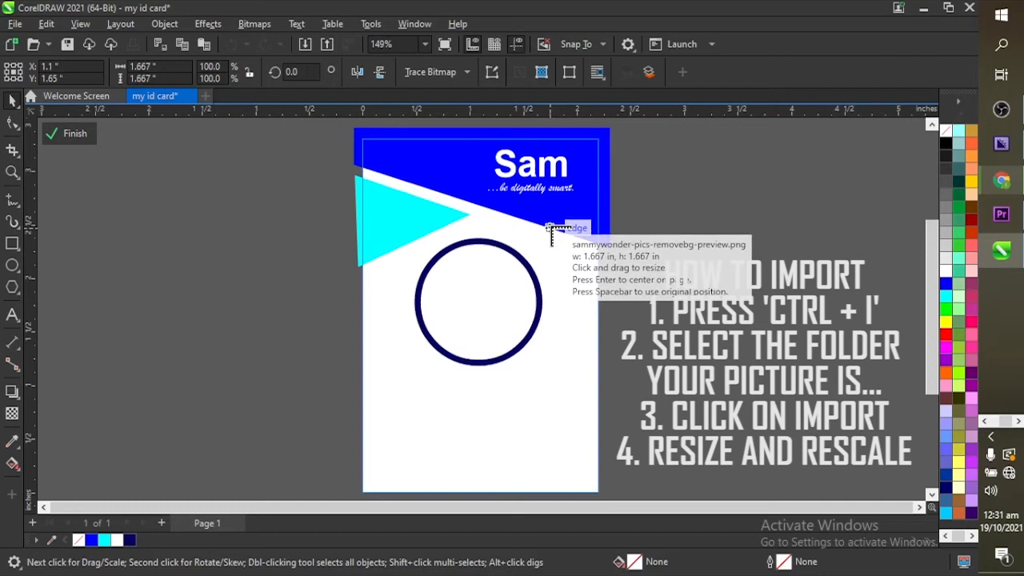
Step: Place the portrait right of the card at 1.265 × 1.265 in and nudge it up-right
{"action": "left_click_drag", "start_coordinate": [550, 229], "coordinate": [719, 333]}
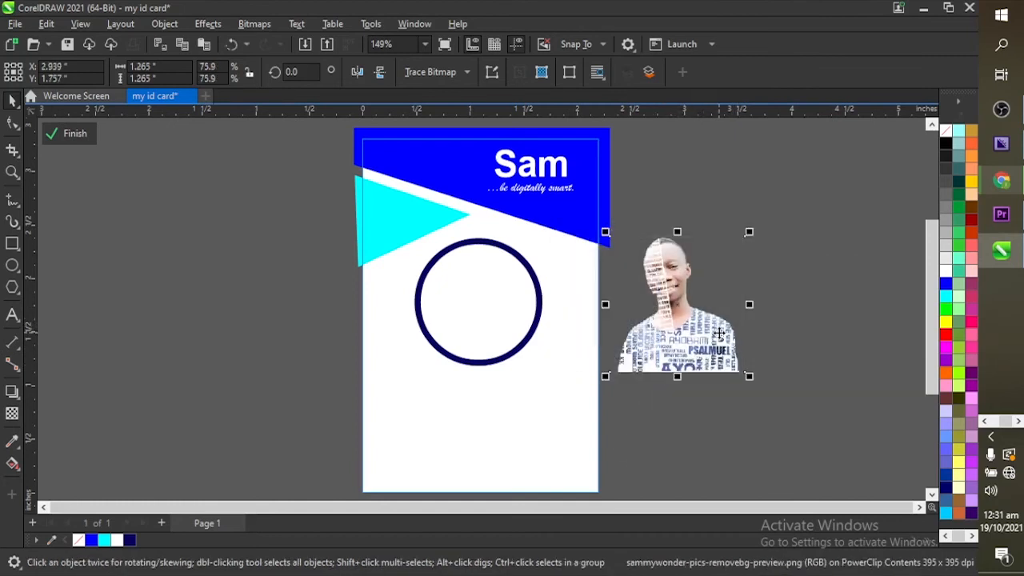
{"action": "left_click", "coordinate": [770, 346]}
{"action": "left_click", "coordinate": [709, 345]}
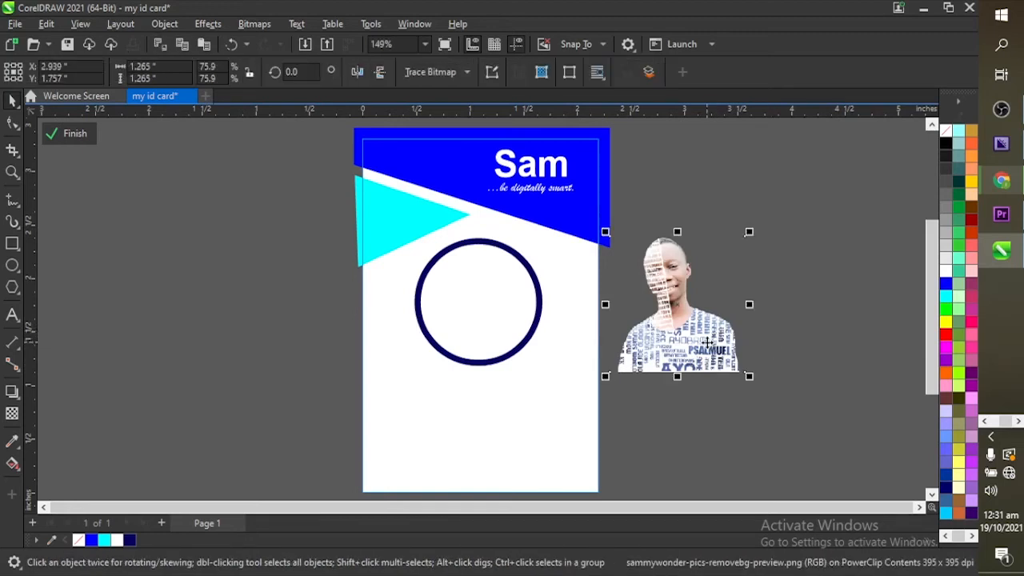
{"action": "left_click", "coordinate": [708, 413]}
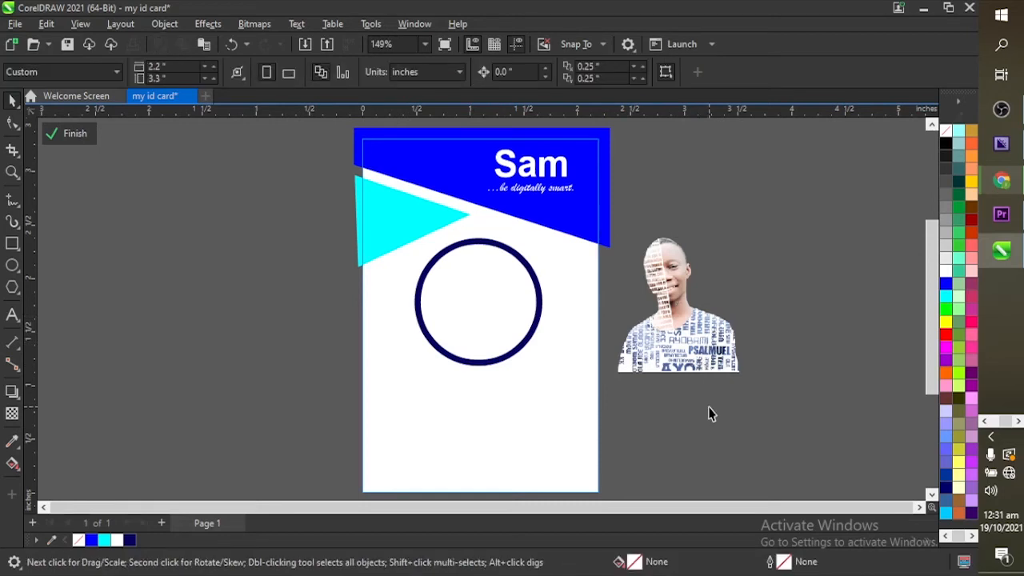
{"action": "left_click", "coordinate": [700, 345]}
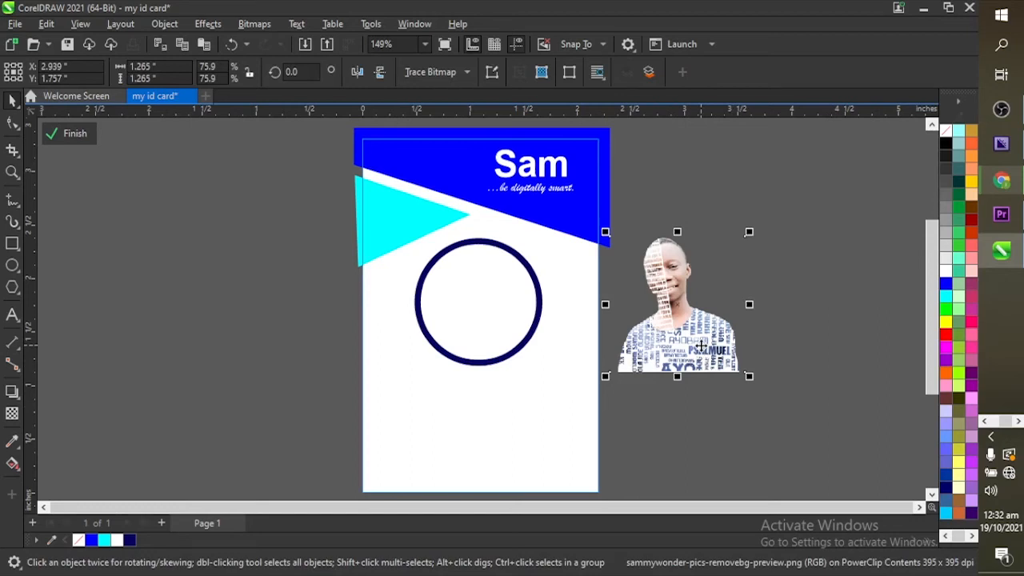
{"action": "left_click_drag", "start_coordinate": [700, 345], "coordinate": [728, 329]}
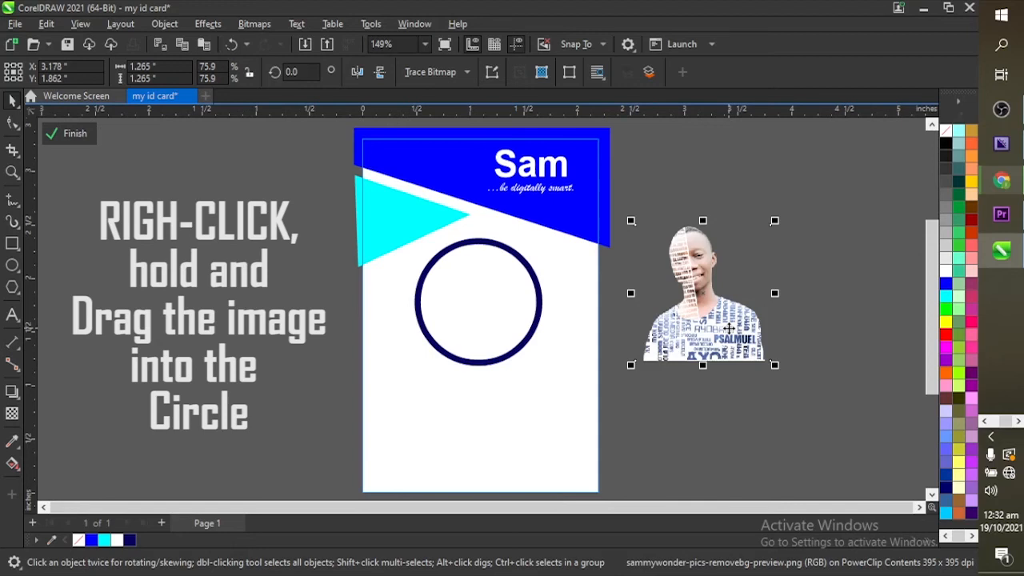
Step: PowerClip the portrait photo inside the dark-blue circle on the card
{"action": "left_click_drag", "start_coordinate": [728, 328], "coordinate": [492, 313]}
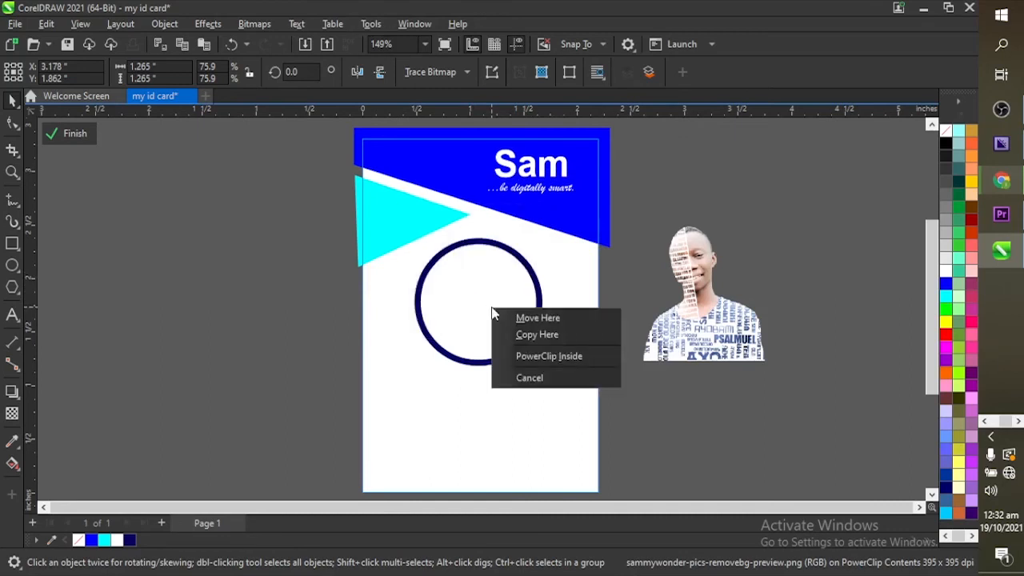
{"action": "left_click", "coordinate": [529, 359]}
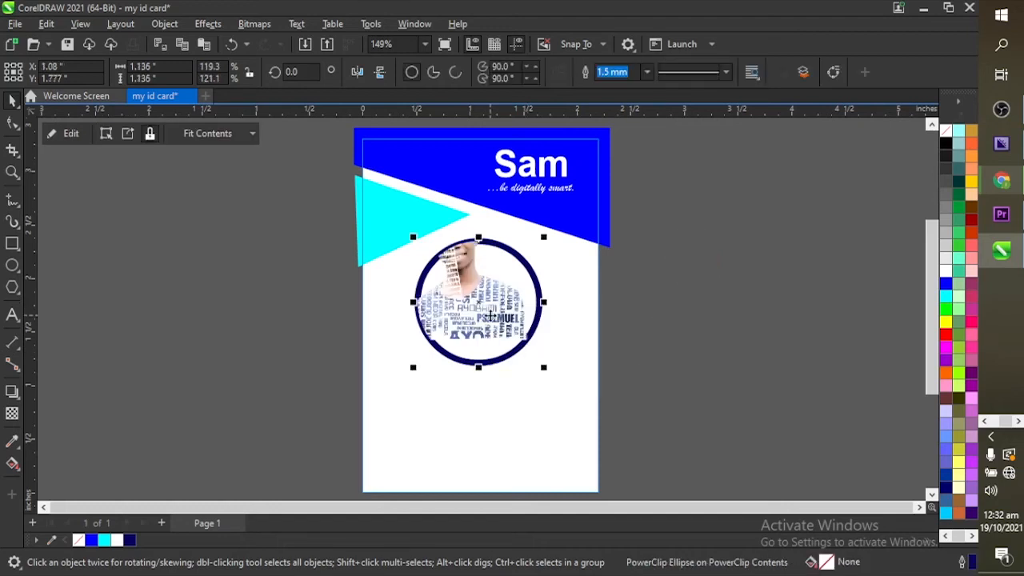
{"action": "right_click", "coordinate": [489, 316]}
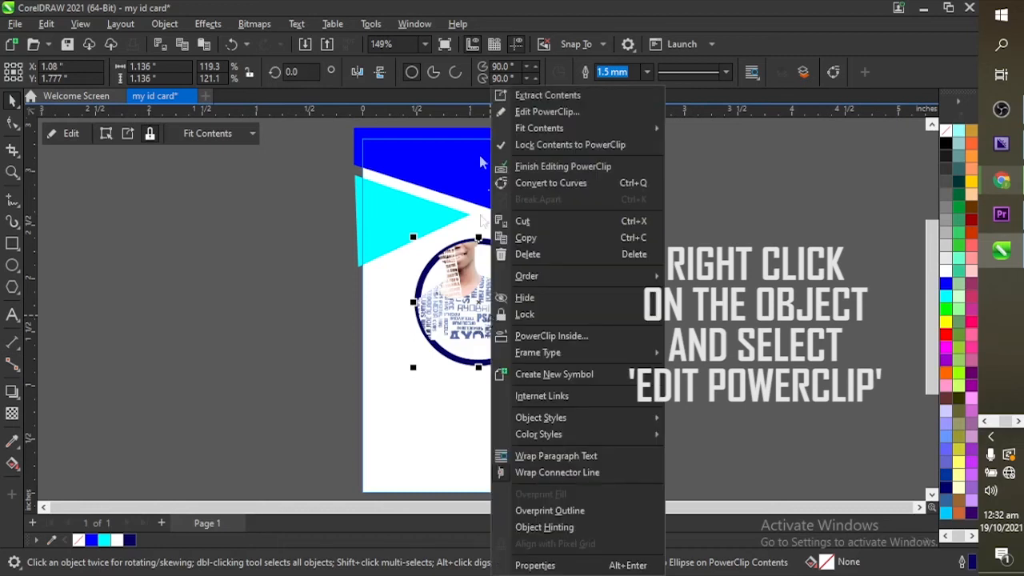
Step: Centre the portrait within the circle using Edit PowerClip, then fill the circle white
{"action": "left_click", "coordinate": [547, 112]}
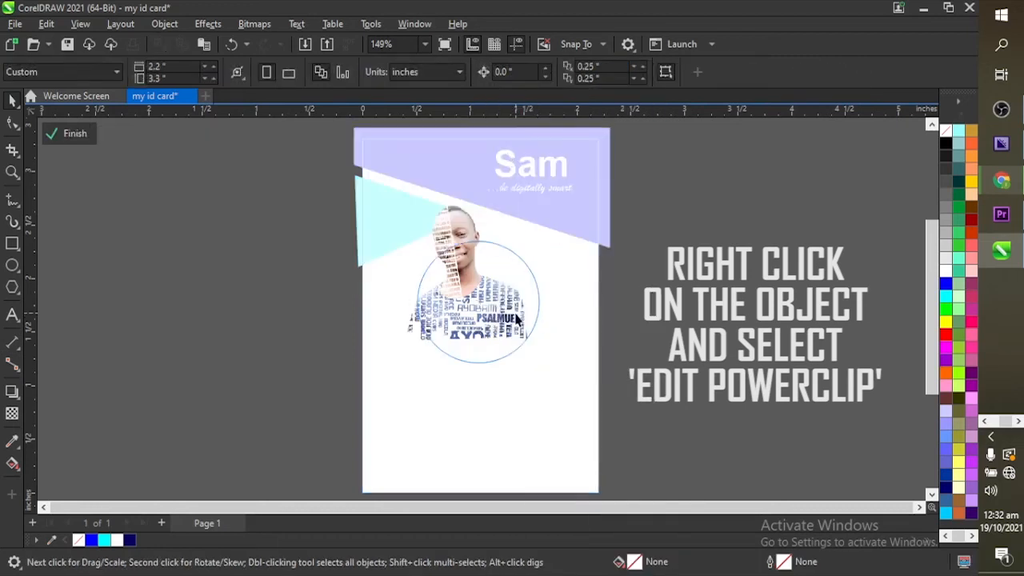
{"action": "left_click", "coordinate": [488, 308]}
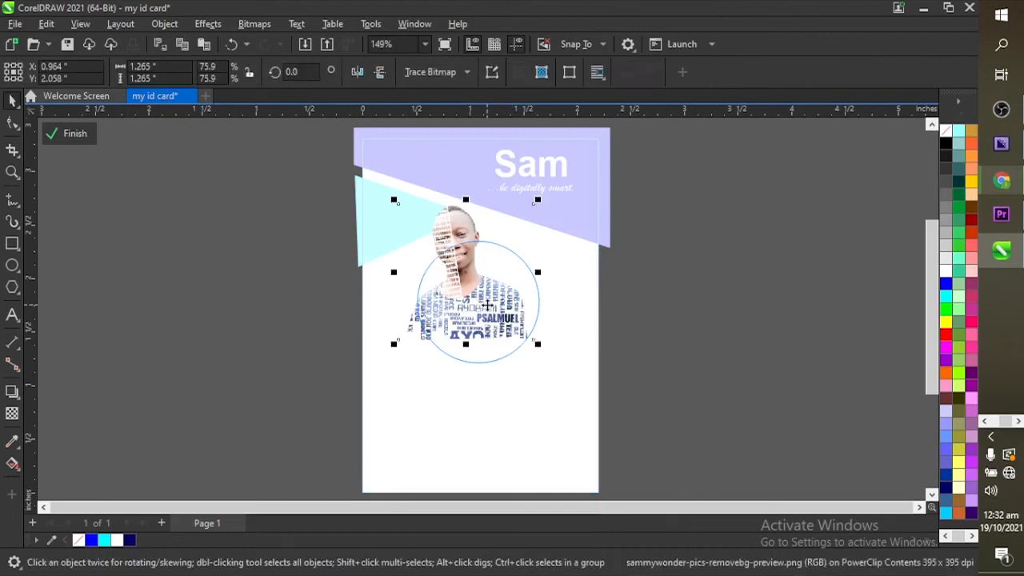
{"action": "left_click_drag", "start_coordinate": [487, 304], "coordinate": [503, 340]}
{"action": "left_click", "coordinate": [588, 359]}
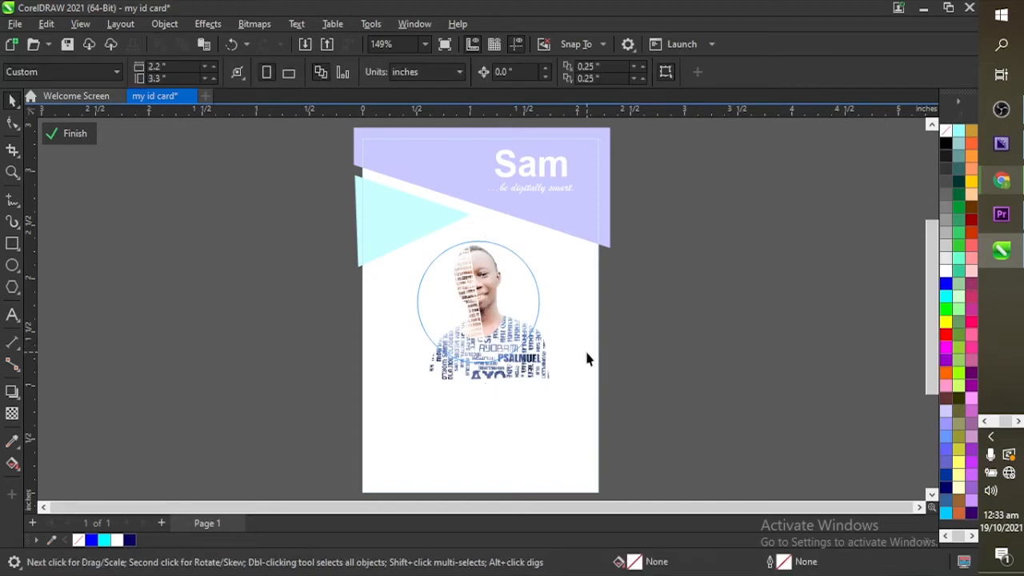
{"action": "left_click", "coordinate": [74, 133]}
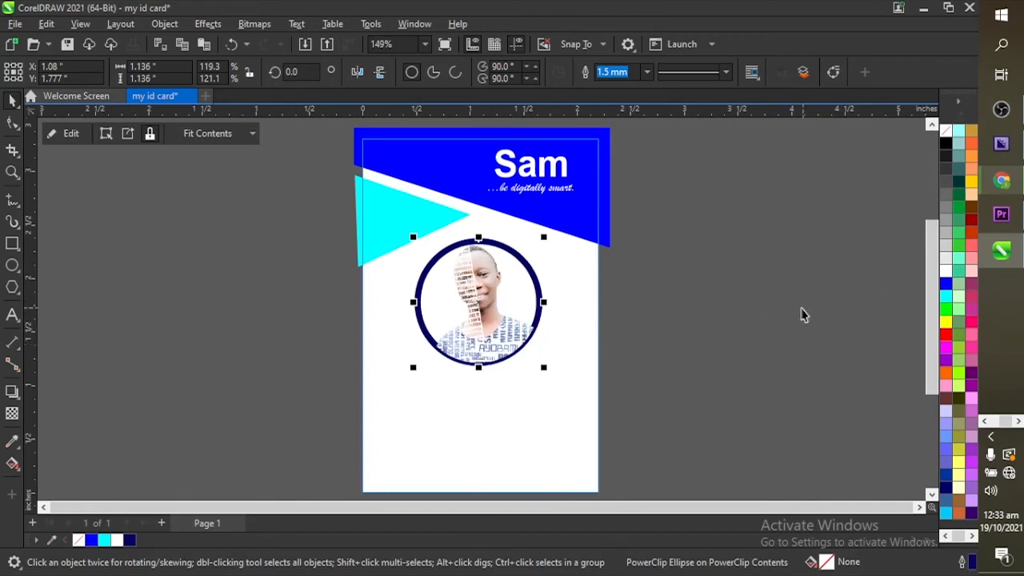
{"action": "left_click", "coordinate": [945, 271]}
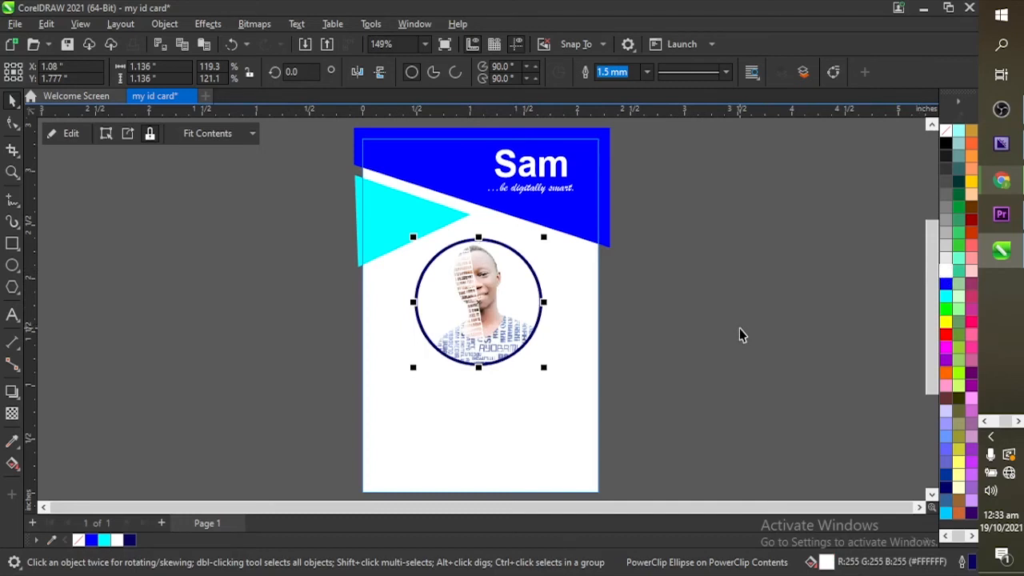
{"action": "left_click", "coordinate": [739, 328]}
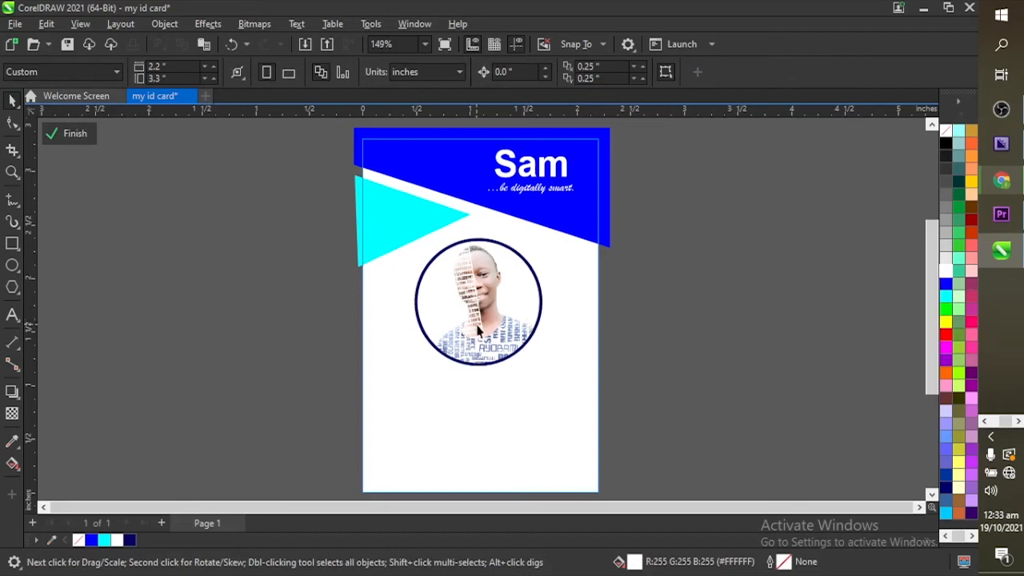
Step: Add a text line below the circle, colour it blue and enlarge it
{"action": "left_click", "coordinate": [12, 316]}
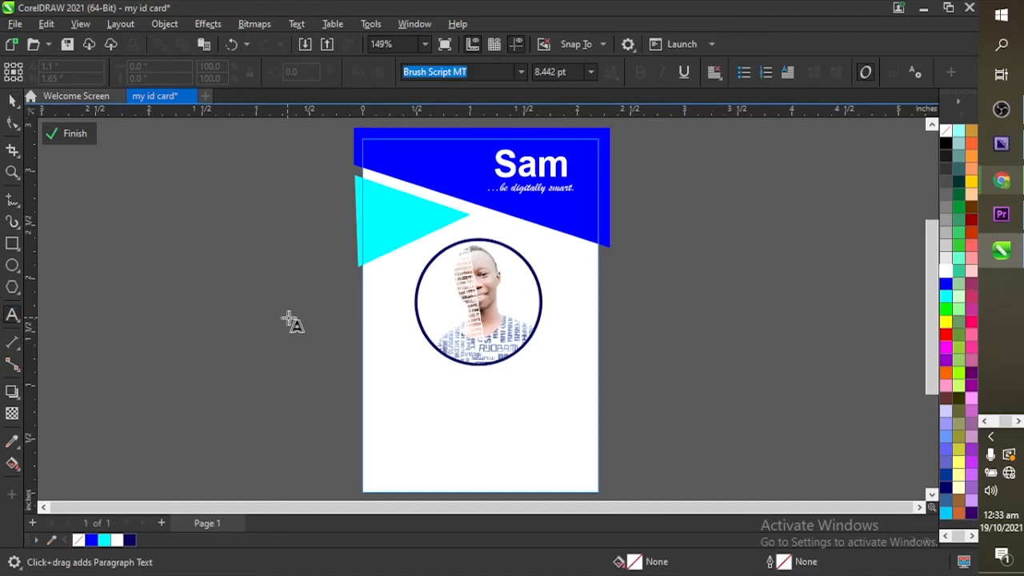
{"action": "left_click", "coordinate": [405, 386]}
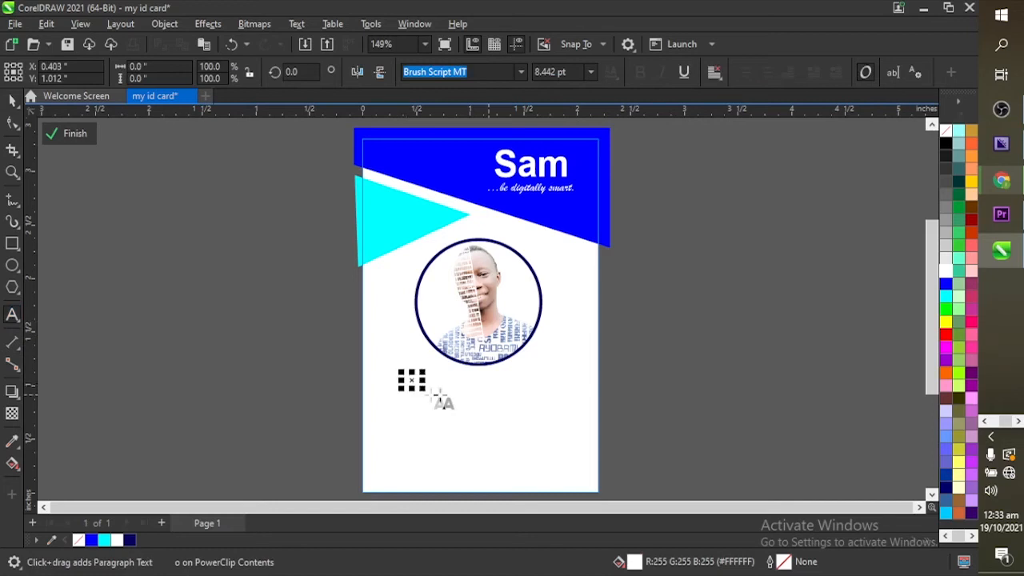
{"action": "left_click", "coordinate": [13, 100]}
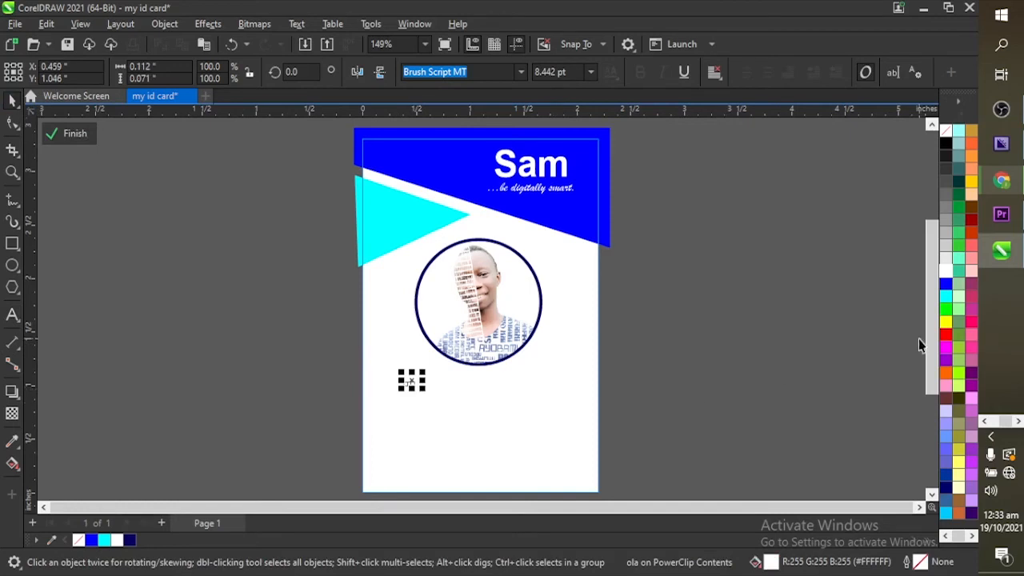
{"action": "left_click", "coordinate": [945, 283]}
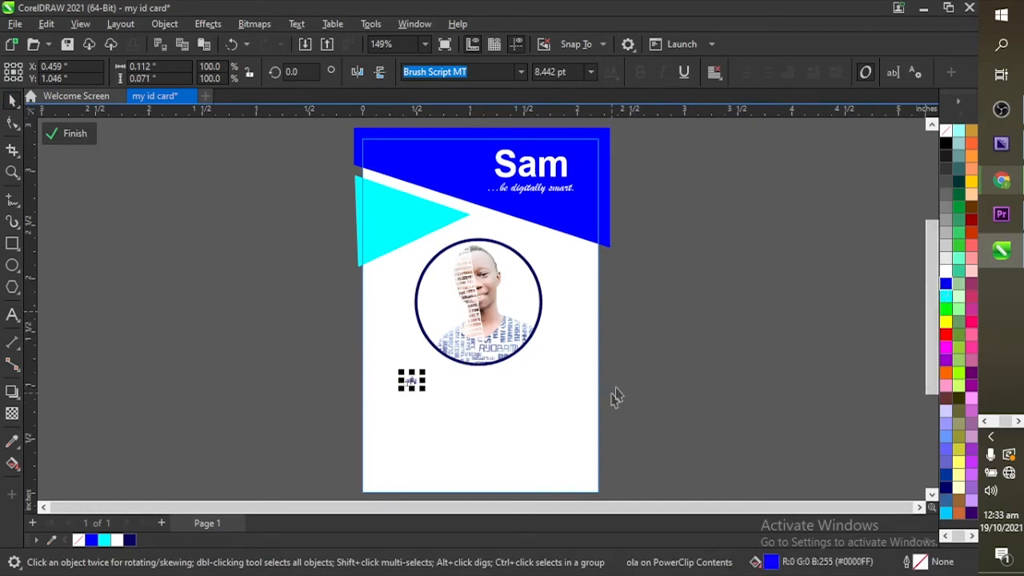
{"action": "left_click_drag", "start_coordinate": [423, 389], "coordinate": [442, 407]}
{"action": "left_click", "coordinate": [430, 397]}
Step: Change the text to the cardholder's full name, correcting a mistyped letter
{"action": "double_click", "coordinate": [431, 397]}
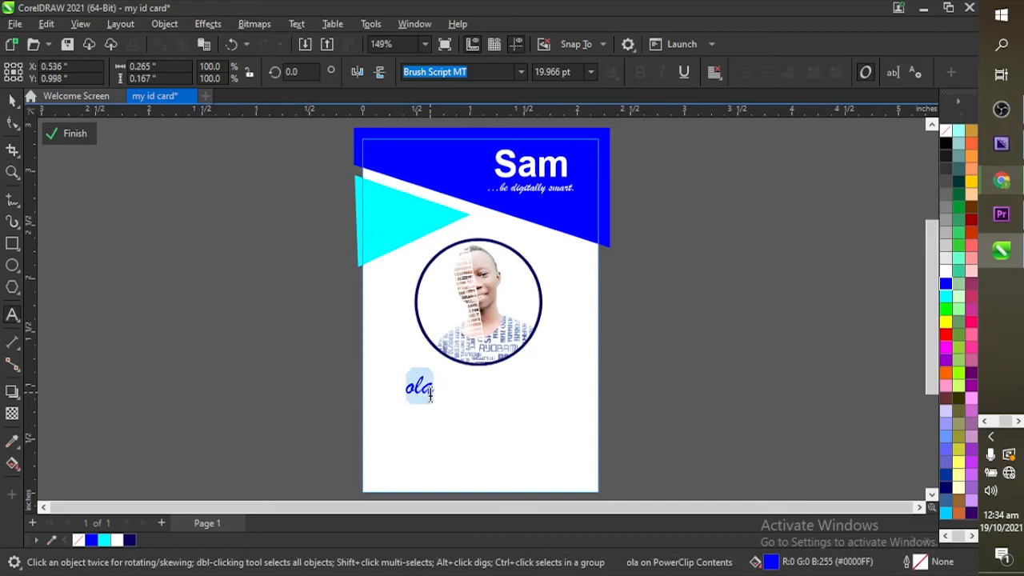
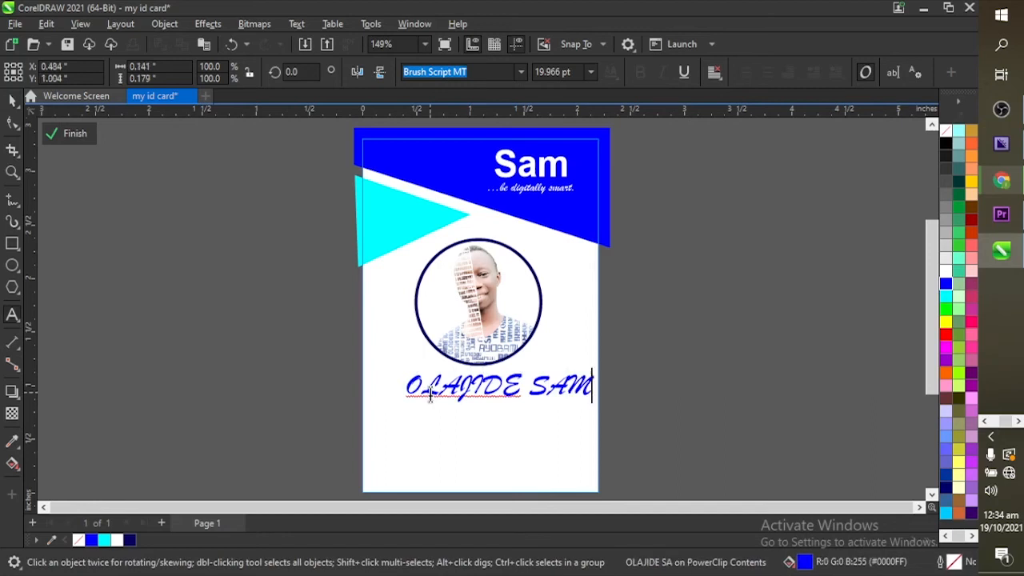
{"action": "left_click", "coordinate": [12, 97]}
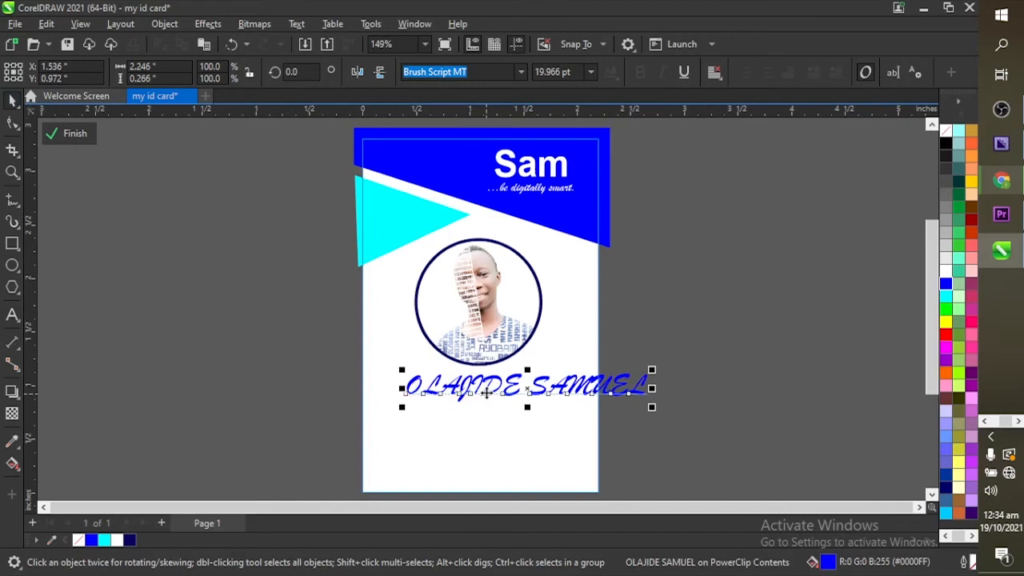
{"action": "left_click", "coordinate": [521, 72]}
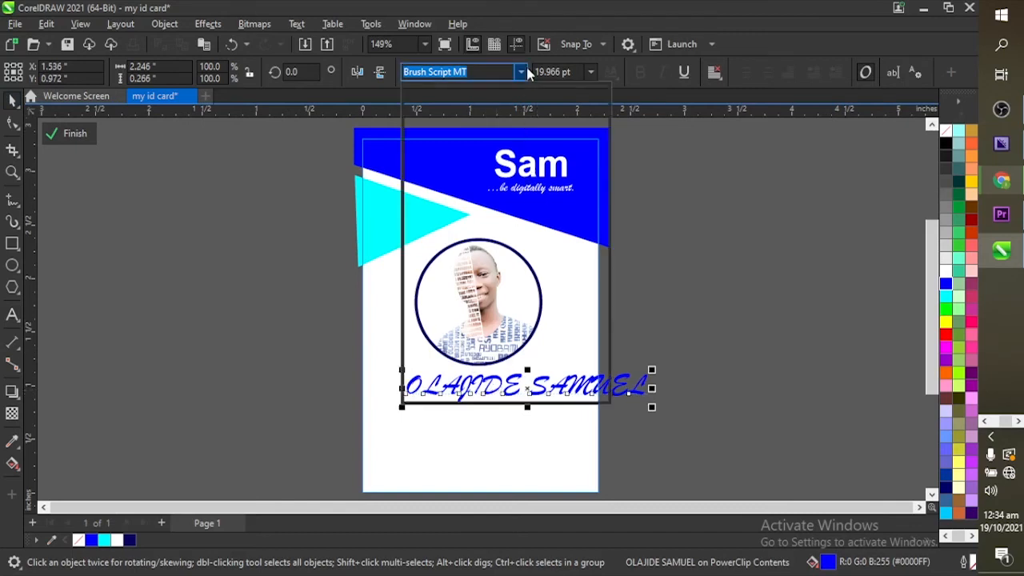
Step: Switch the name to Tw Cen MT Bold, shrink it slightly and move it under the portrait
{"action": "left_click", "coordinate": [478, 72]}
{"action": "type", "text": "TW"}
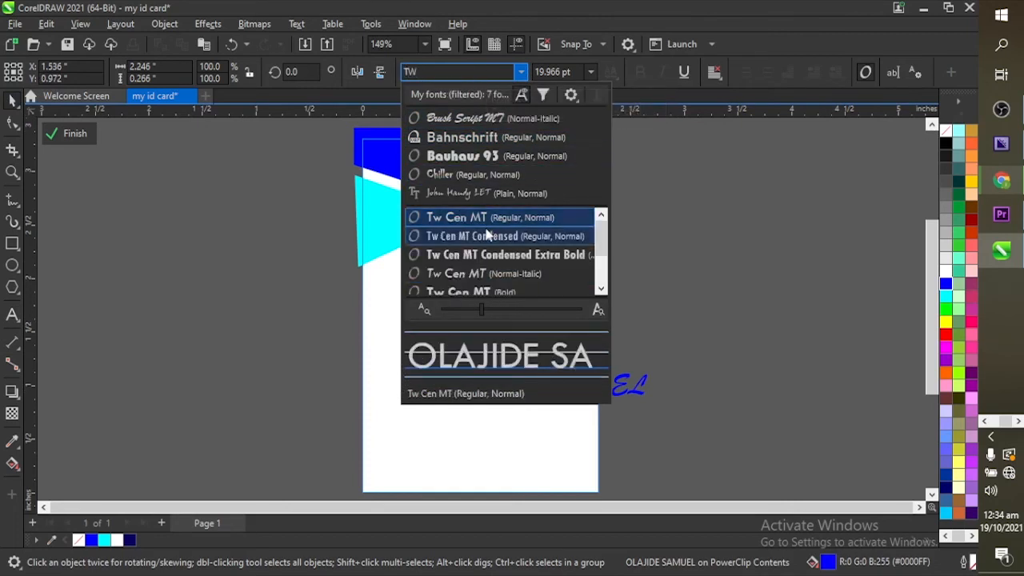
{"action": "left_click", "coordinate": [460, 217]}
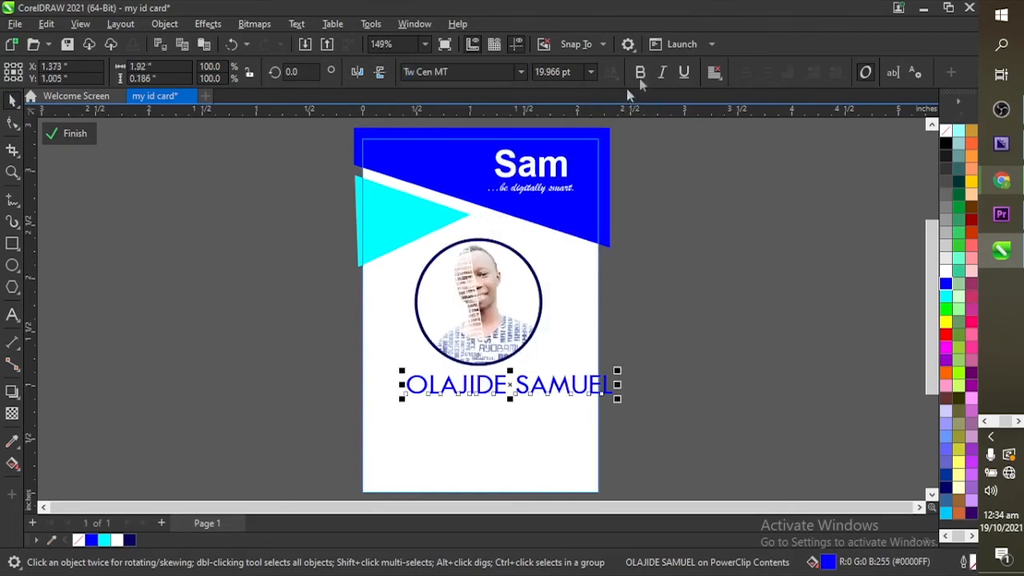
{"action": "left_click", "coordinate": [640, 72]}
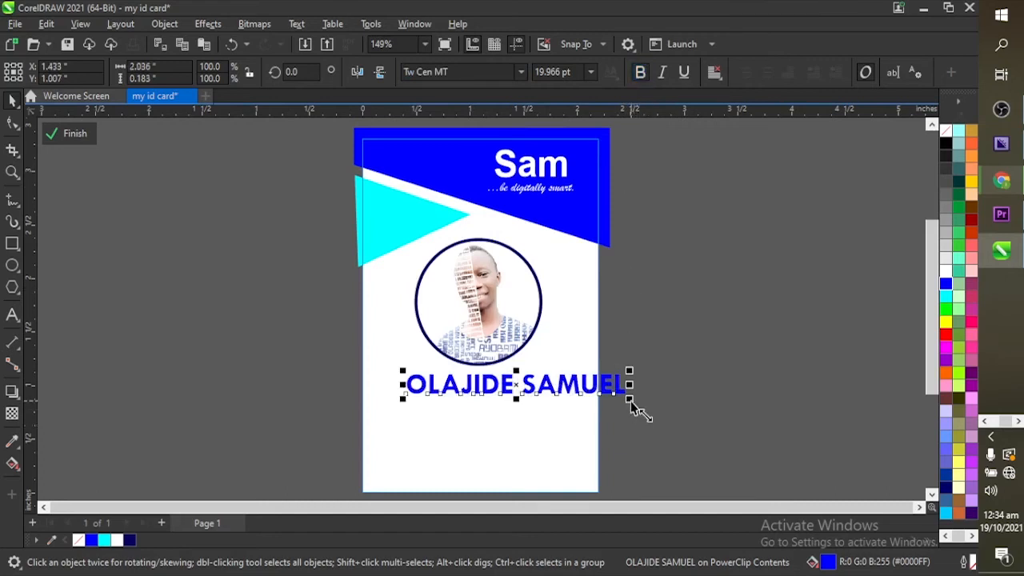
{"action": "left_click_drag", "start_coordinate": [630, 401], "coordinate": [621, 398]}
{"action": "left_click_drag", "start_coordinate": [585, 390], "coordinate": [545, 392]}
{"action": "left_click", "coordinate": [514, 352]}
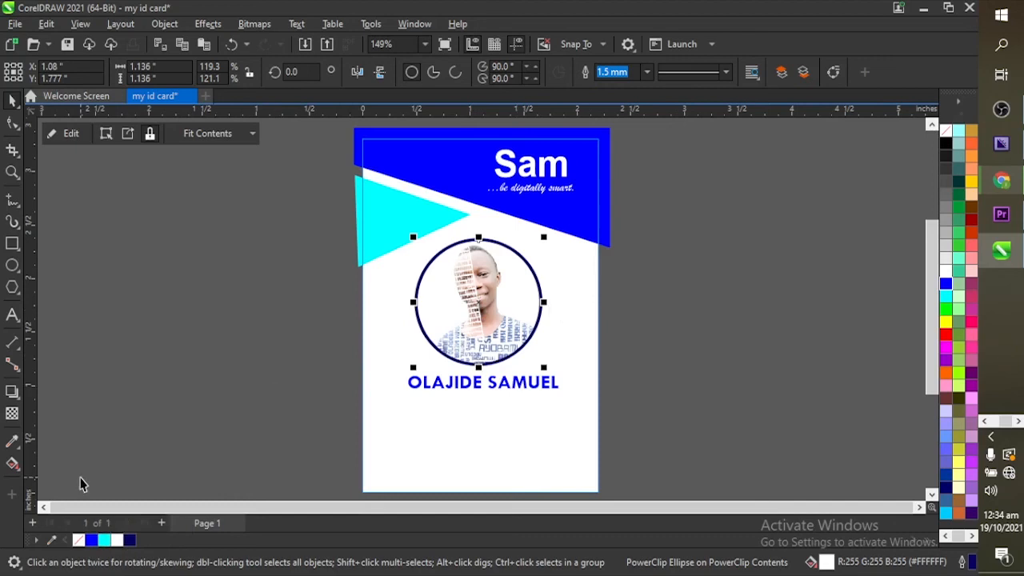
Step: Outline the photo circle in bright blue, and make the name black at about 14.2 pt
{"action": "right_click", "coordinate": [92, 540]}
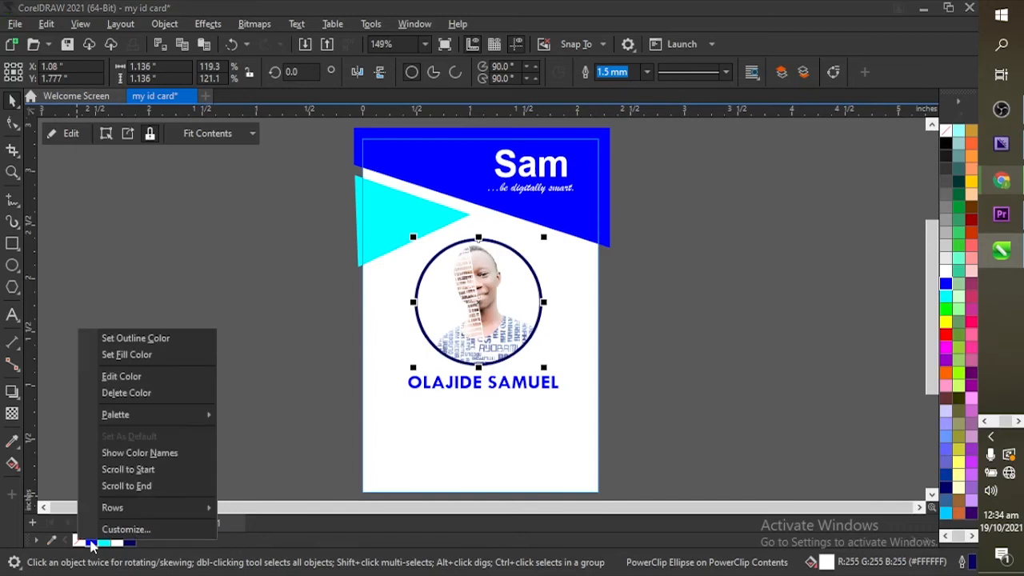
{"action": "left_click", "coordinate": [145, 339]}
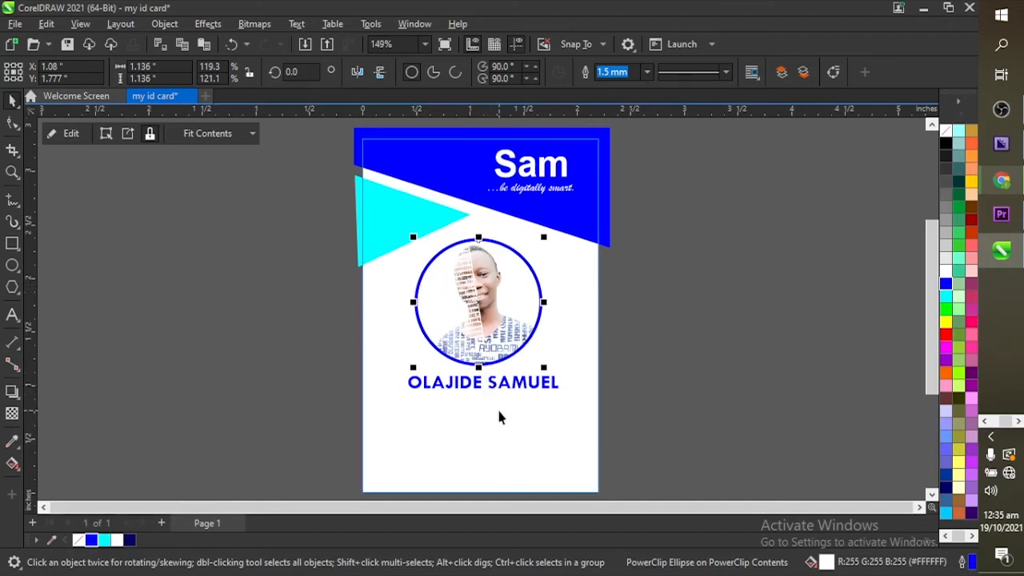
{"action": "double_click", "coordinate": [506, 385]}
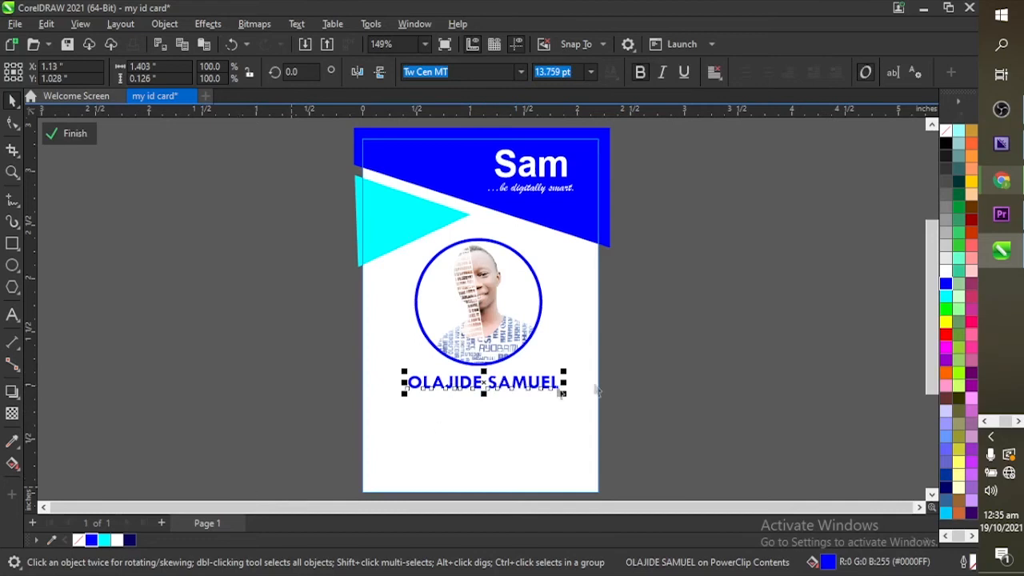
{"action": "left_click", "coordinate": [945, 144]}
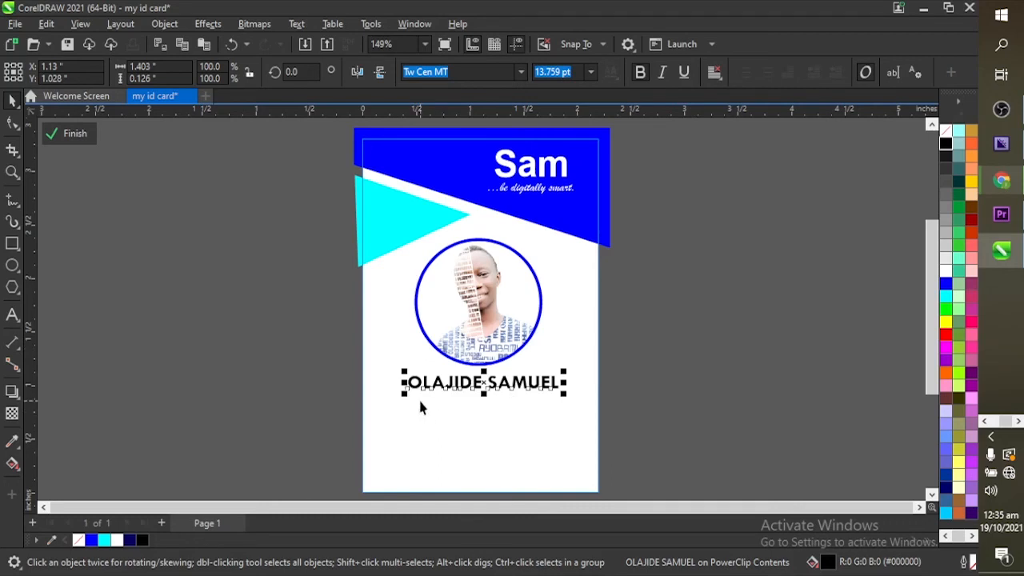
{"action": "left_click_drag", "start_coordinate": [403, 404], "coordinate": [398, 404]}
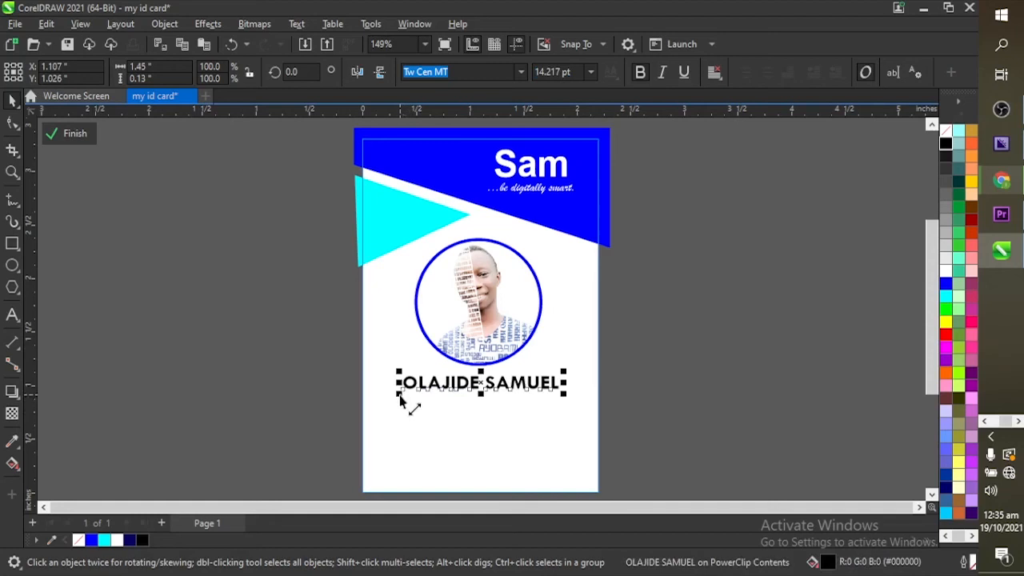
{"action": "left_click", "coordinate": [462, 422]}
Step: Add a non-bold 'GRAPHICS DESIGNER' line, about 7.8 pt, directly under the name
{"action": "left_click", "coordinate": [12, 314]}
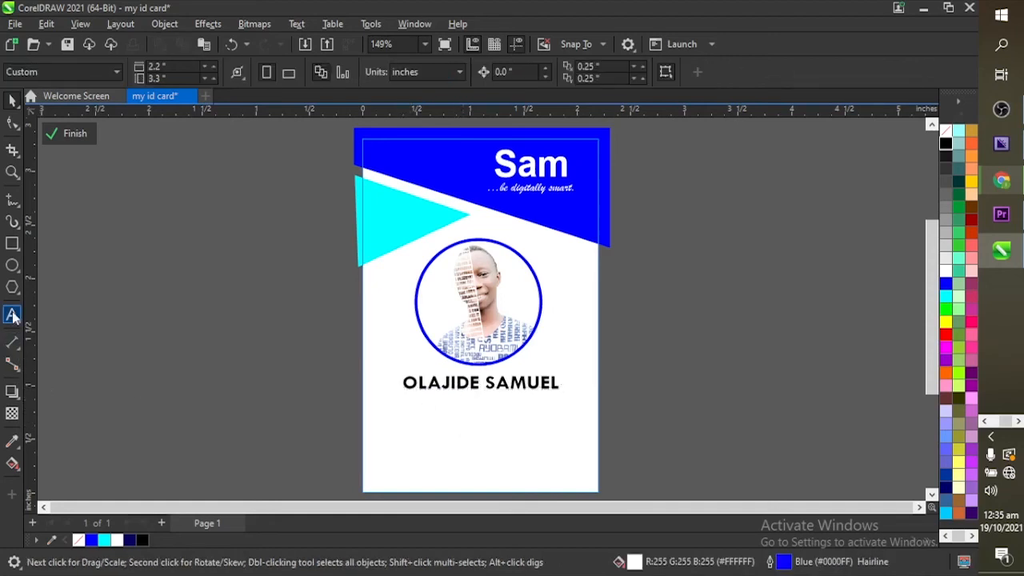
{"action": "type", "text": "GRA"}
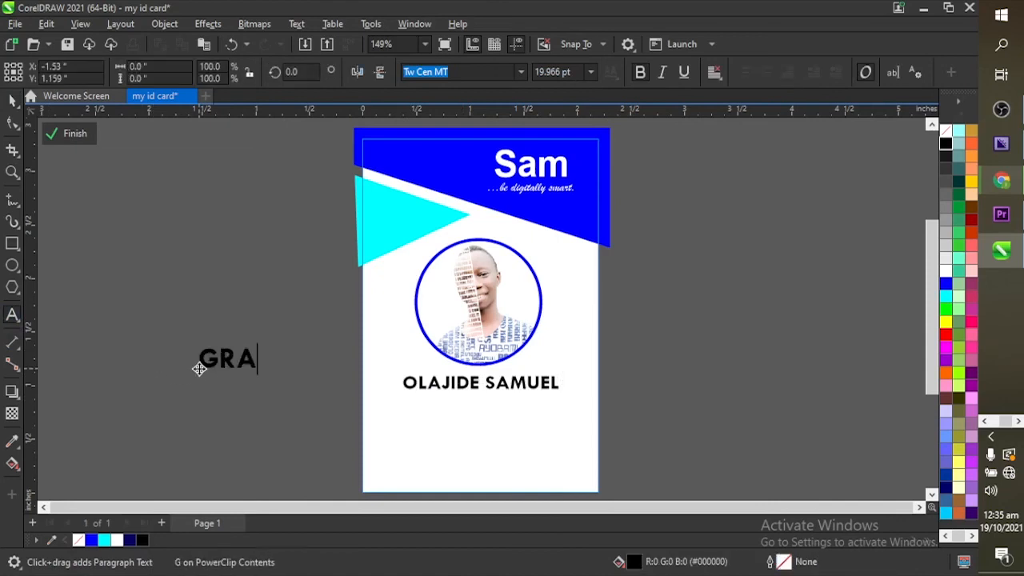
{"action": "type", "text": "PHICS "}
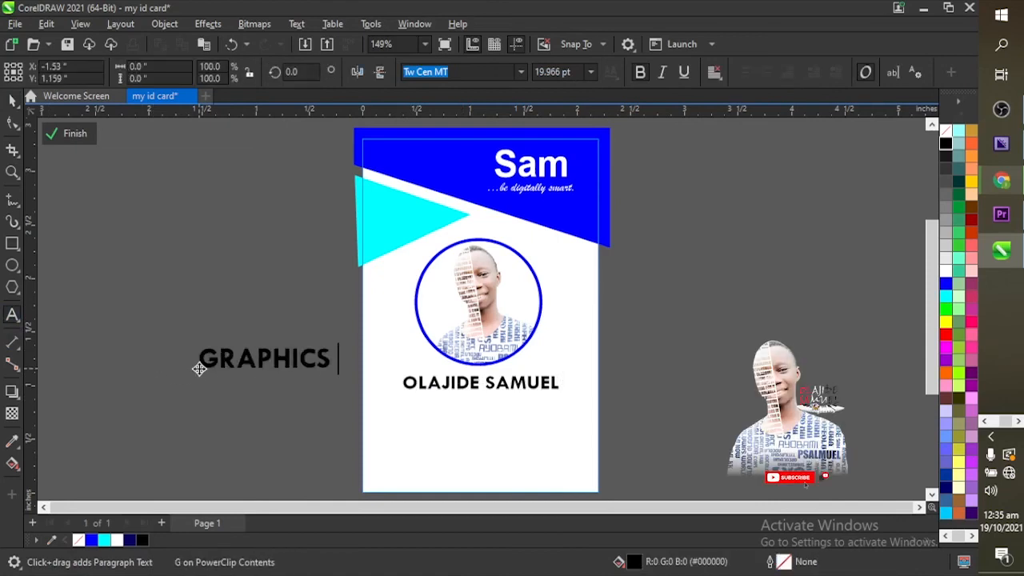
{"action": "type", "text": "DESIGNER"}
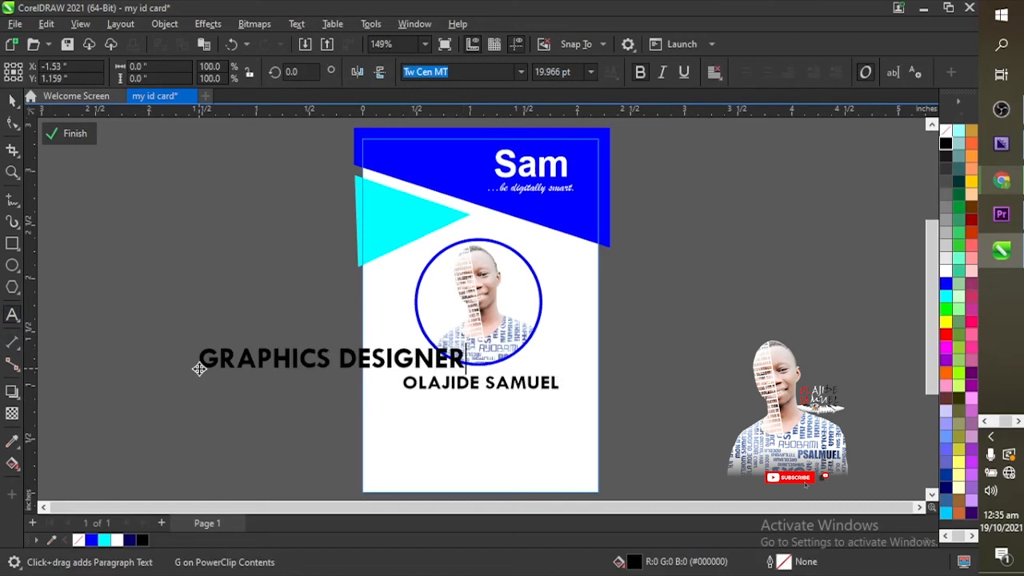
{"action": "key", "text": "Escape"}
{"action": "left_click", "coordinate": [12, 100]}
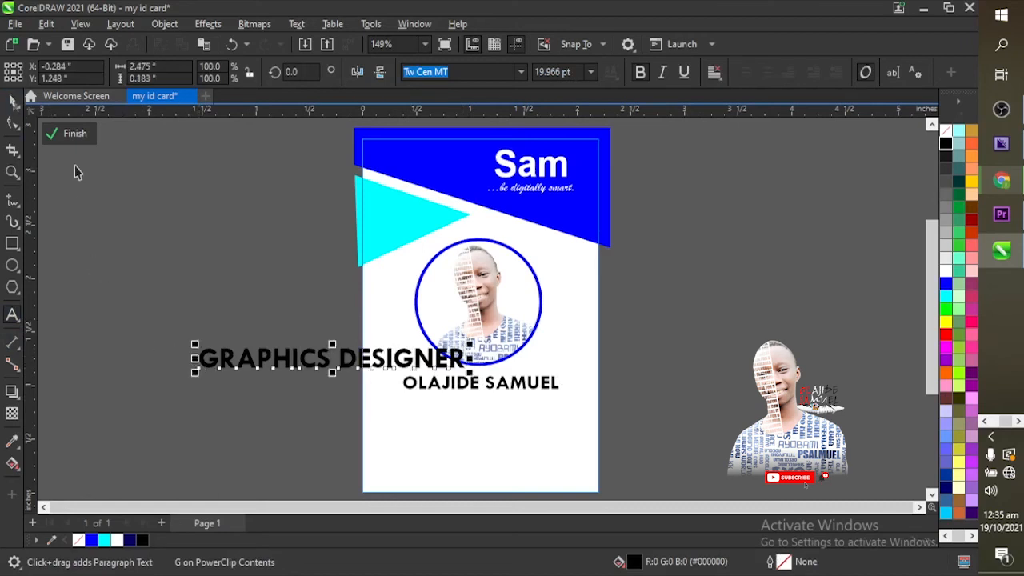
{"action": "left_click_drag", "start_coordinate": [196, 350], "coordinate": [258, 351]}
{"action": "left_click", "coordinate": [639, 72]}
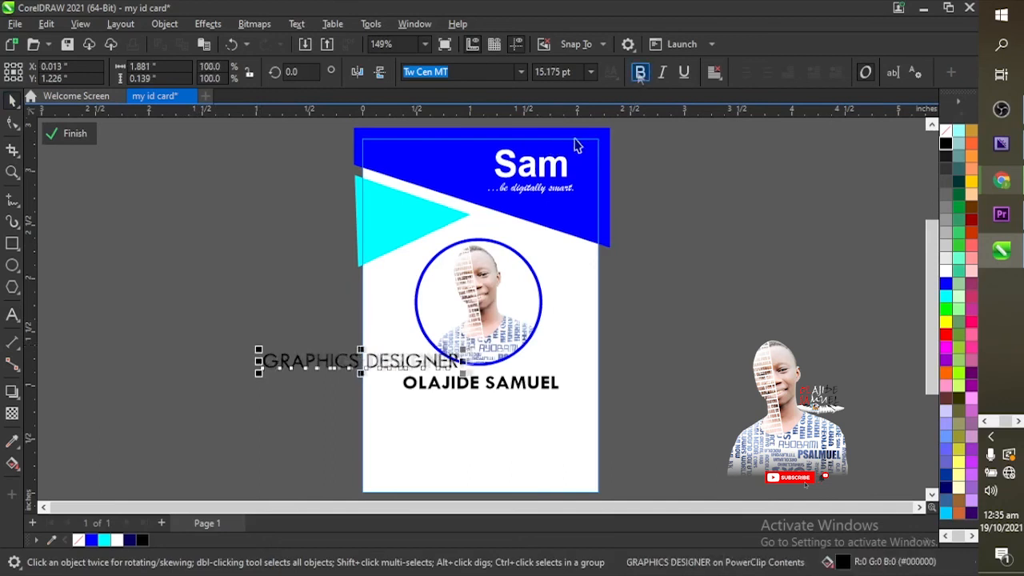
{"action": "left_click_drag", "start_coordinate": [428, 359], "coordinate": [521, 400]}
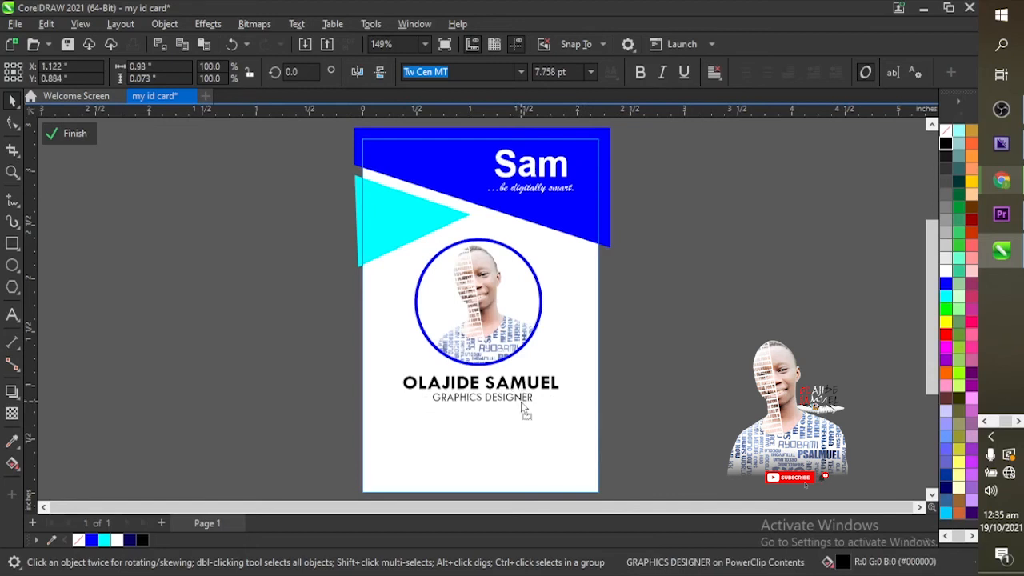
{"action": "left_click", "coordinate": [513, 435]}
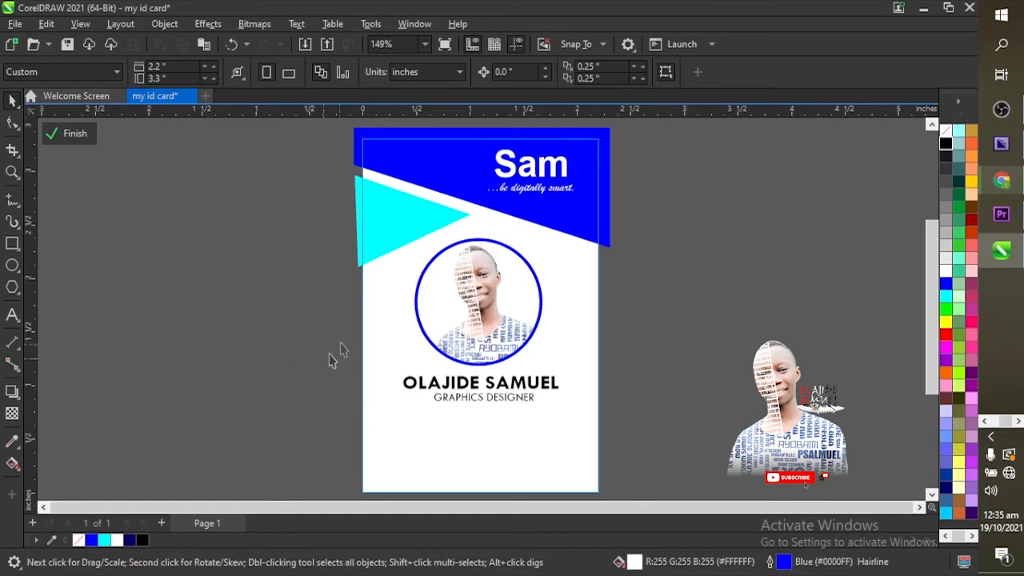
Step: Align the name and GRAPHICS DESIGNER texts on their centres with the C key
{"action": "left_click_drag", "start_coordinate": [324, 348], "coordinate": [649, 435]}
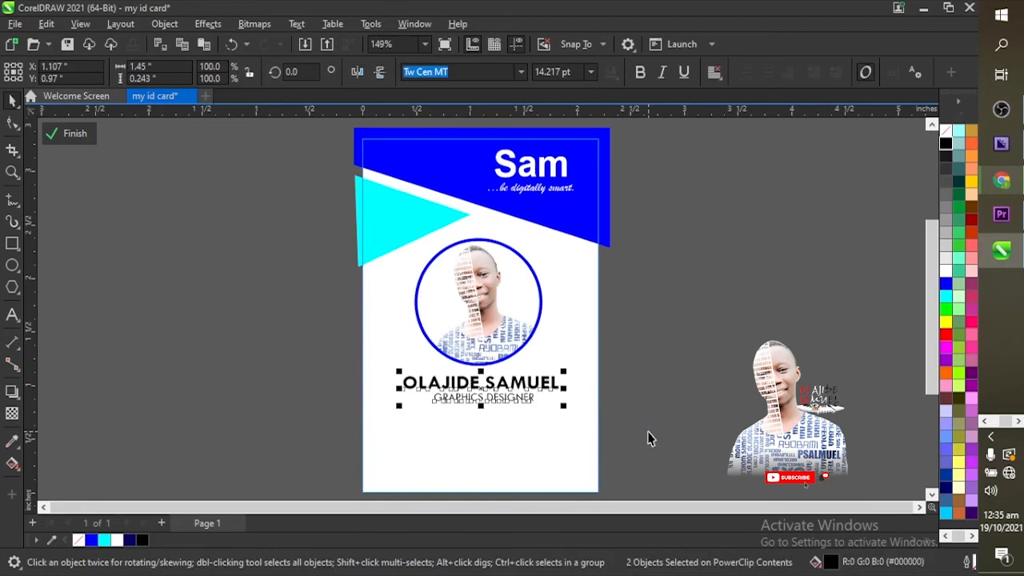
{"action": "key", "text": "c"}
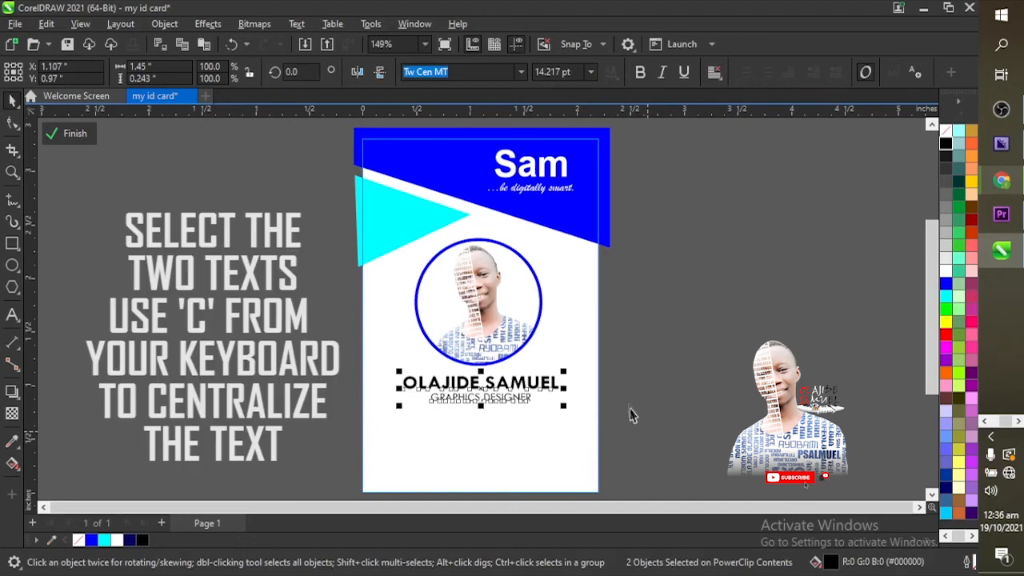
{"action": "left_click", "coordinate": [663, 416]}
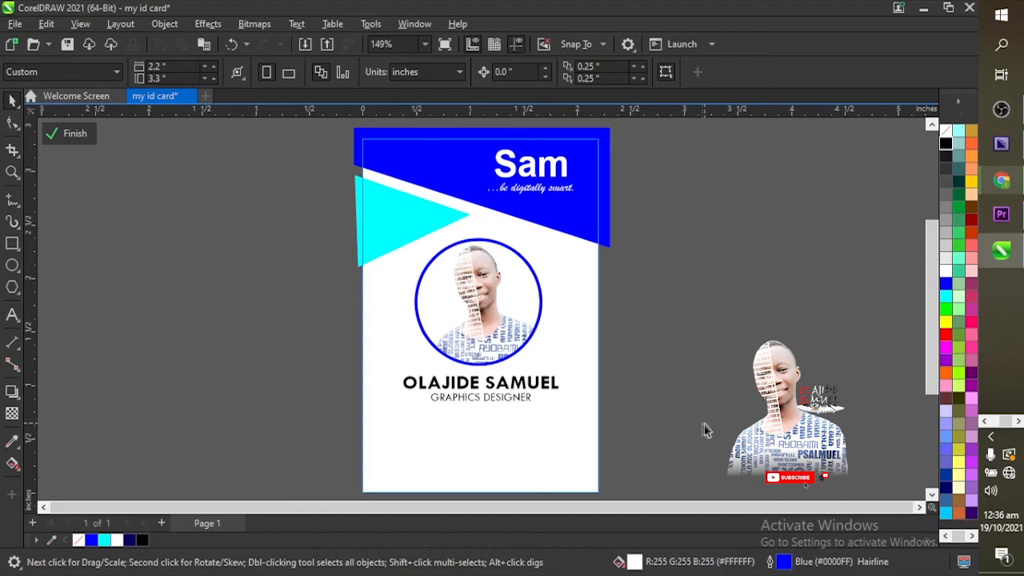
Step: Type the details block, starting with the ID NO line, below the job title and shrink it to about 9.5 pt
{"action": "left_click", "coordinate": [12, 315]}
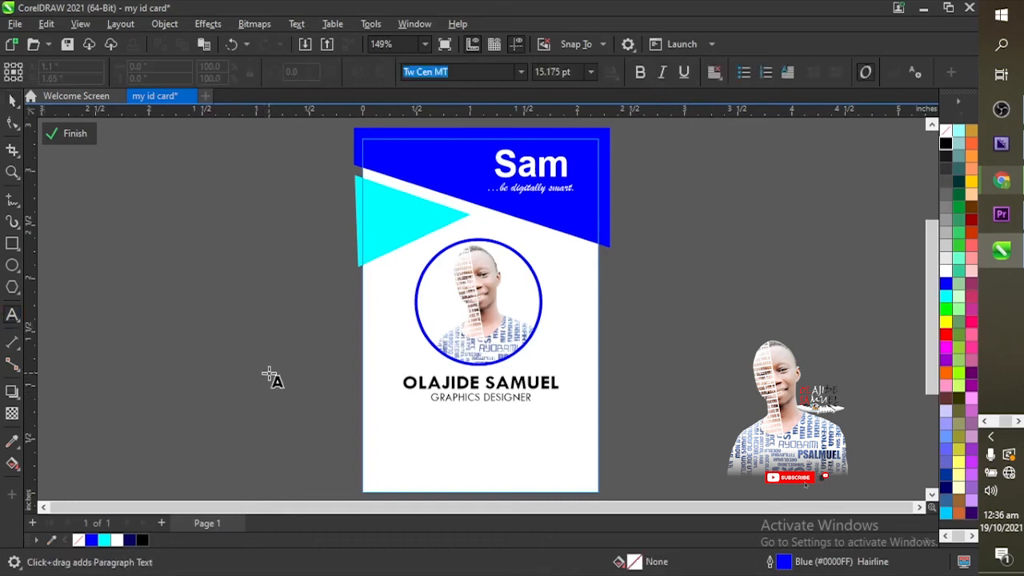
{"action": "left_click", "coordinate": [386, 421]}
{"action": "type", "text": "ID"}
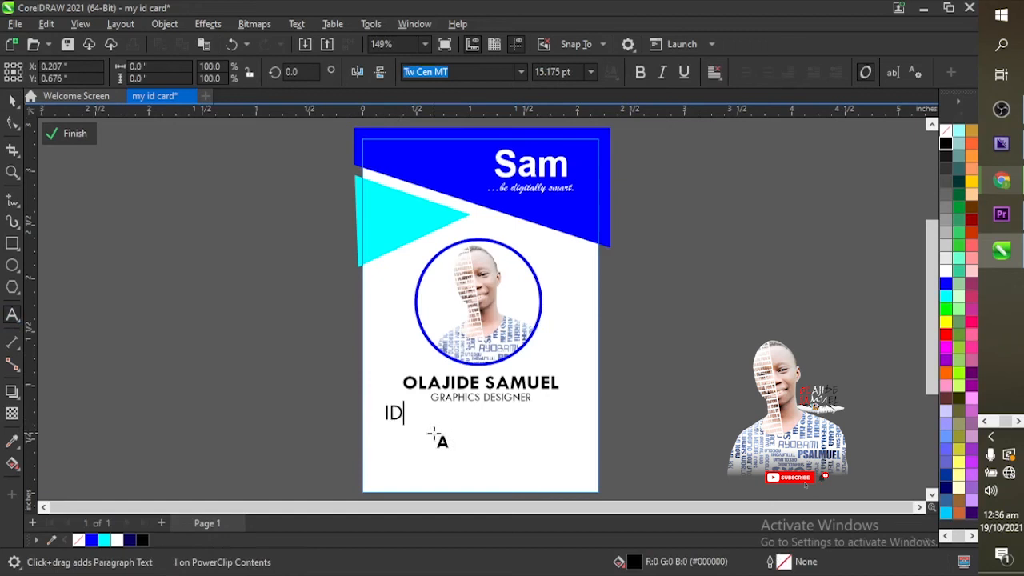
{"action": "type", "text": " NO -"}
{"action": "key", "text": "Escape"}
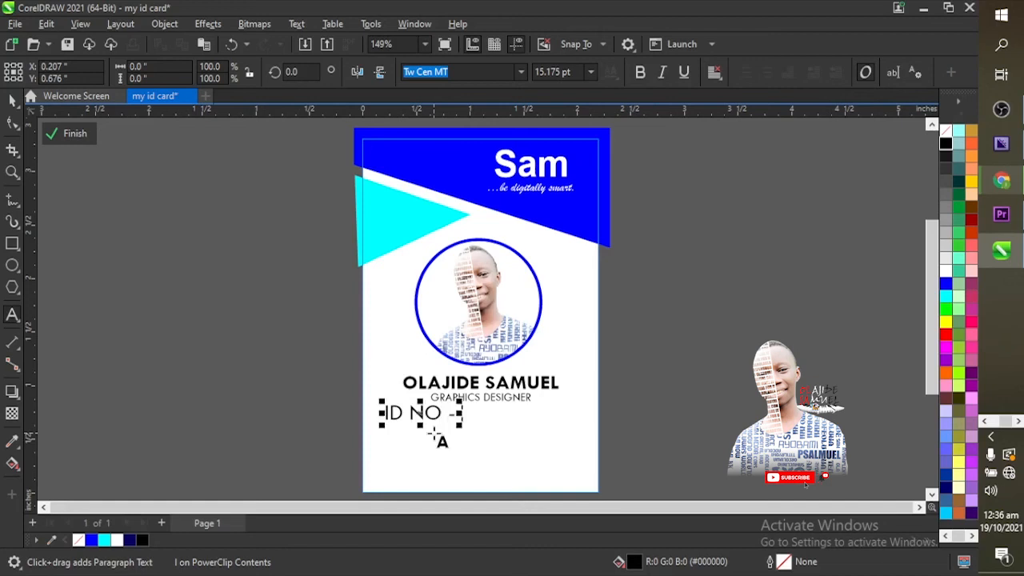
{"action": "type", "text": "0000001"}
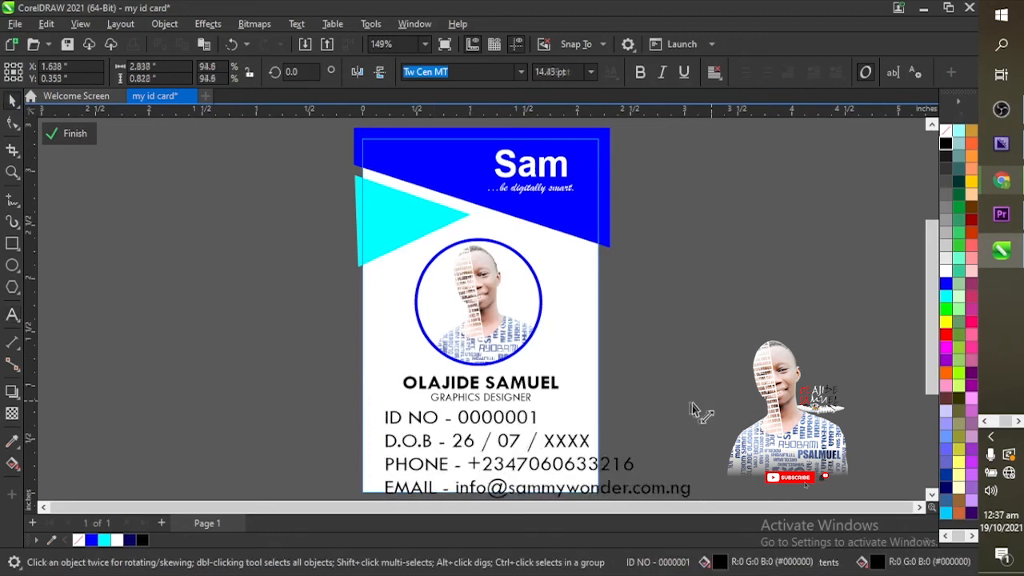
{"action": "left_click_drag", "start_coordinate": [693, 410], "coordinate": [588, 432]}
Step: Shrink the details text block to 9 pt and centre-align its lines
{"action": "left_click_drag", "start_coordinate": [512, 462], "coordinate": [516, 443]}
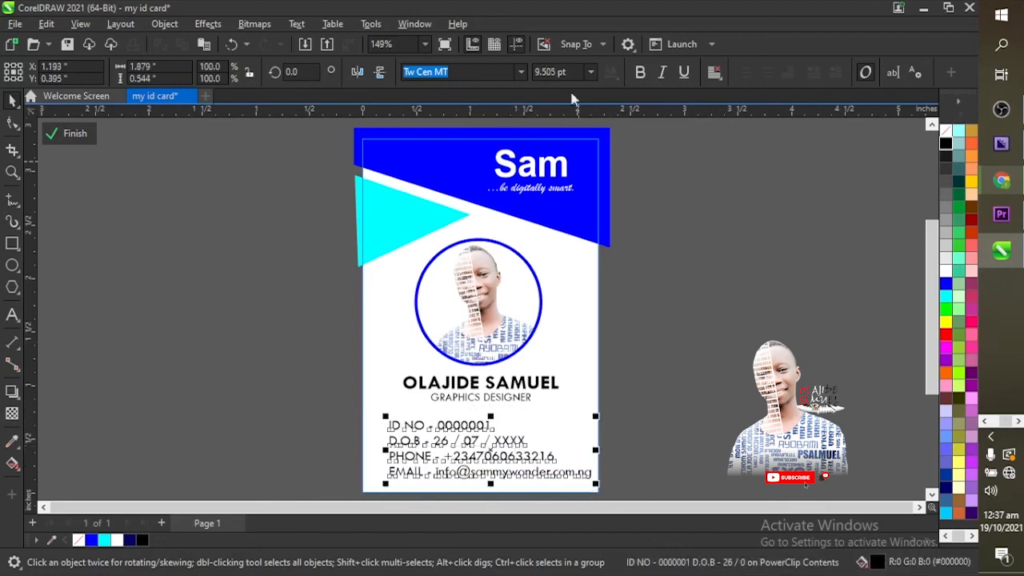
{"action": "left_click_drag", "start_coordinate": [566, 72], "coordinate": [524, 78]}
{"action": "type", "text": "9"}
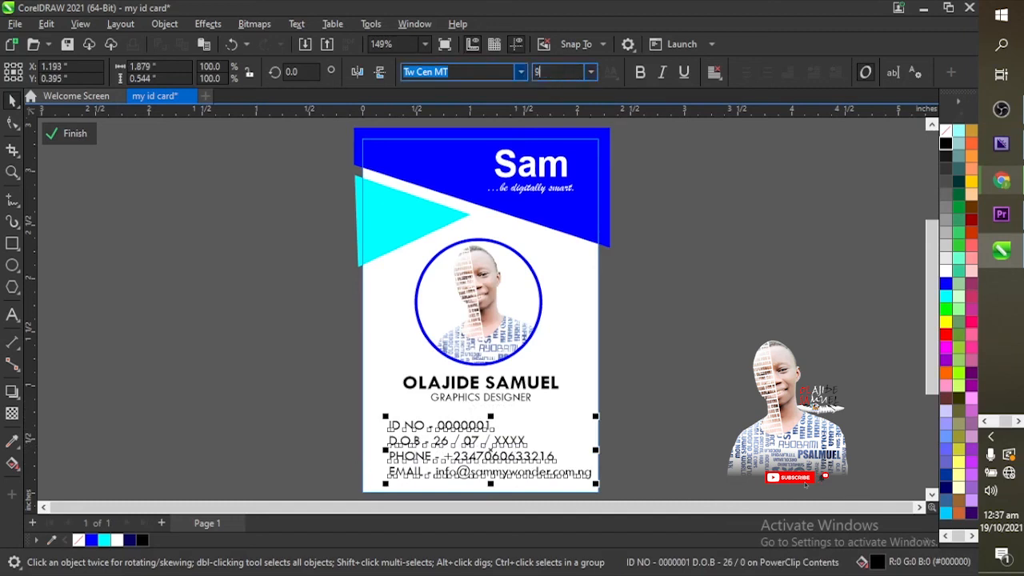
{"action": "key", "text": "Return"}
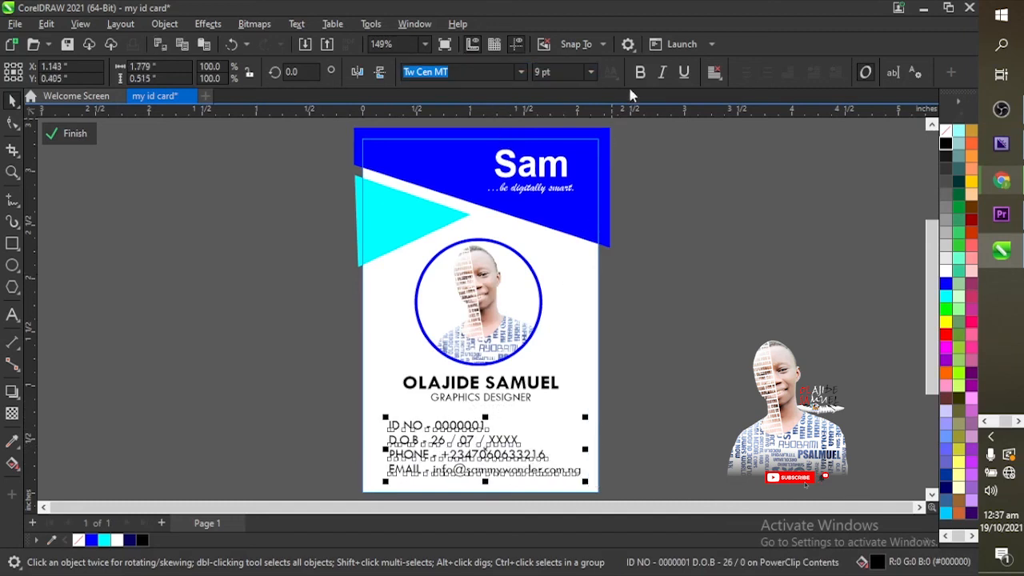
{"action": "left_click", "coordinate": [714, 72]}
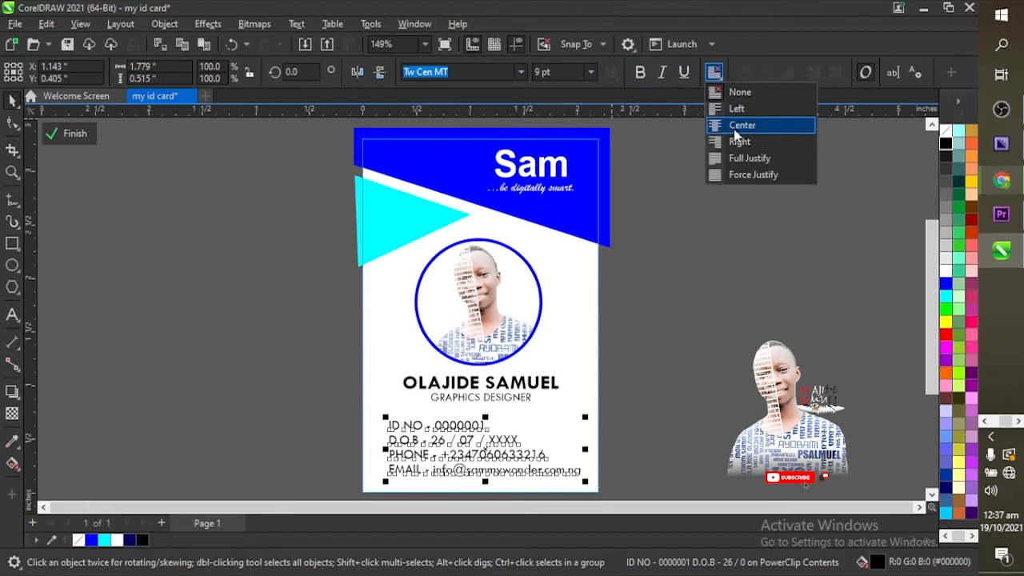
{"action": "left_click", "coordinate": [733, 126]}
Step: Nudge the details block into place under the photo and select all three text blocks
{"action": "left_click_drag", "start_coordinate": [530, 443], "coordinate": [519, 444]}
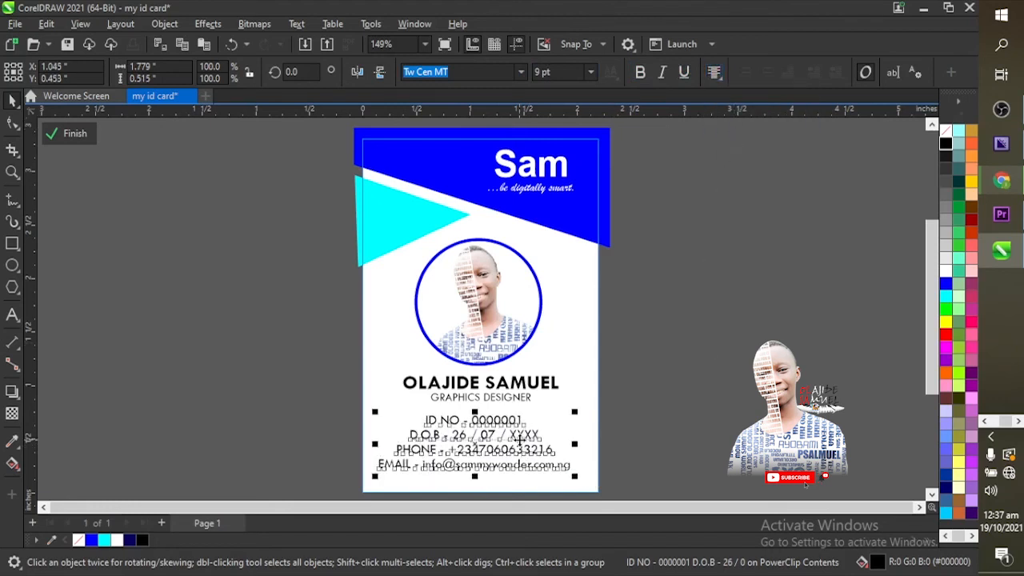
{"action": "left_click", "coordinate": [677, 463]}
{"action": "left_click", "coordinate": [539, 450]}
{"action": "left_click_drag", "start_coordinate": [538, 450], "coordinate": [549, 449]}
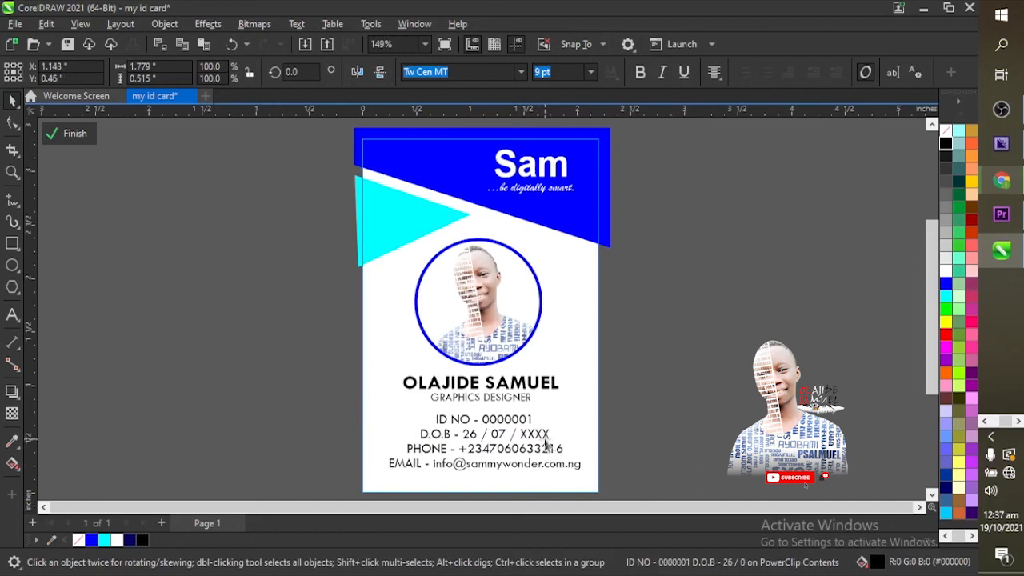
{"action": "left_click_drag", "start_coordinate": [326, 344], "coordinate": [622, 481]}
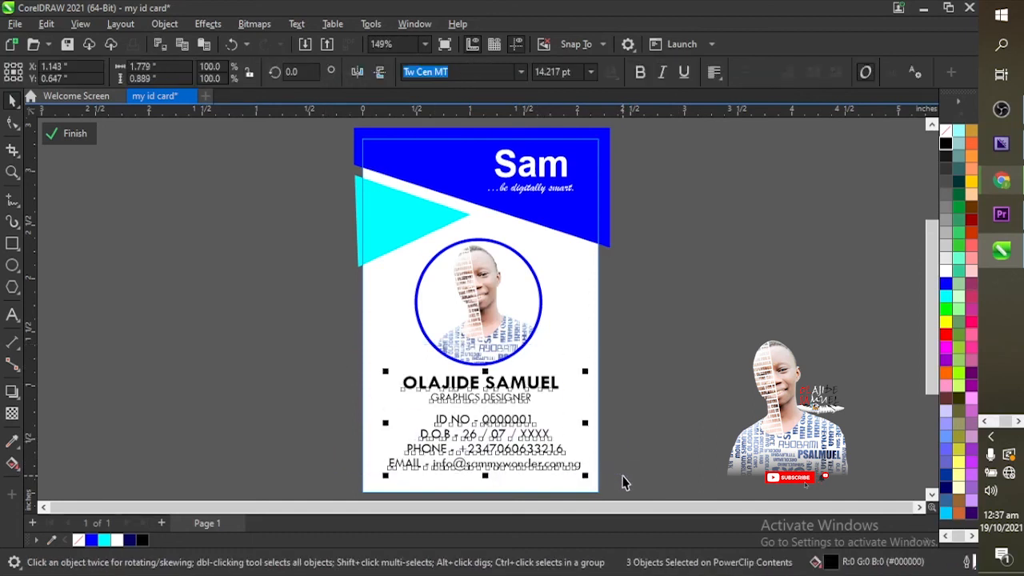
{"action": "left_click", "coordinate": [668, 463]}
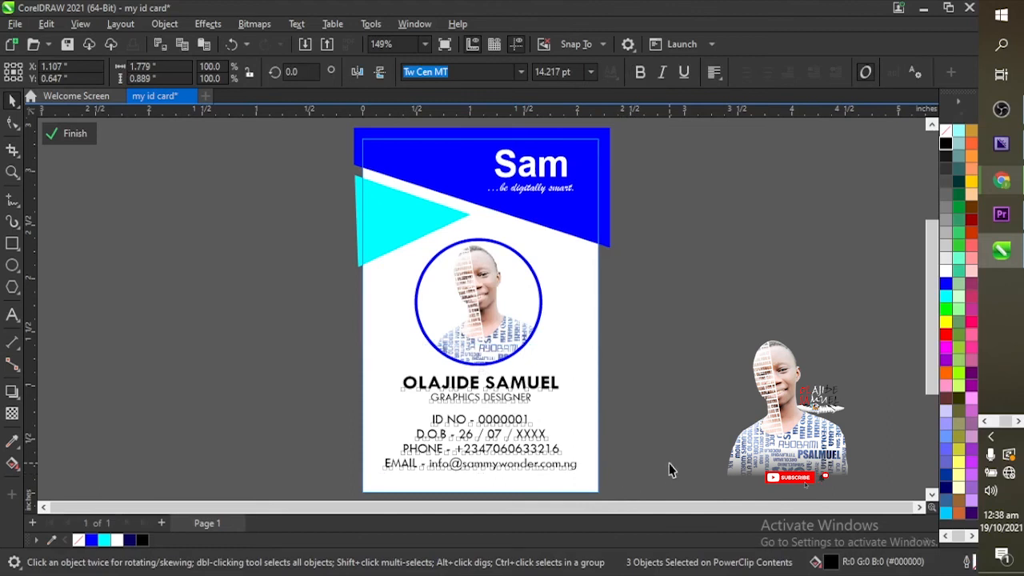
{"action": "left_click_drag", "start_coordinate": [931, 358], "coordinate": [935, 375]}
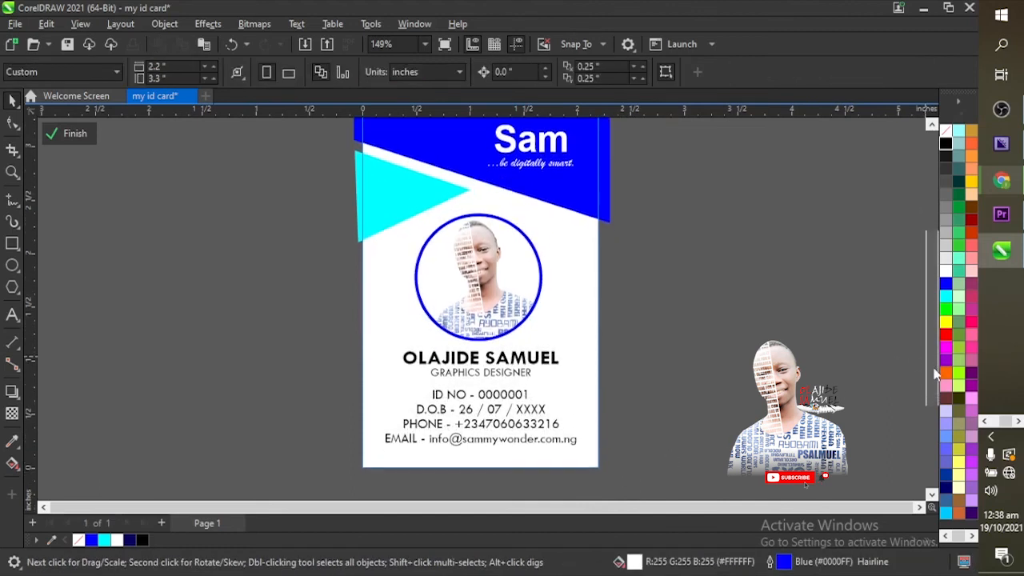
Step: Draw a thin blue strip across the card's bottom edge and finish PowerClip editing
{"action": "left_click", "coordinate": [12, 244]}
{"action": "left_click_drag", "start_coordinate": [358, 454], "coordinate": [610, 480]}
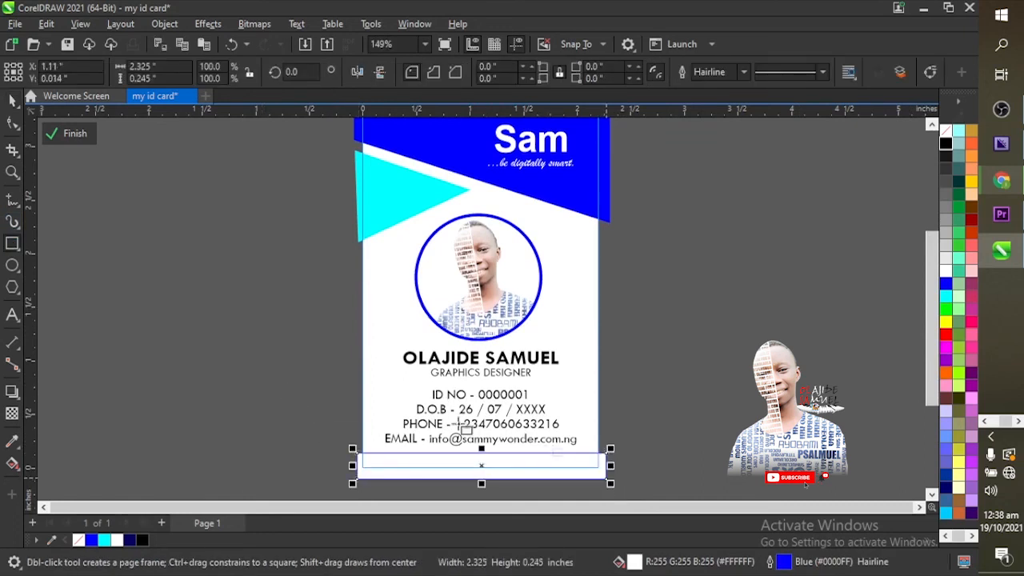
{"action": "left_click", "coordinate": [92, 541]}
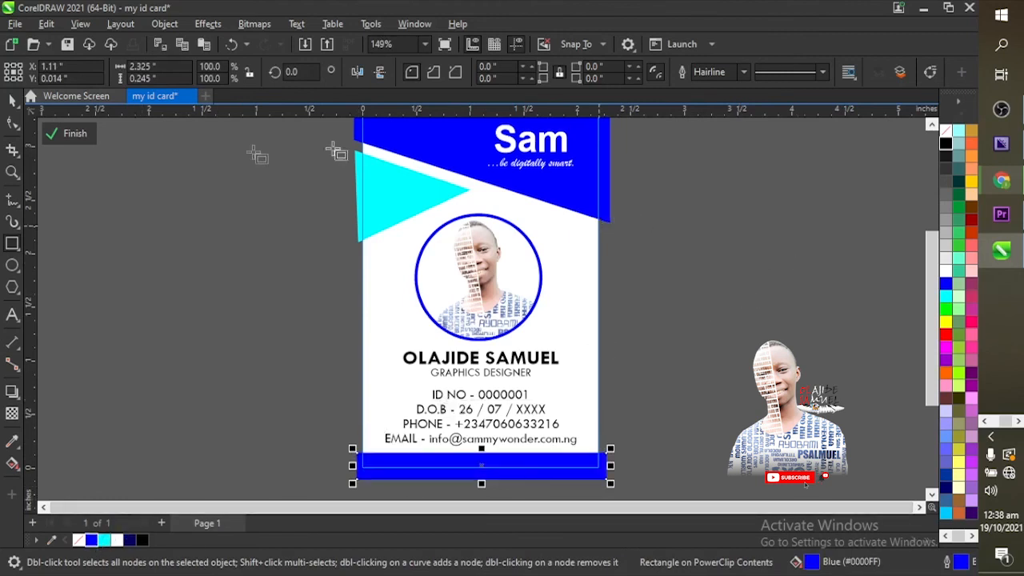
{"action": "mouse_move", "coordinate": [930, 313]}
{"action": "left_mouse_down"}
{"action": "mouse_move", "coordinate": [923, 288]}
{"action": "mouse_move", "coordinate": [925, 306]}
{"action": "left_mouse_up"}
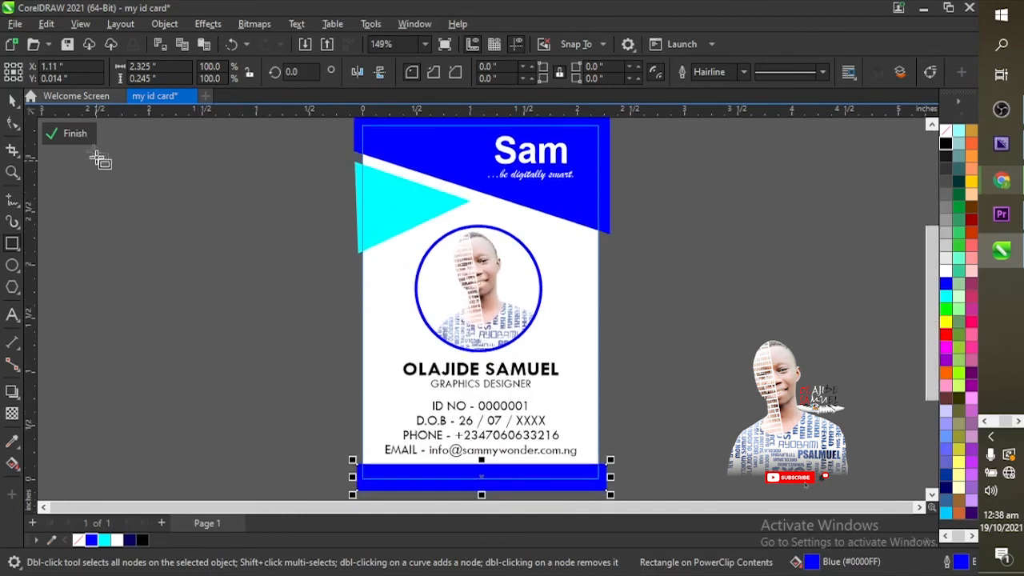
{"action": "left_click", "coordinate": [71, 133]}
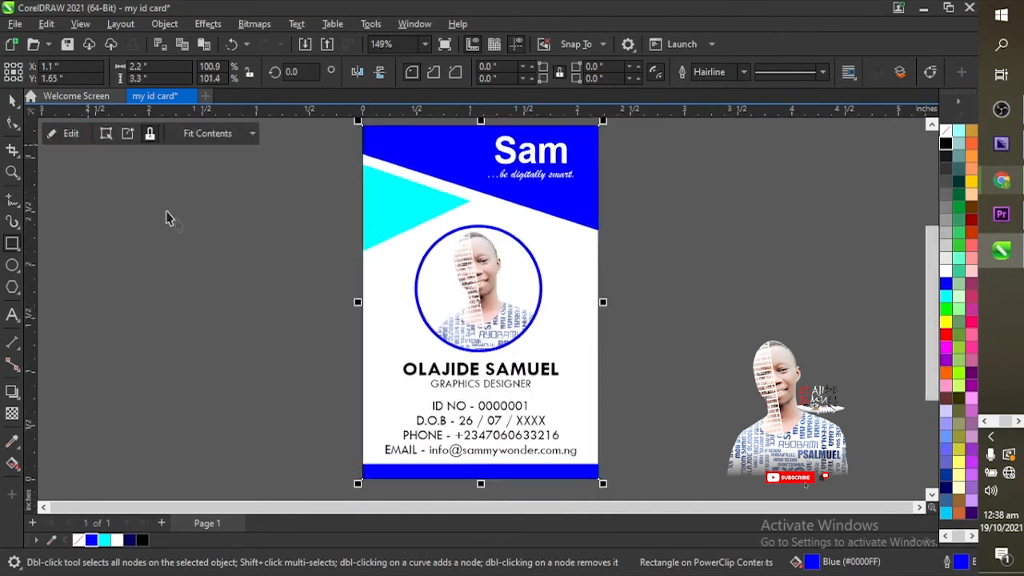
Step: Remove the outline from the card
{"action": "left_click", "coordinate": [263, 246]}
{"action": "left_click", "coordinate": [498, 183]}
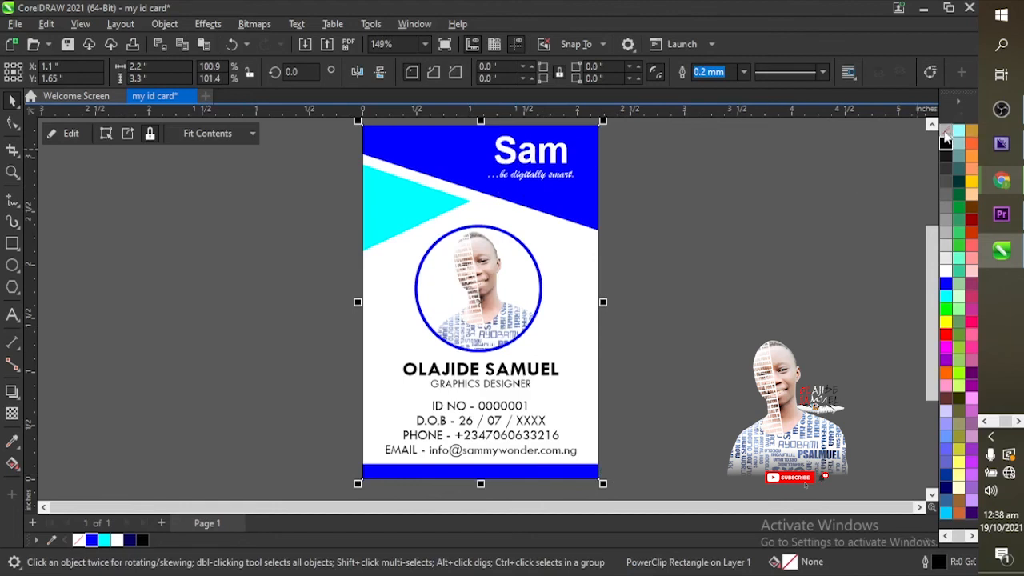
{"action": "right_click", "coordinate": [945, 137]}
{"action": "left_click", "coordinate": [939, 141]}
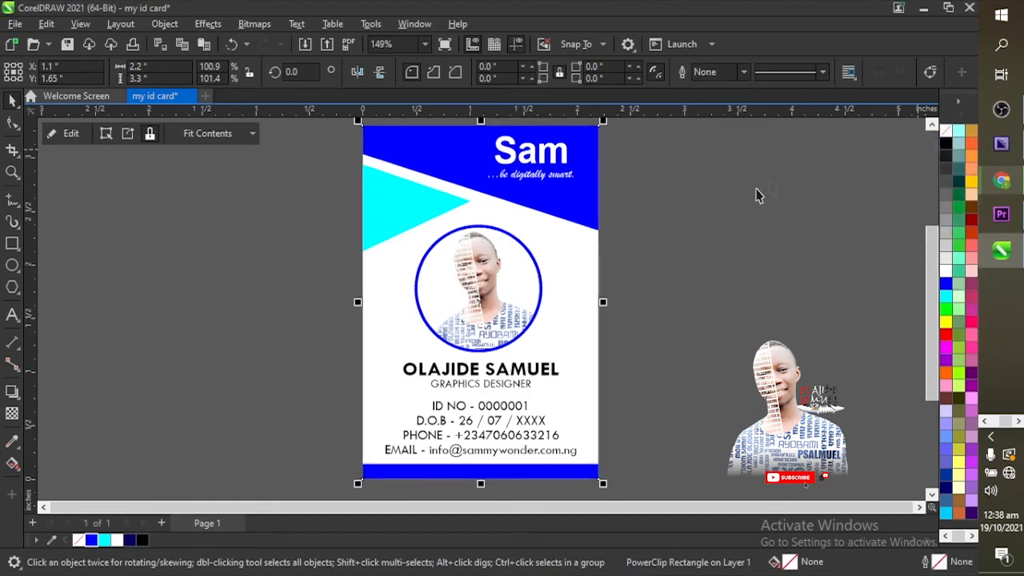
{"action": "left_click", "coordinate": [754, 192]}
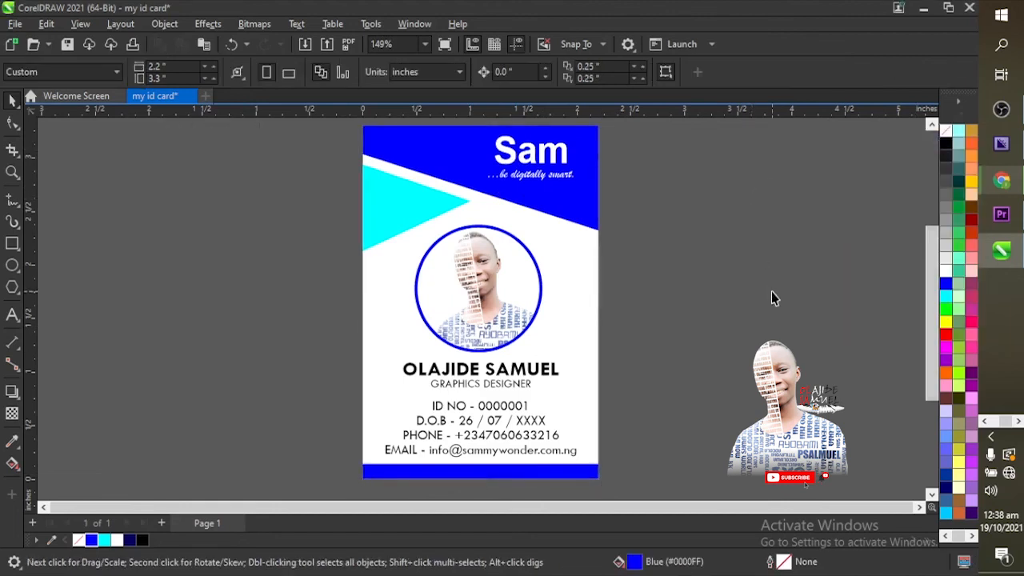
{"action": "left_click", "coordinate": [542, 264]}
Step: Add Page 2 and switch between the pages, ending on the blank Page 2
{"action": "left_click", "coordinate": [663, 313]}
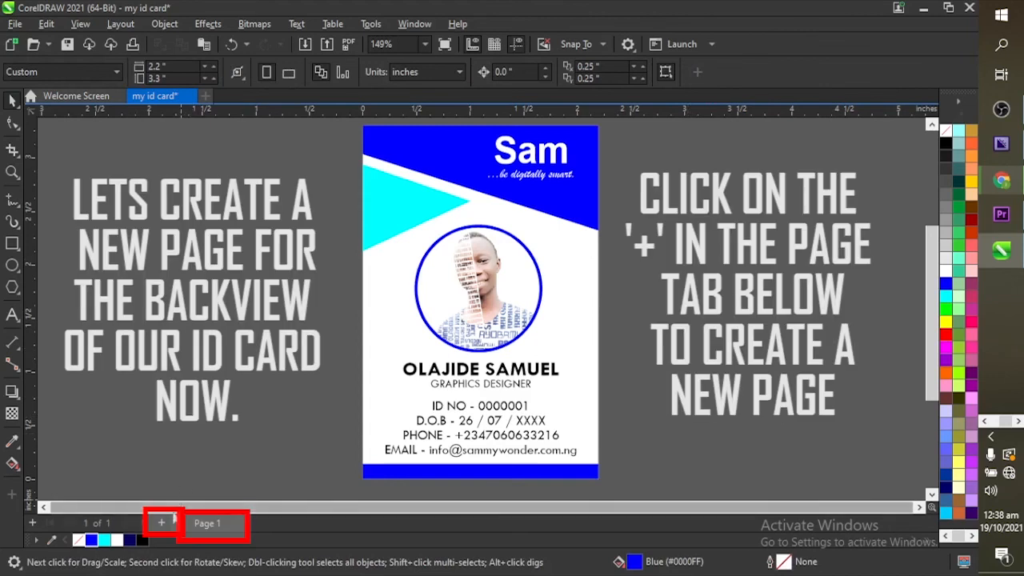
{"action": "left_click", "coordinate": [162, 523]}
{"action": "left_click", "coordinate": [192, 527]}
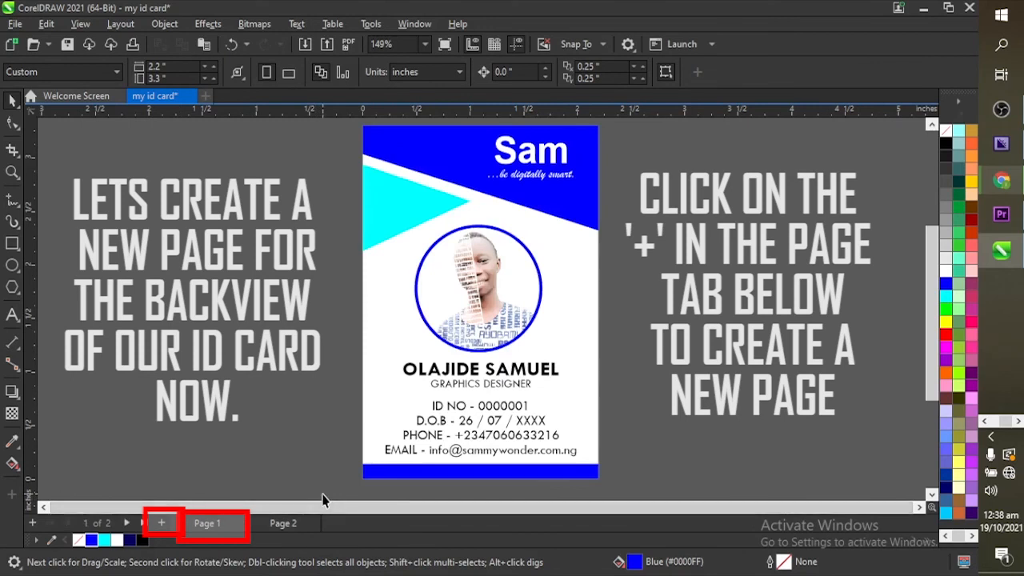
{"action": "left_click", "coordinate": [285, 522]}
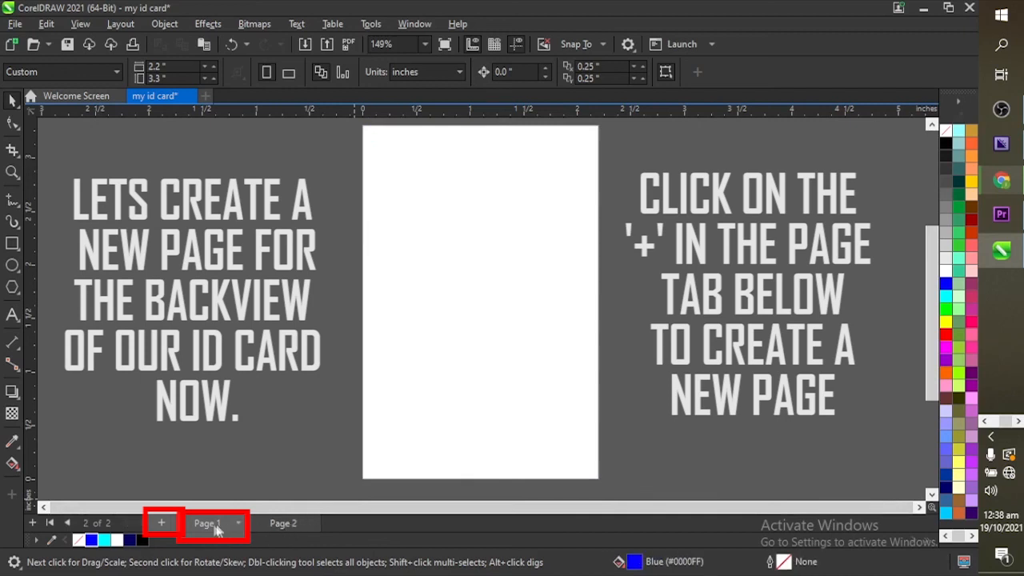
{"action": "left_click", "coordinate": [213, 529]}
{"action": "left_click", "coordinate": [275, 522]}
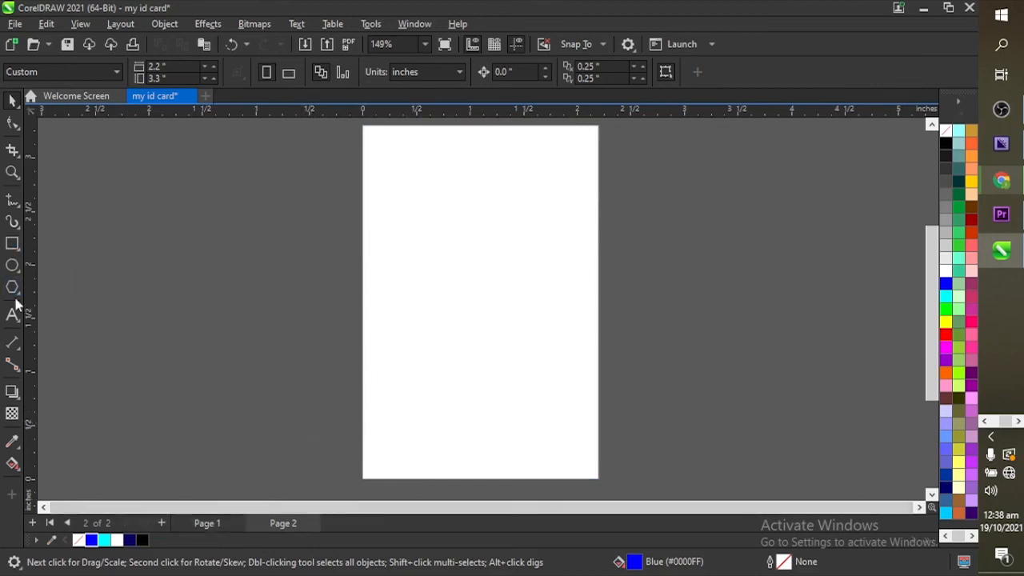
Step: Type the certification text starting 'This…' and move it off Page 2 to the left
{"action": "left_click", "coordinate": [12, 316]}
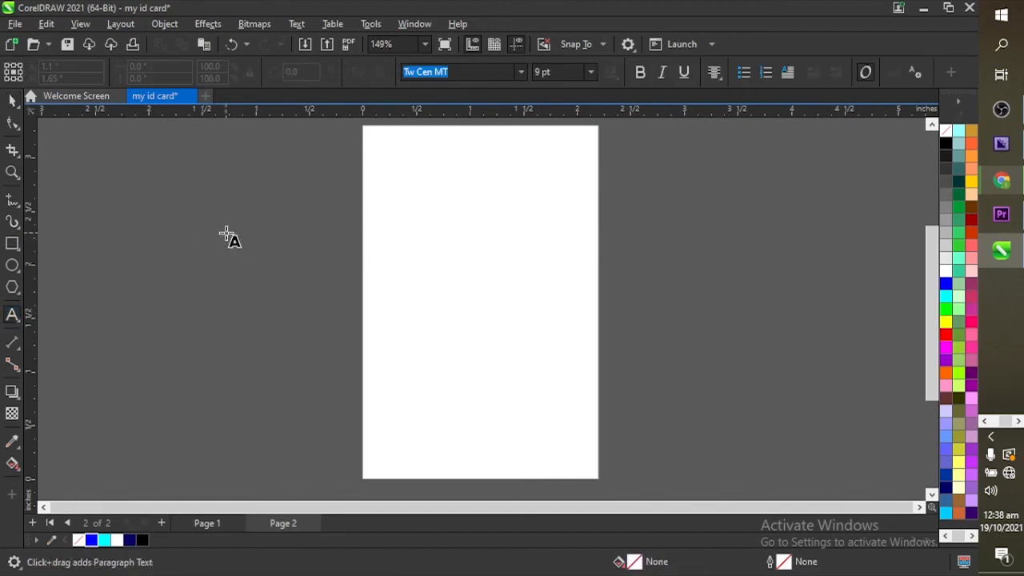
{"action": "left_click", "coordinate": [389, 173]}
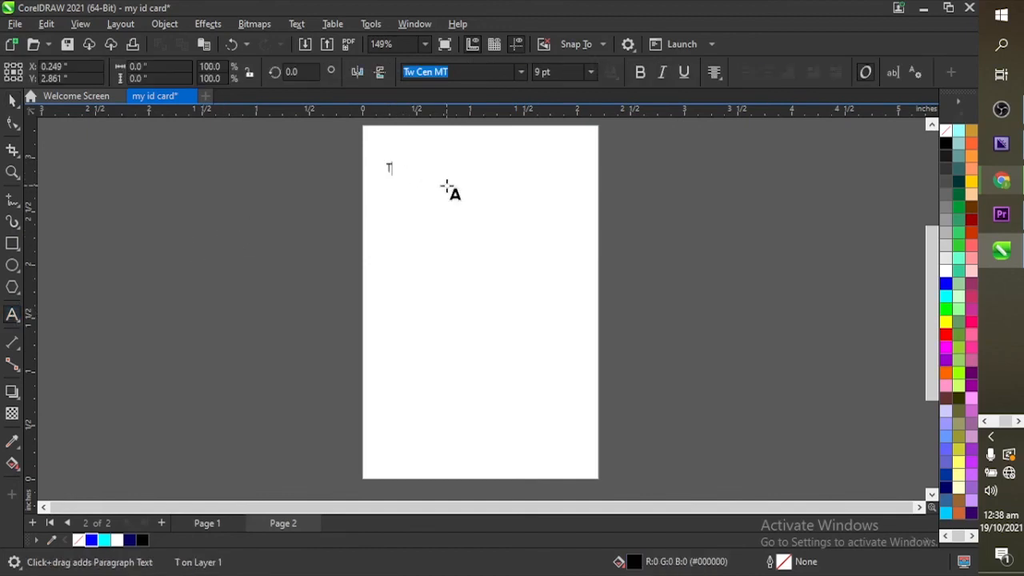
{"action": "type", "text": "This is to certify that the person"}
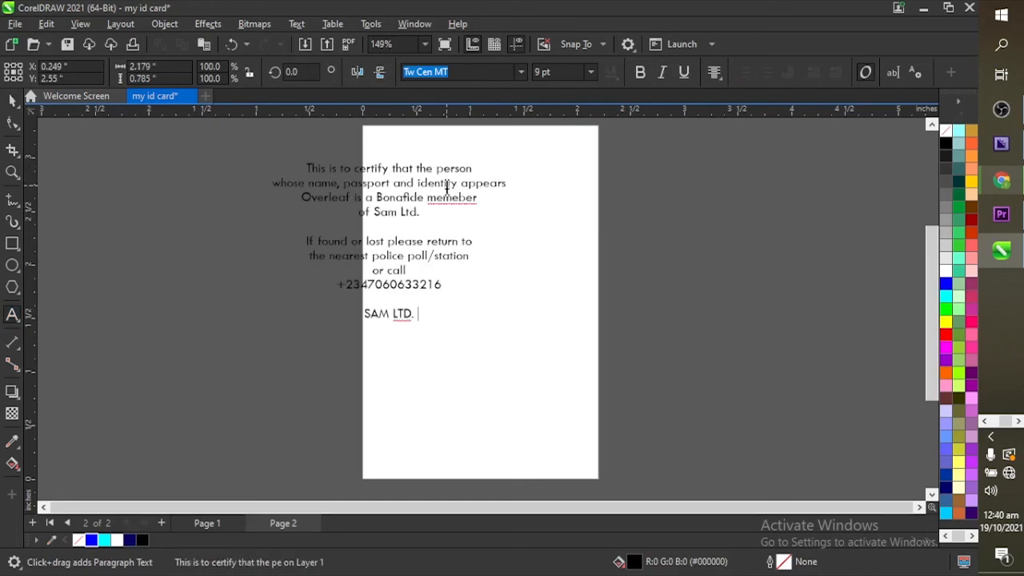
{"action": "key", "text": "ctrl+space"}
{"action": "left_click_drag", "start_coordinate": [439, 173], "coordinate": [254, 205]}
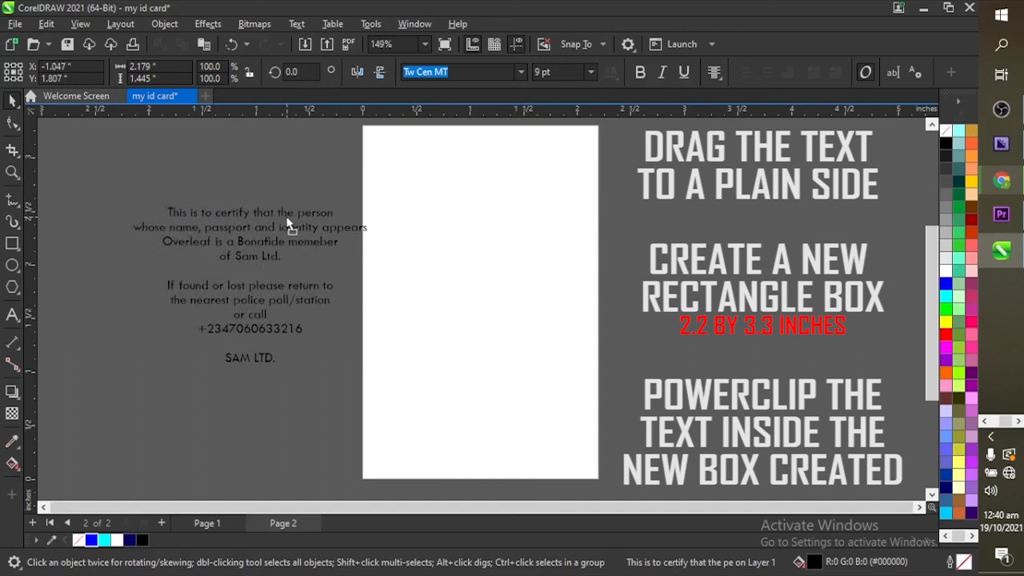
Step: Draw a 2.2 x 3.3 inch unfilled rectangle centred on Page 2
{"action": "left_click", "coordinate": [260, 168]}
{"action": "left_click", "coordinate": [12, 244]}
{"action": "left_click_drag", "start_coordinate": [367, 128], "coordinate": [600, 476]}
{"action": "left_click", "coordinate": [160, 66]}
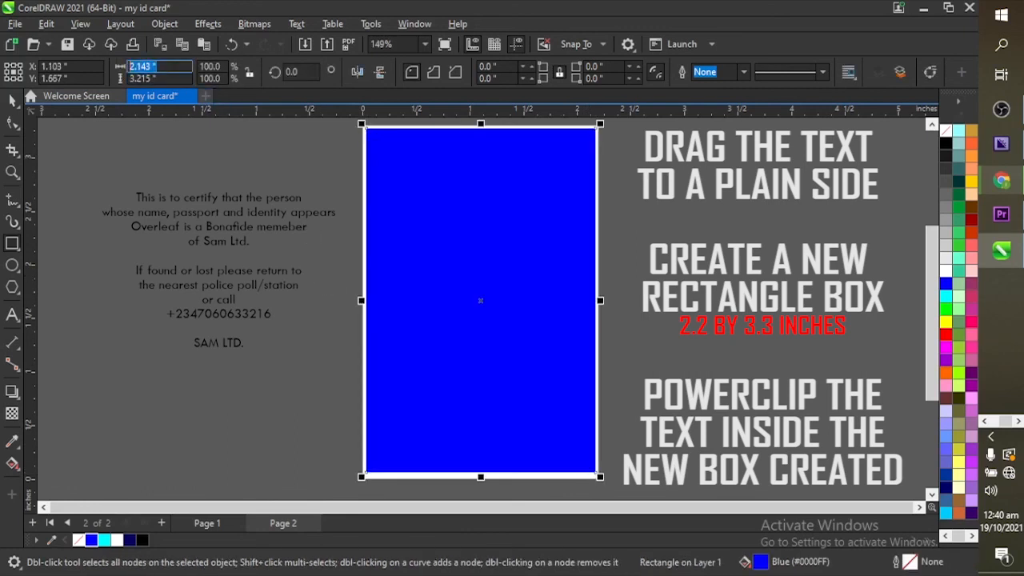
{"action": "type", "text": "2.2"}
{"action": "key", "text": "Tab"}
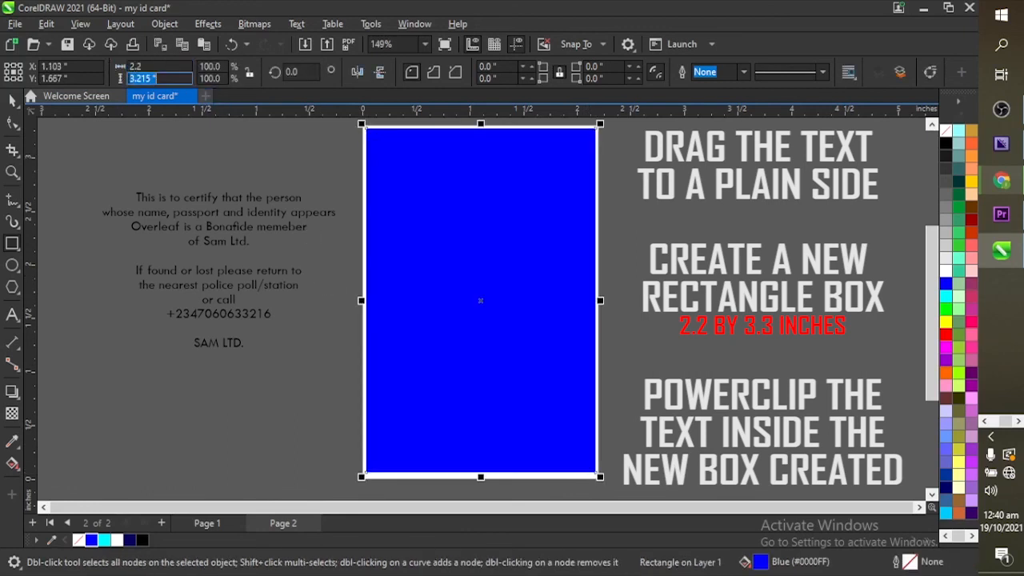
{"action": "type", "text": "3.3"}
{"action": "key", "text": "Return"}
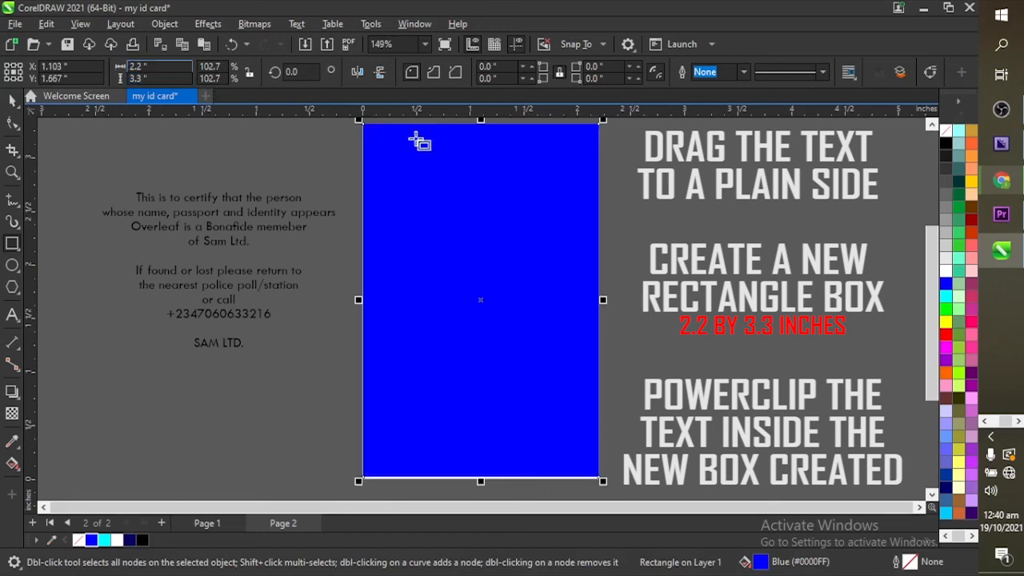
{"action": "left_click", "coordinate": [945, 132]}
{"action": "key", "text": "p"}
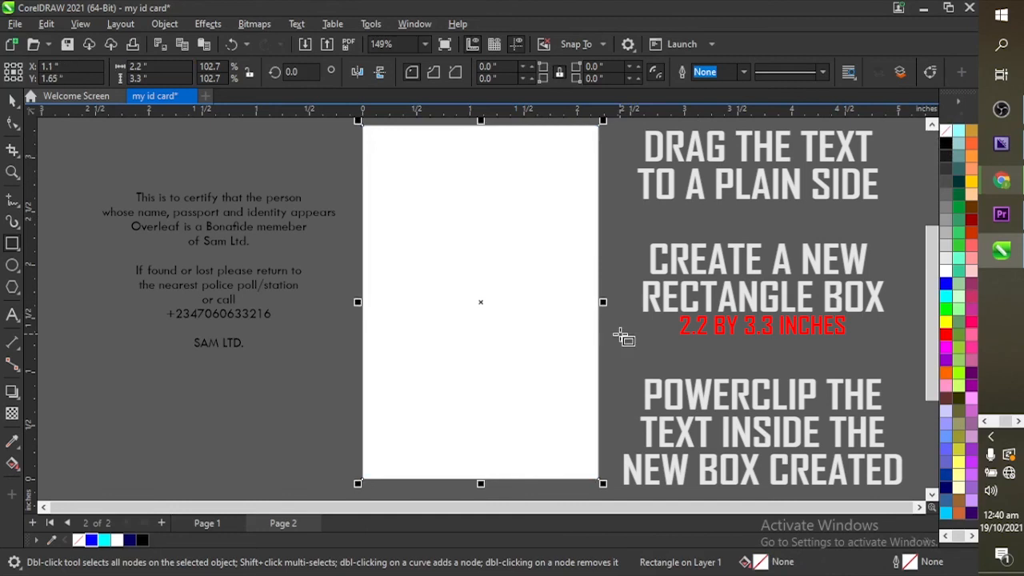
{"action": "left_click", "coordinate": [14, 102]}
Step: Clip the certification text inside the rectangle and nudge it into position
{"action": "left_click", "coordinate": [236, 235]}
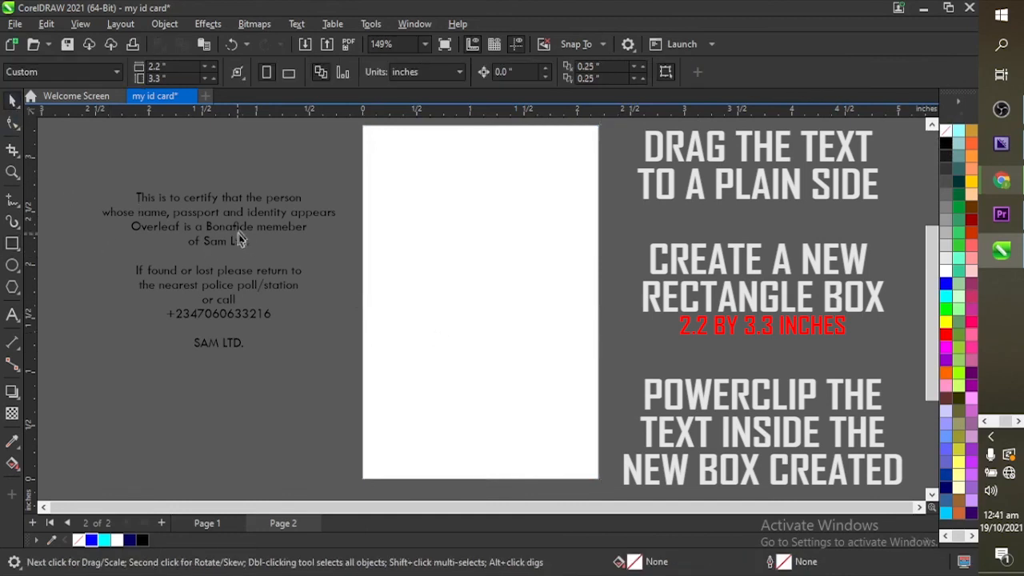
{"action": "left_click", "coordinate": [243, 231]}
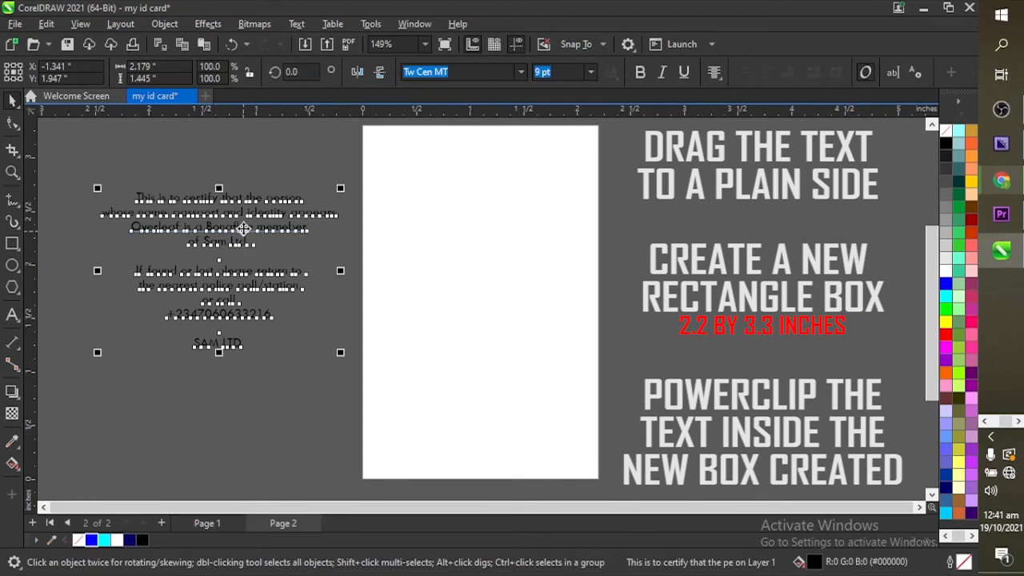
{"action": "left_click_drag", "start_coordinate": [242, 229], "coordinate": [522, 230]}
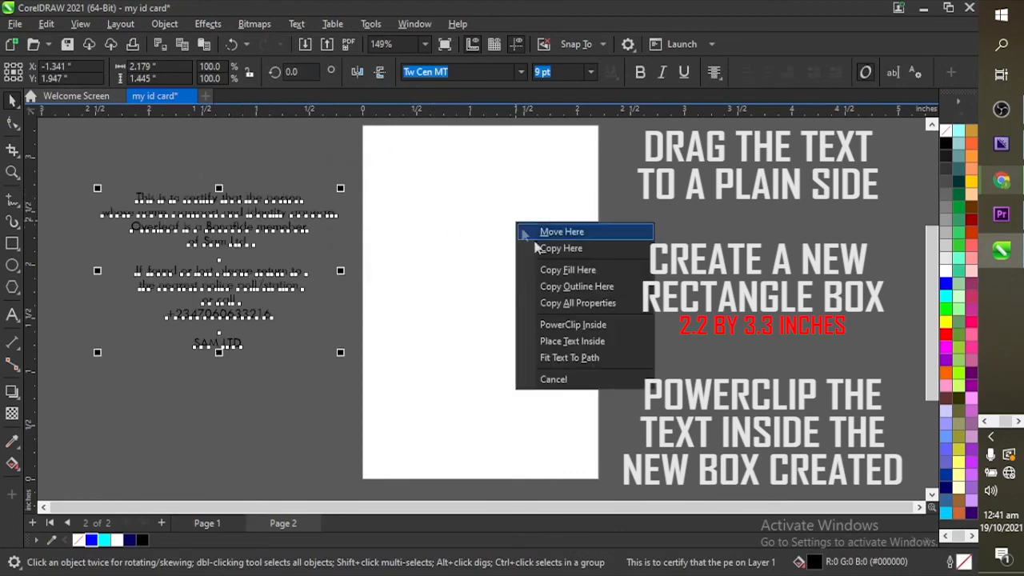
{"action": "left_click", "coordinate": [579, 326]}
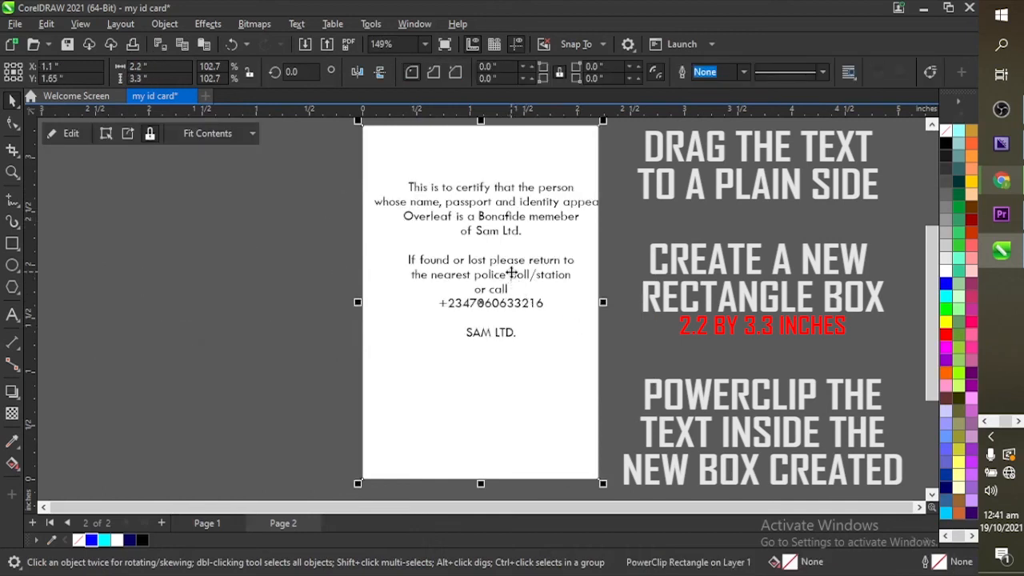
{"action": "right_click", "coordinate": [511, 272]}
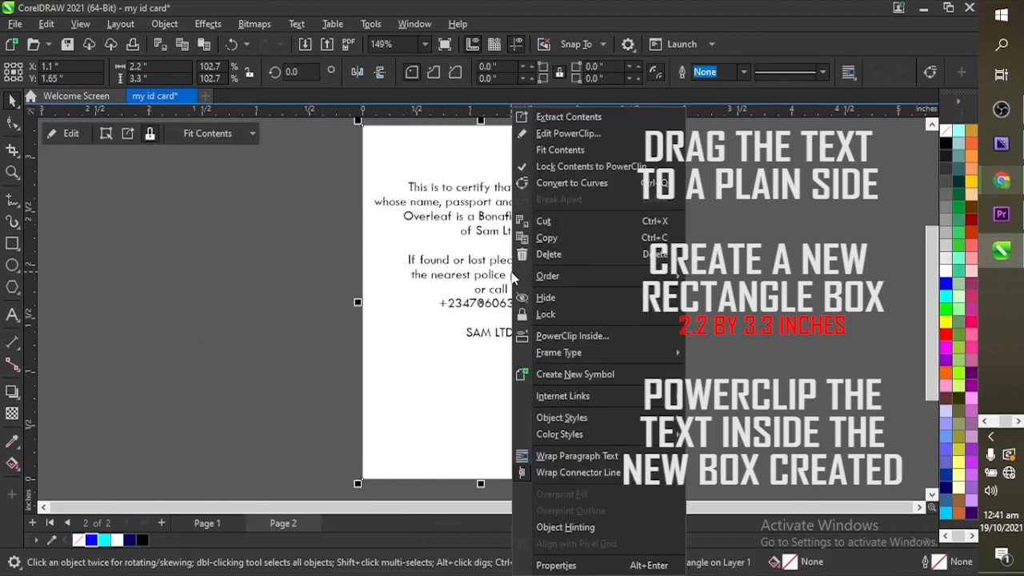
{"action": "left_click", "coordinate": [560, 135]}
{"action": "mouse_move", "coordinate": [516, 218]}
{"action": "left_mouse_down"}
{"action": "mouse_move", "coordinate": [501, 209]}
{"action": "mouse_move", "coordinate": [509, 217]}
{"action": "left_mouse_up"}
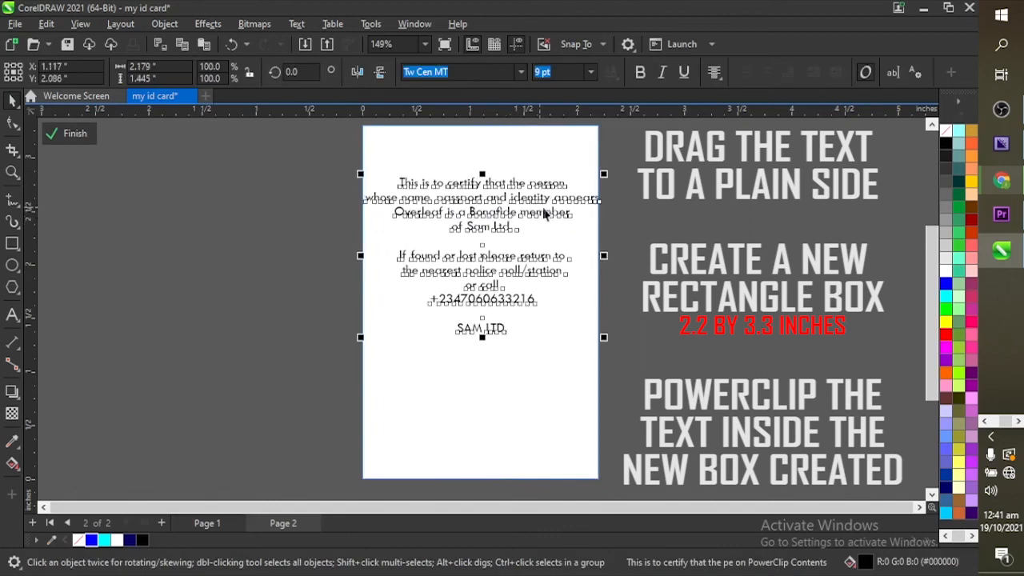
Step: Move 'appears' onto its own line and raise the certification text higher
{"action": "double_click", "coordinate": [555, 198]}
{"action": "key", "text": "Return"}
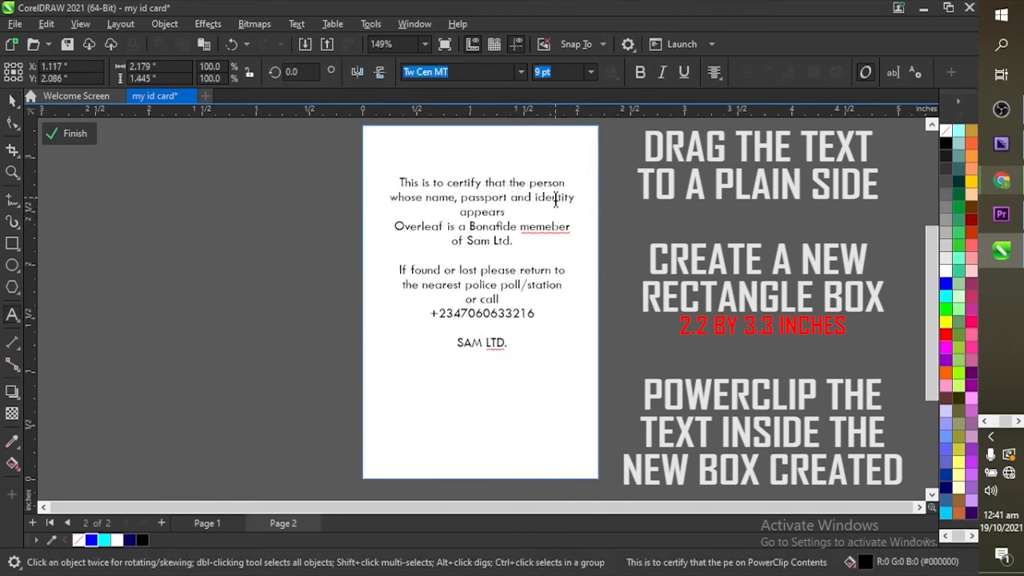
{"action": "key", "text": "Escape"}
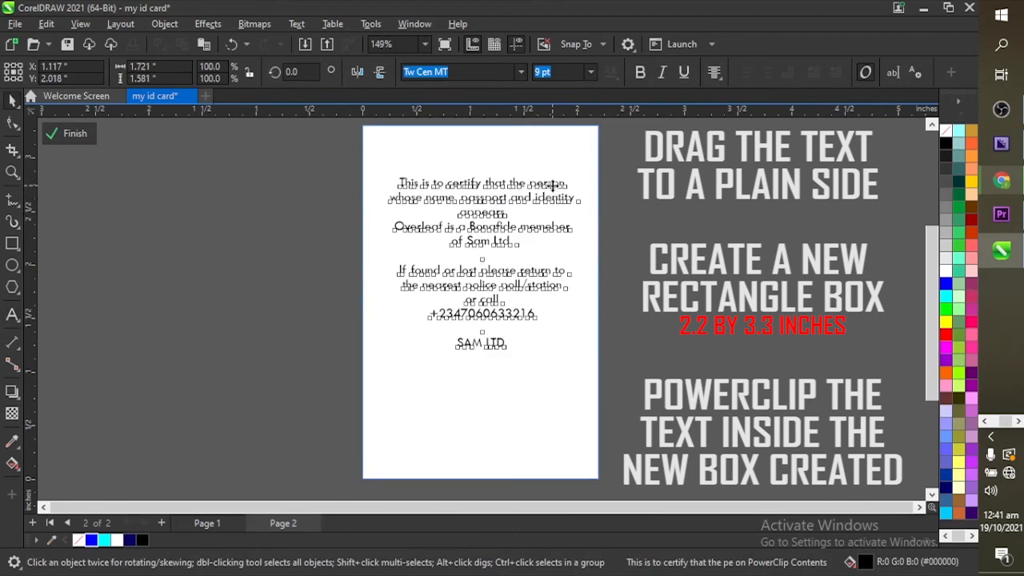
{"action": "left_click_drag", "start_coordinate": [552, 186], "coordinate": [548, 170]}
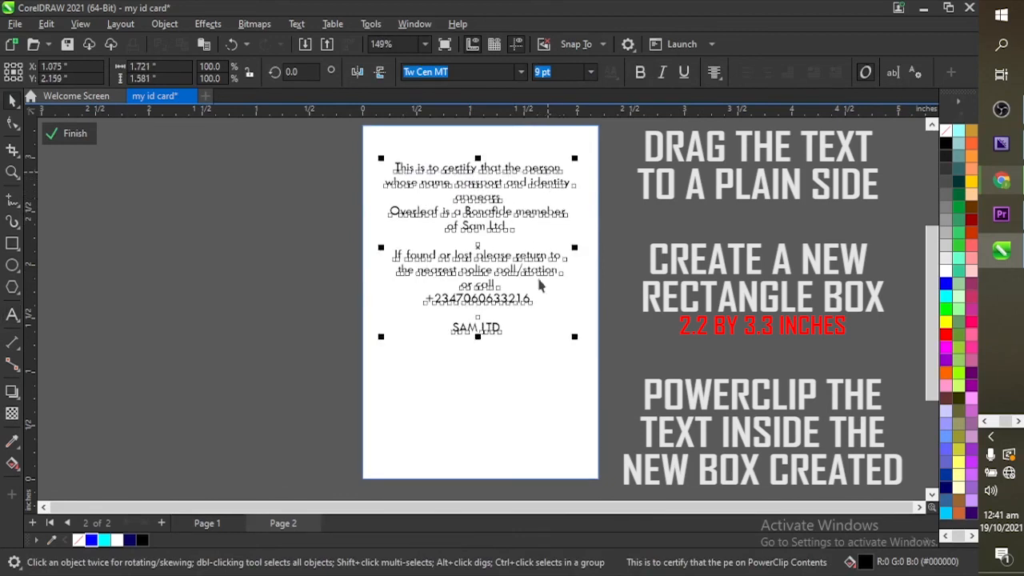
Step: Set SAM LTD. to 36 pt and draw a rectangle at the page's lower left
{"action": "double_click", "coordinate": [509, 331]}
{"action": "left_click_drag", "start_coordinate": [509, 331], "coordinate": [451, 329]}
{"action": "left_click", "coordinate": [590, 72]}
{"action": "left_click", "coordinate": [547, 256]}
{"action": "key", "text": "Escape"}
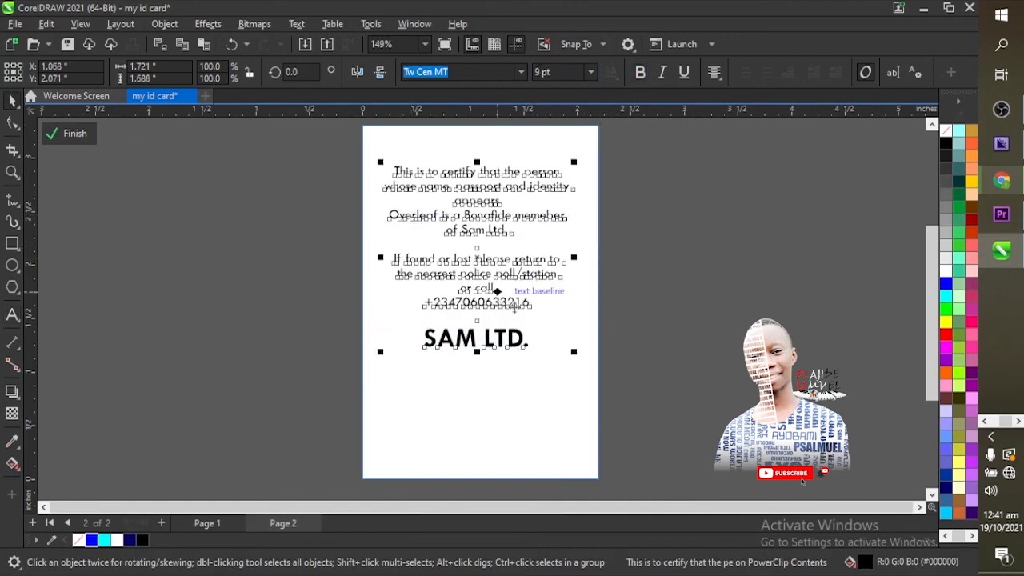
{"action": "key", "text": "Escape"}
{"action": "left_click", "coordinate": [12, 242]}
{"action": "left_click_drag", "start_coordinate": [347, 390], "coordinate": [496, 479]}
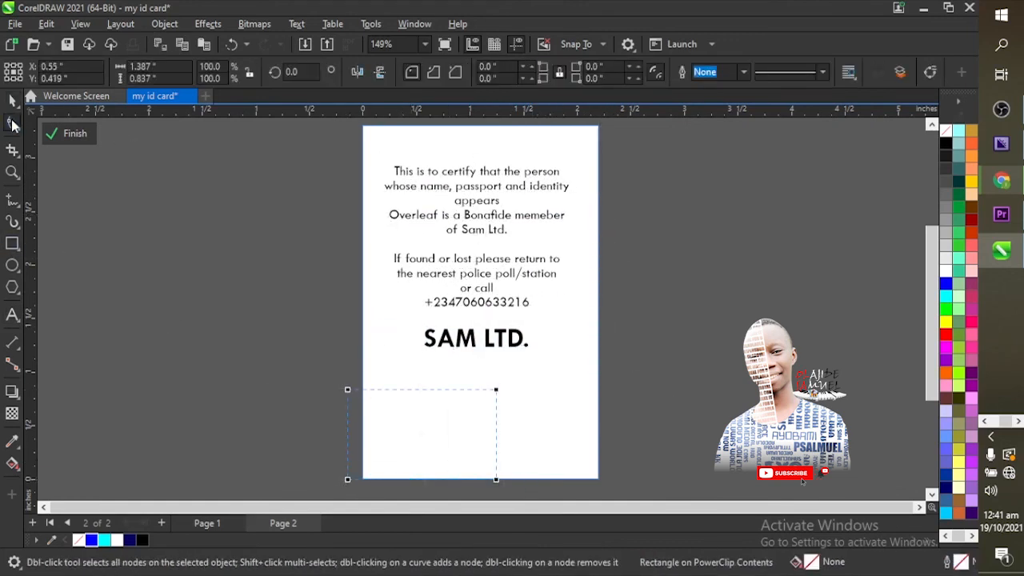
Step: Convert the lower-left rectangle into a triangle, stretch it wider and fill it blue
{"action": "right_click", "coordinate": [448, 431]}
{"action": "left_click", "coordinate": [506, 42]}
{"action": "double_click", "coordinate": [496, 390]}
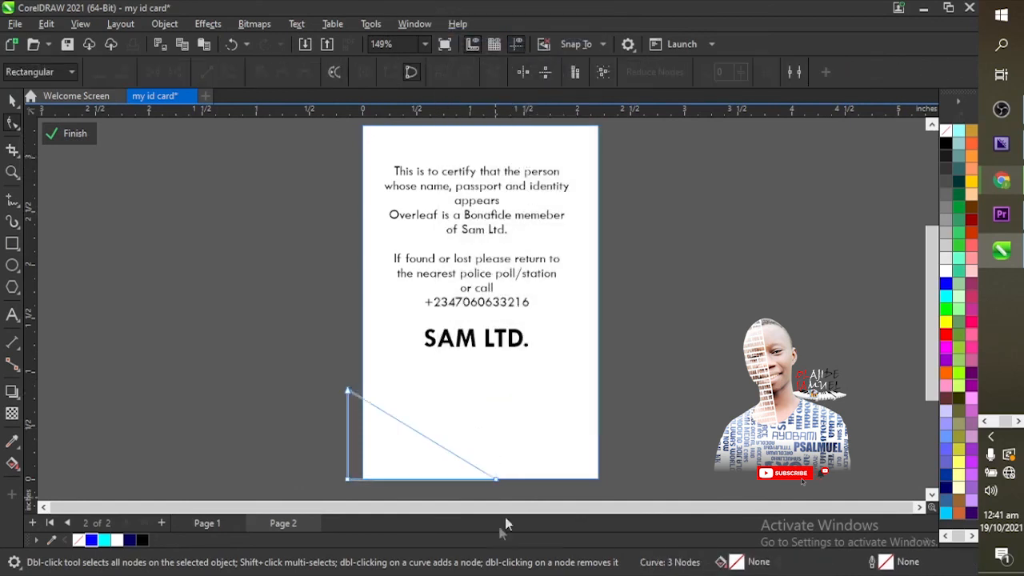
{"action": "key", "text": "space"}
{"action": "left_click_drag", "start_coordinate": [501, 434], "coordinate": [565, 450]}
{"action": "left_click", "coordinate": [91, 540]}
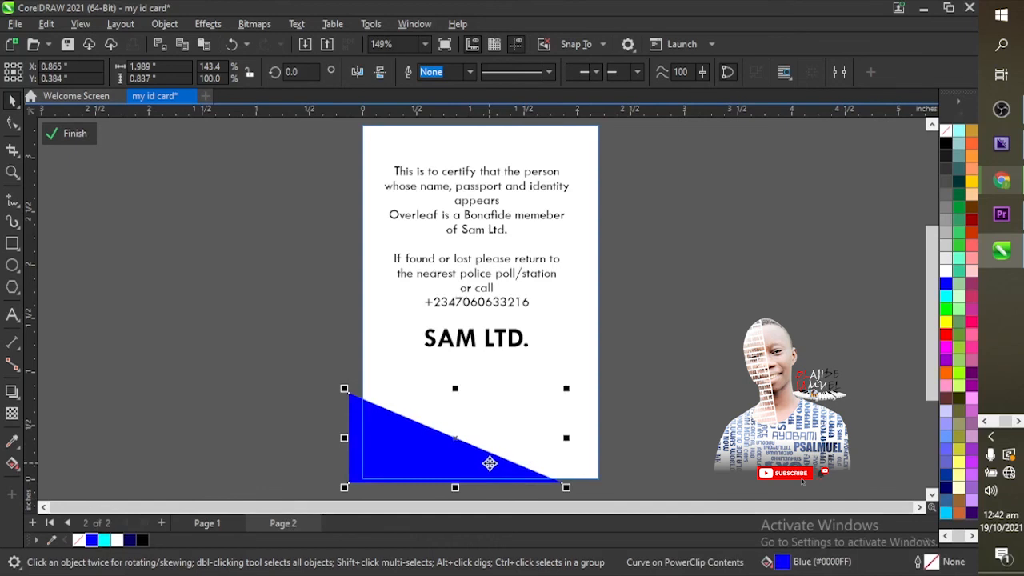
Step: Draw a second rectangle at the lower right and cut it down to an opposing triangle
{"action": "left_click", "coordinate": [12, 243]}
{"action": "left_click_drag", "start_coordinate": [621, 389], "coordinate": [475, 483]}
{"action": "left_click", "coordinate": [12, 123]}
{"action": "right_click", "coordinate": [537, 399]}
{"action": "left_click", "coordinate": [575, 181]}
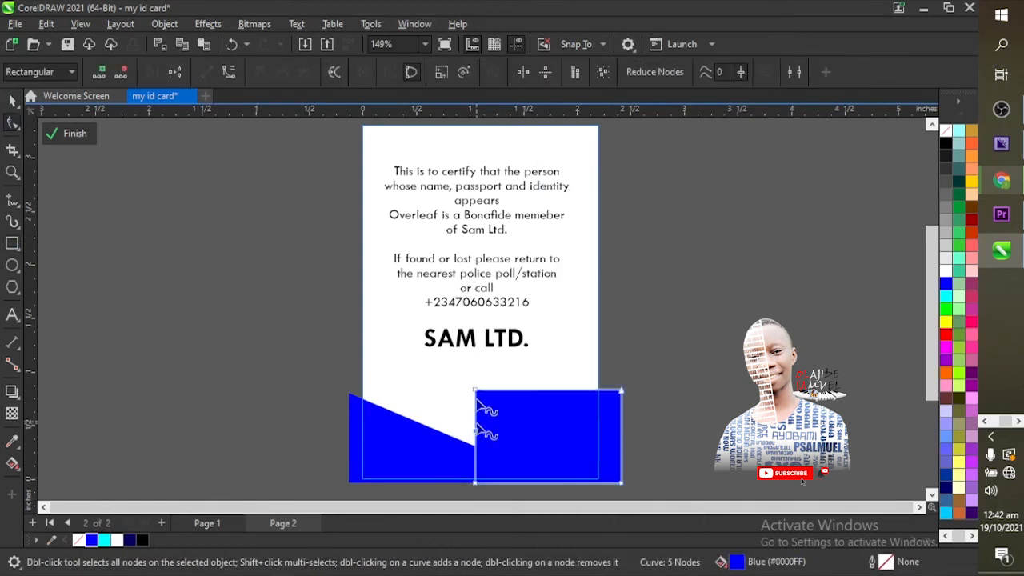
{"action": "double_click", "coordinate": [475, 390]}
{"action": "double_click", "coordinate": [475, 482]}
{"action": "key", "text": "space"}
{"action": "left_click_drag", "start_coordinate": [606, 440], "coordinate": [600, 447]}
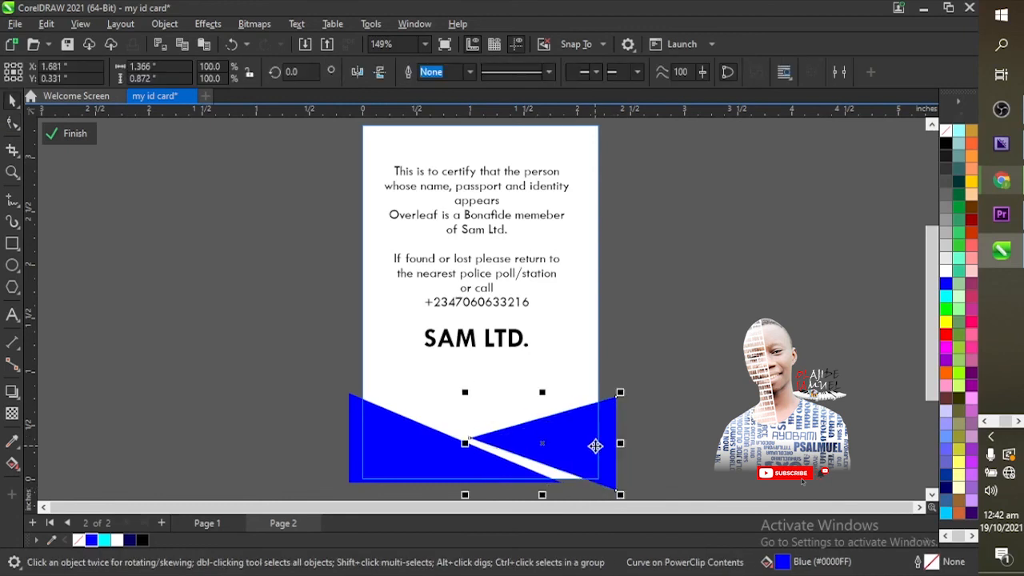
Step: Raise the second triangle's left point, colour it cyan, and start a text label beside the page
{"action": "key", "text": "F10"}
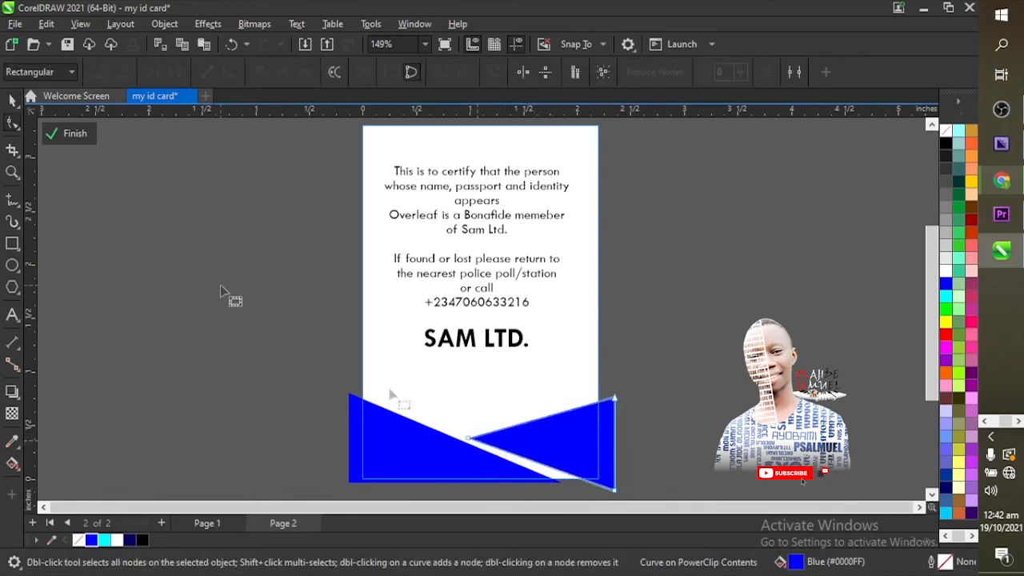
{"action": "left_click_drag", "start_coordinate": [468, 437], "coordinate": [471, 431]}
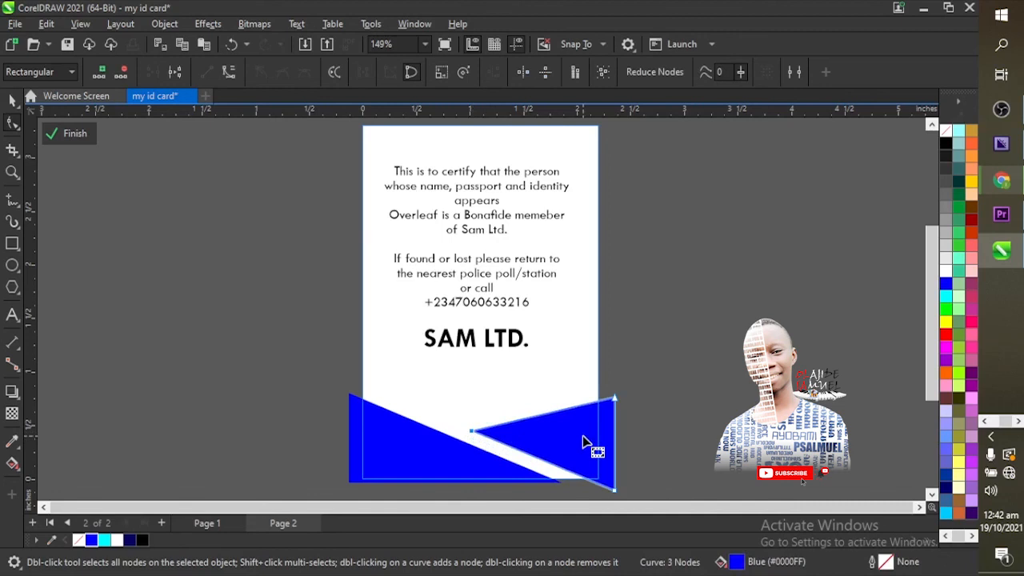
{"action": "key", "text": "space"}
{"action": "left_click", "coordinate": [104, 540]}
{"action": "left_click", "coordinate": [219, 413]}
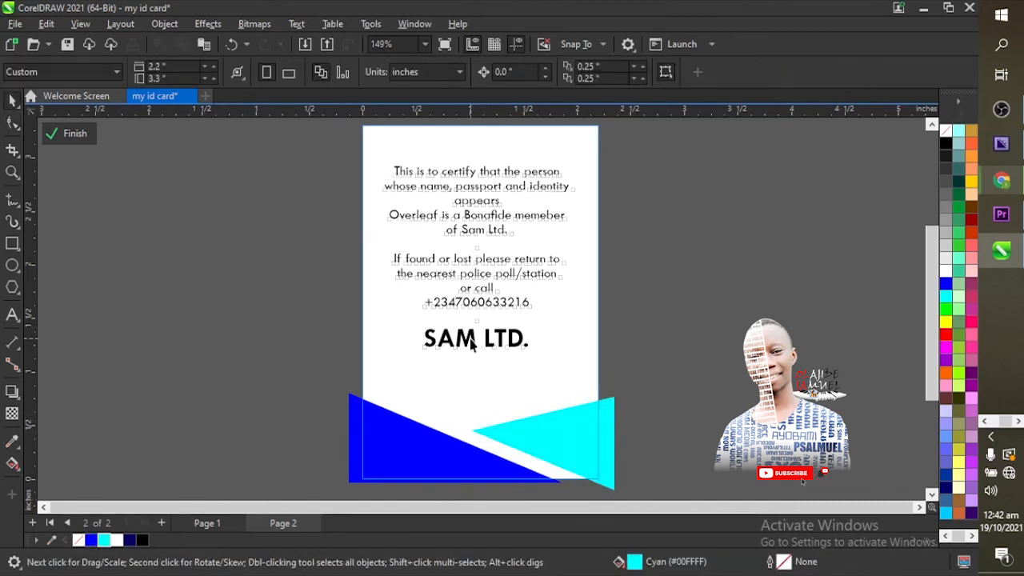
{"action": "key", "text": "F8"}
{"action": "left_click", "coordinate": [176, 356]}
Step: Type 'Signature' in Brush Script MT, shrink it and move it to the card bottom
{"action": "type", "text": "Signature"}
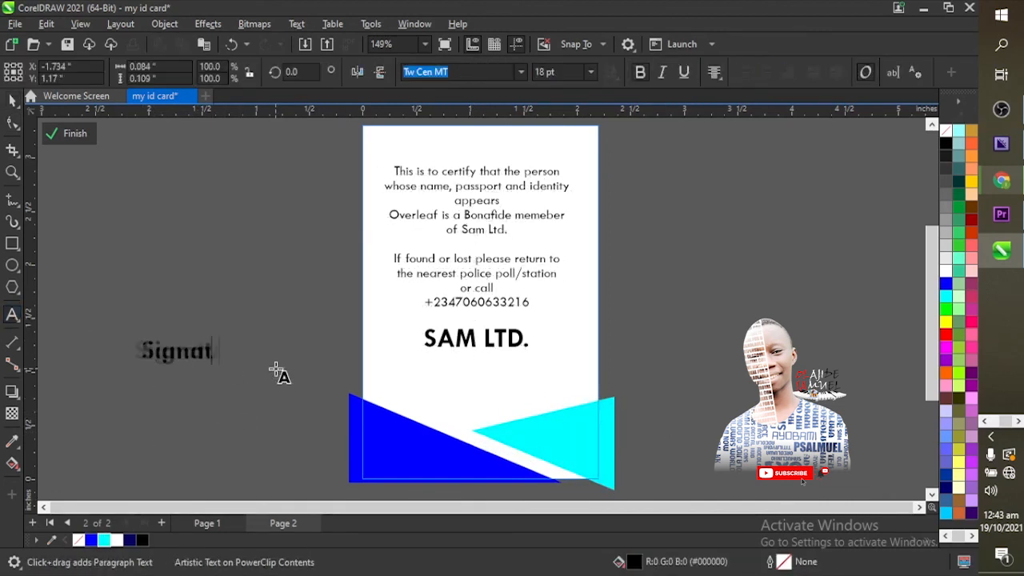
{"action": "key", "text": "Escape"}
{"action": "left_click", "coordinate": [520, 72]}
{"action": "left_click", "coordinate": [500, 137]}
{"action": "left_click_drag", "start_coordinate": [223, 341], "coordinate": [183, 351]}
{"action": "left_click_drag", "start_coordinate": [163, 362], "coordinate": [481, 416]}
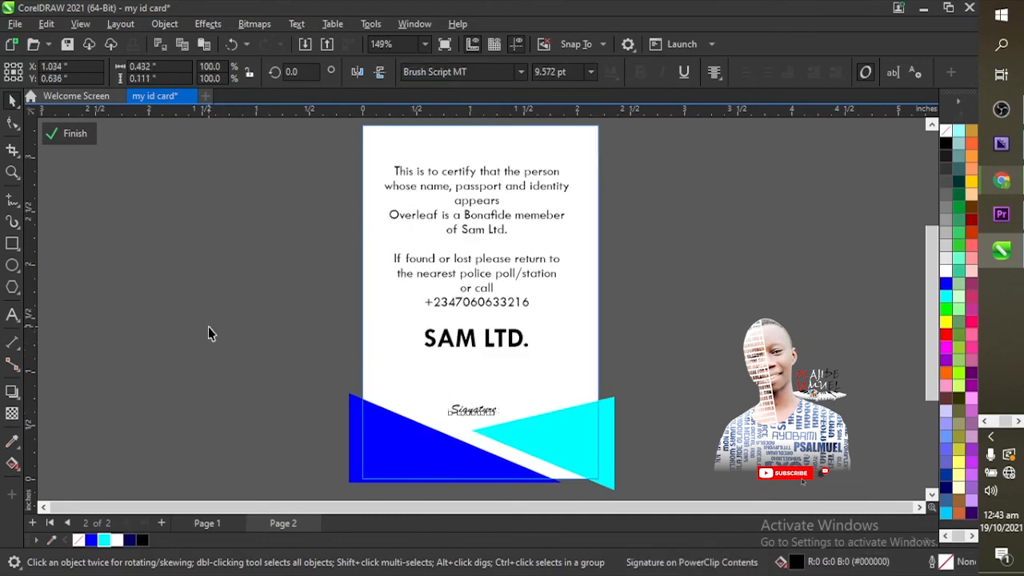
{"action": "left_click", "coordinate": [207, 335]}
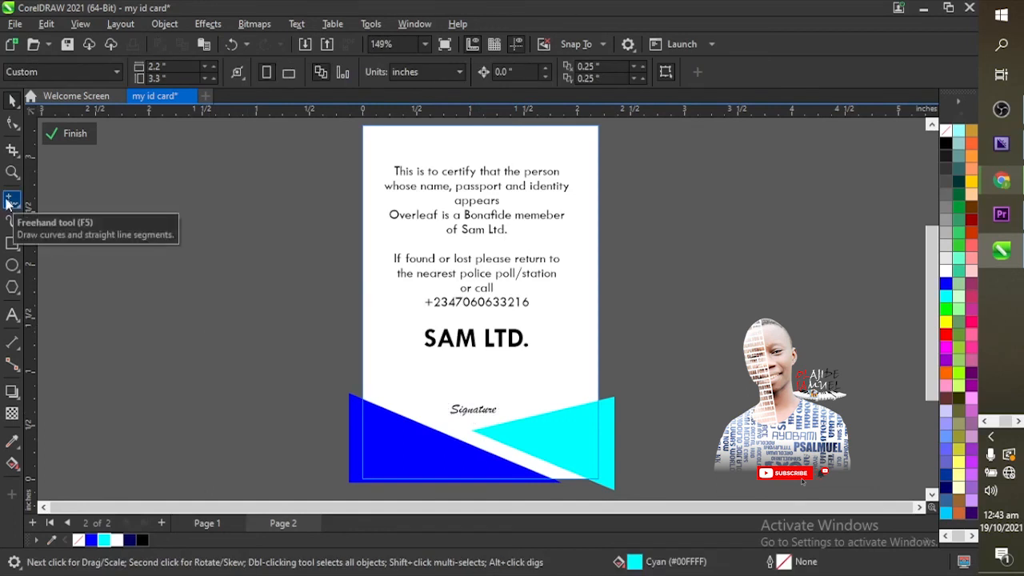
Step: Draw a horizontal freehand line above the Signature caption
{"action": "left_click", "coordinate": [10, 201]}
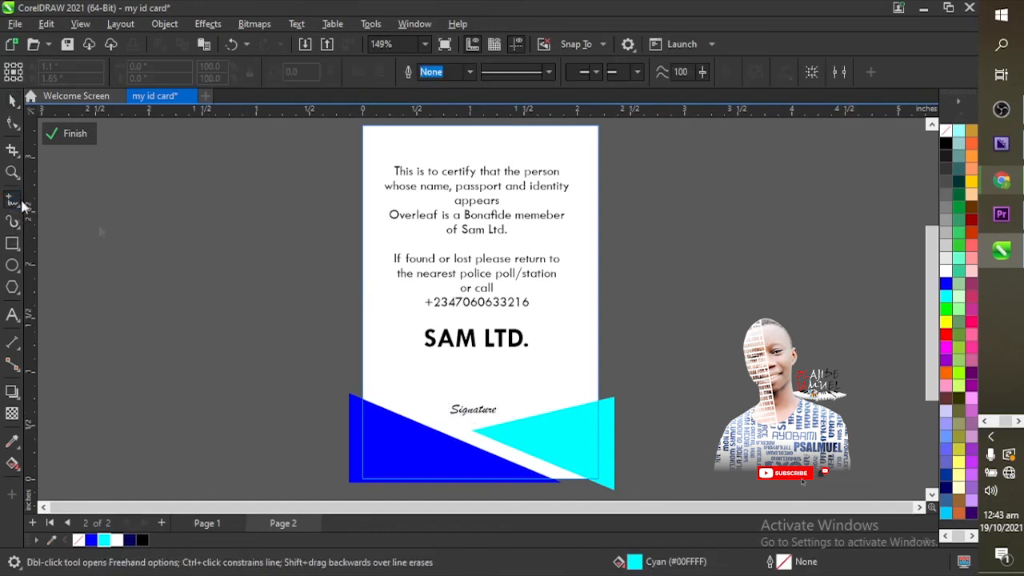
{"action": "left_click", "coordinate": [408, 397]}
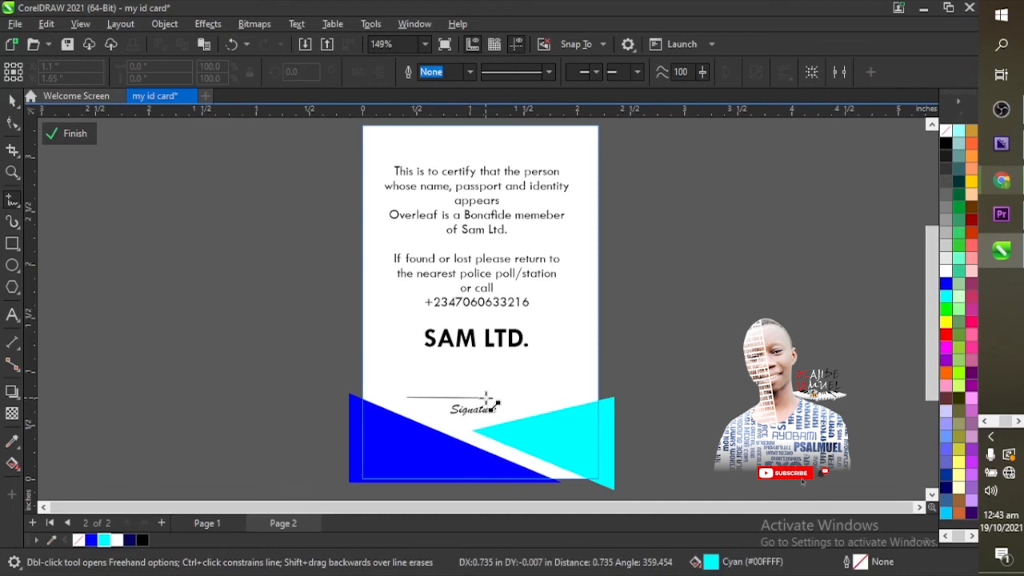
{"action": "left_click", "coordinate": [551, 397]}
{"action": "key", "text": "space"}
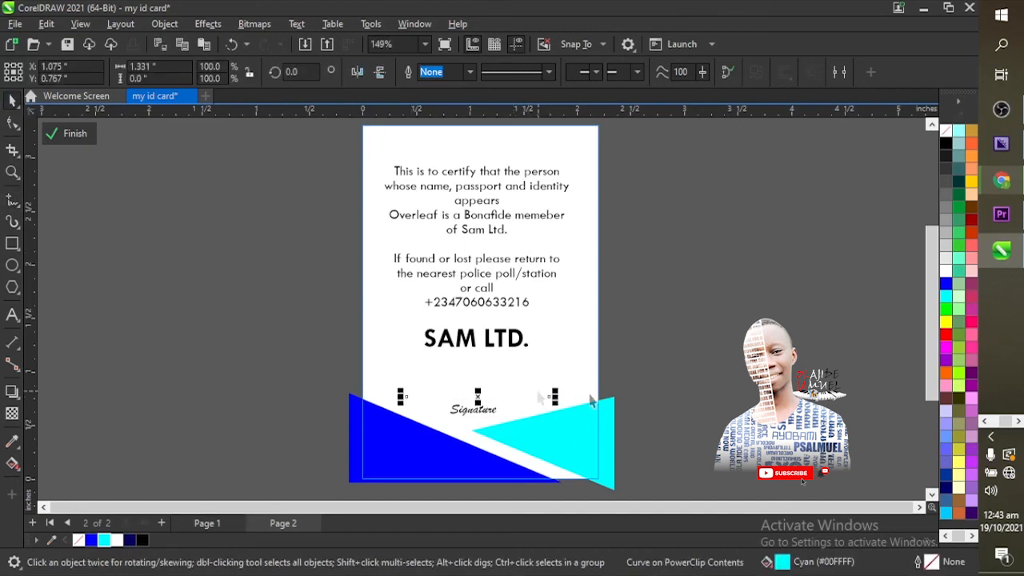
Step: Give the line a black 0.5 mm outline, behind fill and scaled with the object
{"action": "key", "text": "F12"}
{"action": "left_click", "coordinate": [417, 206]}
{"action": "left_click", "coordinate": [404, 258]}
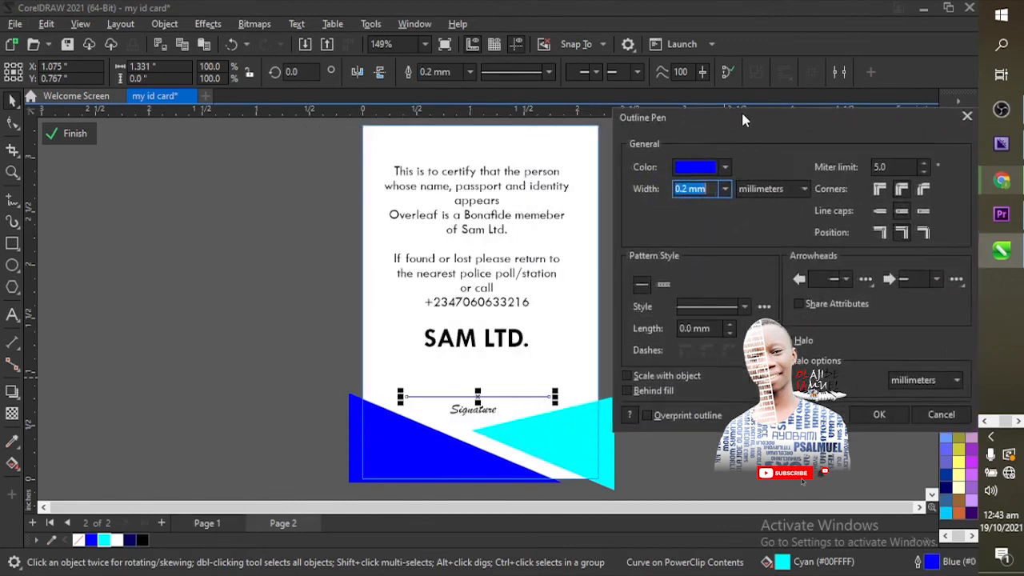
{"action": "left_click", "coordinate": [722, 165]}
{"action": "left_click", "coordinate": [693, 237]}
{"action": "left_click", "coordinate": [722, 186]}
{"action": "left_click", "coordinate": [694, 258]}
{"action": "left_click", "coordinate": [663, 388]}
{"action": "left_click", "coordinate": [664, 374]}
{"action": "left_click", "coordinate": [875, 412]}
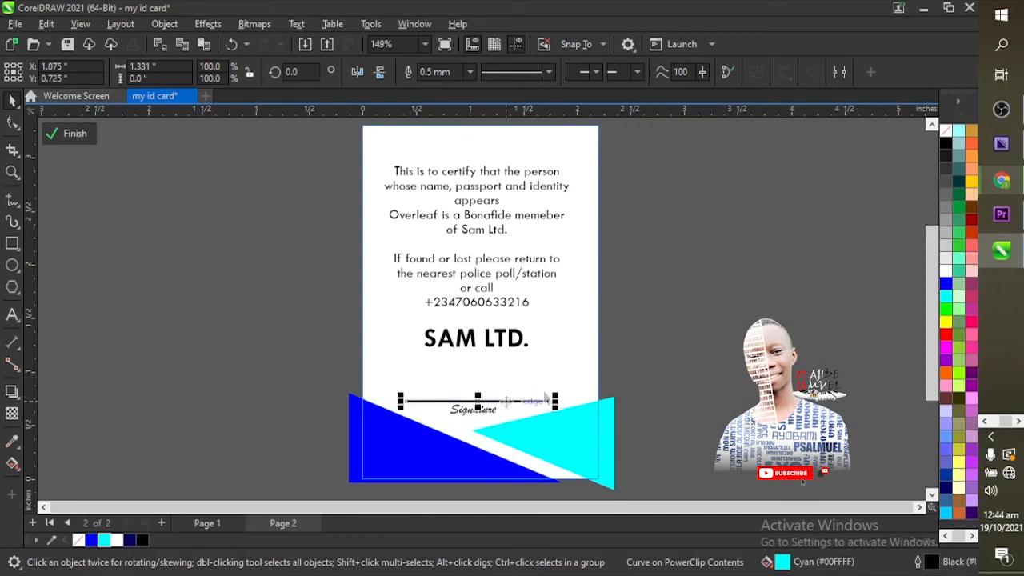
{"action": "left_click", "coordinate": [647, 388]}
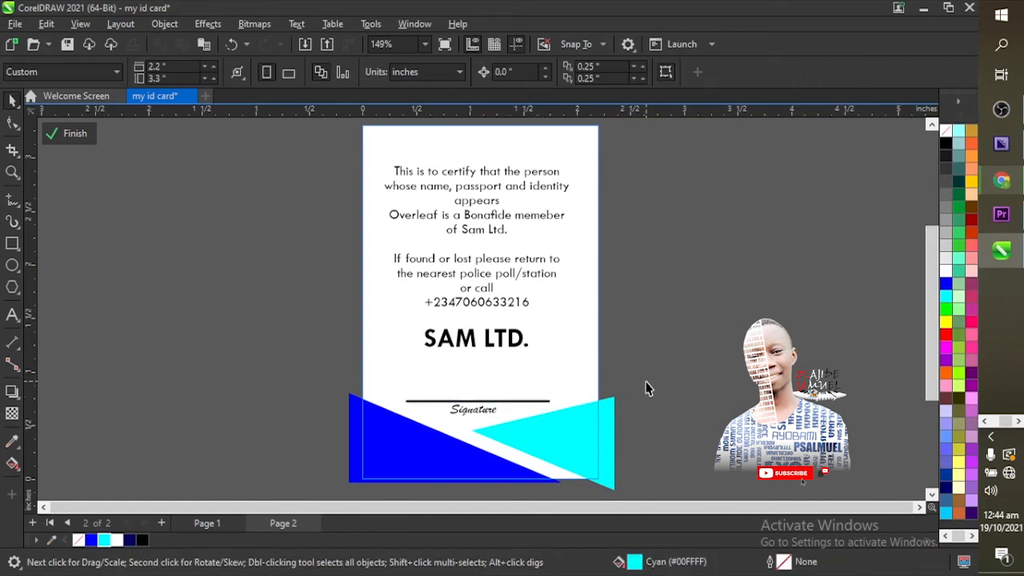
Step: Add the signer's handwritten name, enlarged and placed just above the signature line
{"action": "left_click", "coordinate": [12, 314]}
{"action": "left_click", "coordinate": [162, 311]}
{"action": "type", "text": "Samm"}
{"action": "key", "text": "ctrl+space"}
{"action": "left_click_drag", "start_coordinate": [195, 293], "coordinate": [494, 405]}
{"action": "left_click", "coordinate": [668, 332]}
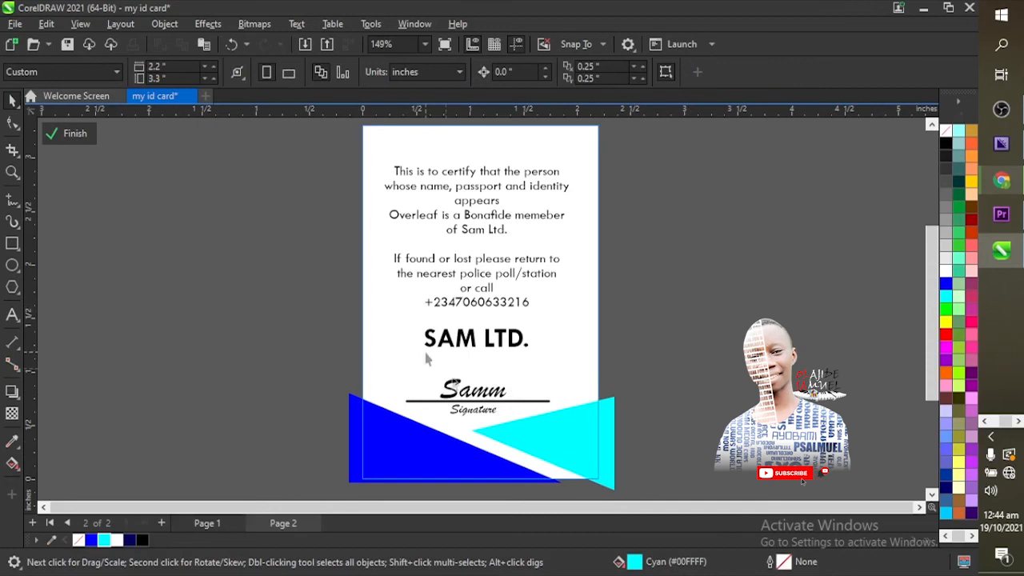
{"action": "left_click", "coordinate": [416, 467]}
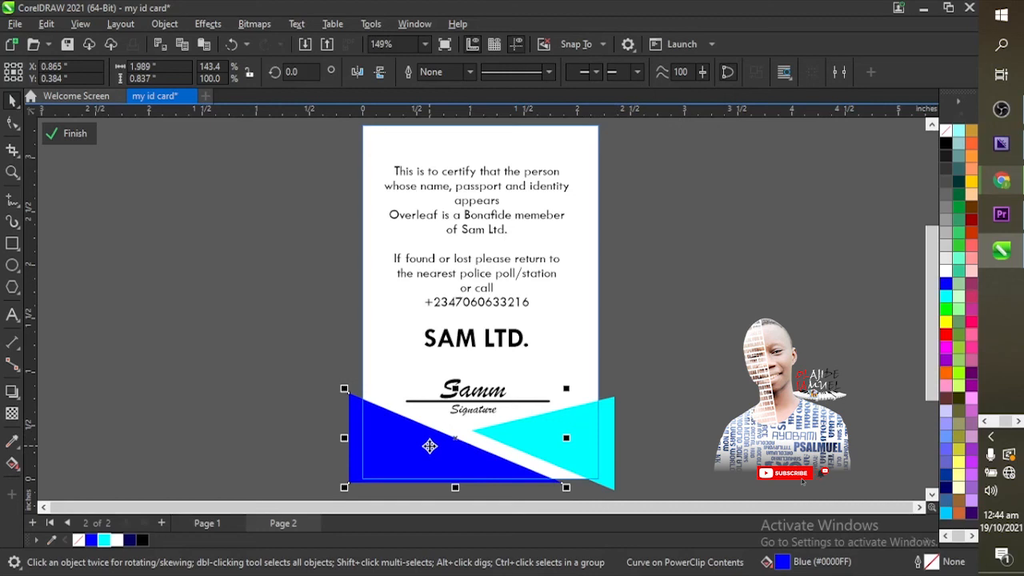
Step: Duplicate the blue triangle, flip it both ways, and place it at the card's top right
{"action": "key", "text": "ctrl+d"}
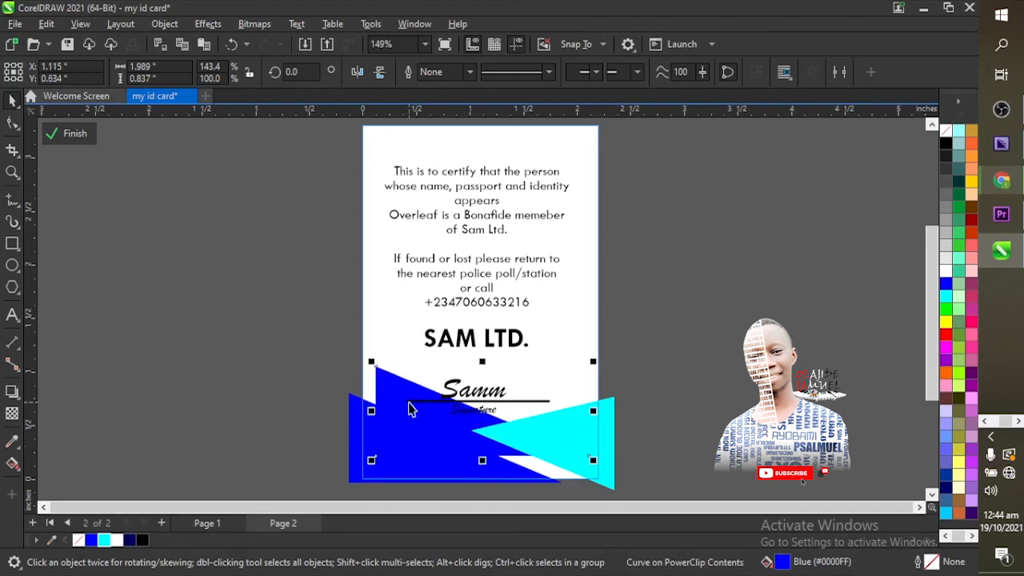
{"action": "left_click_drag", "start_coordinate": [402, 389], "coordinate": [210, 200]}
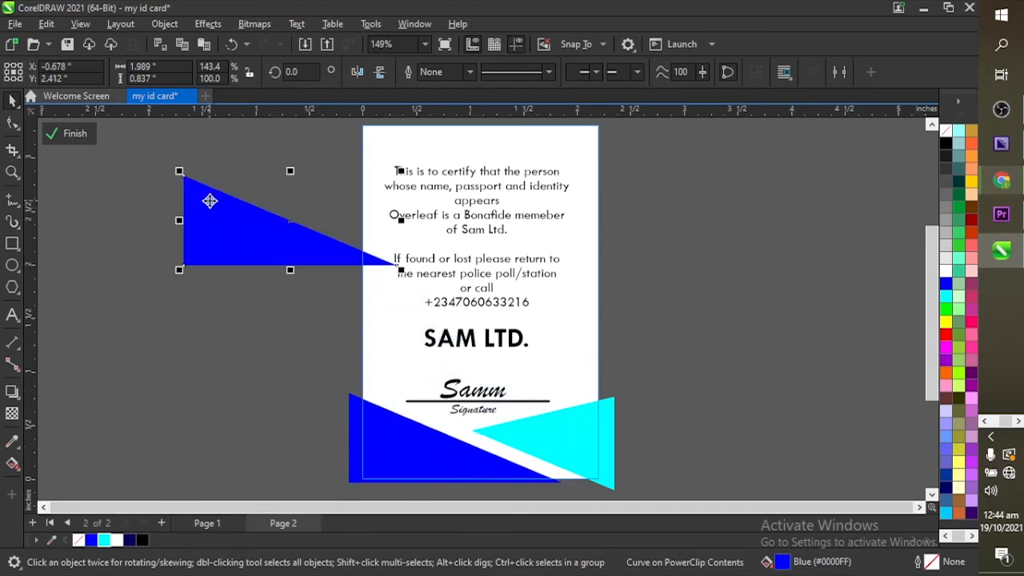
{"action": "left_click_drag", "start_coordinate": [285, 234], "coordinate": [333, 187]}
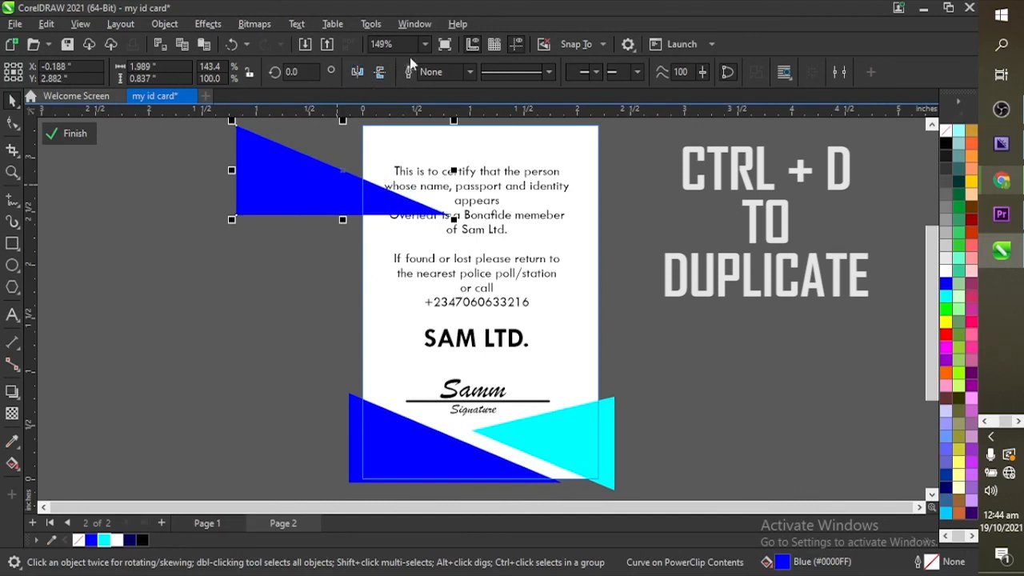
{"action": "left_click", "coordinate": [358, 72]}
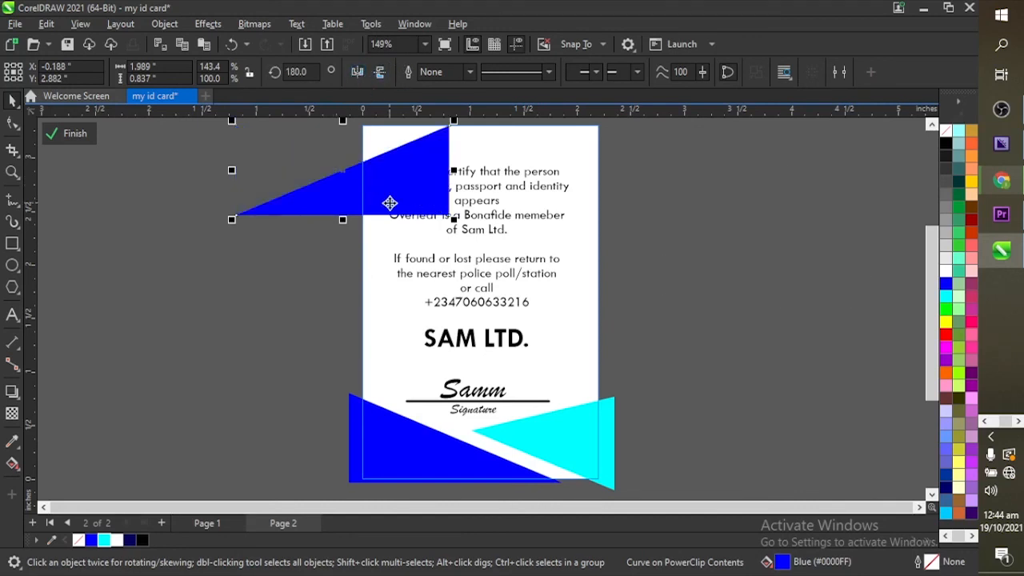
{"action": "left_click", "coordinate": [380, 73]}
{"action": "left_click_drag", "start_coordinate": [398, 157], "coordinate": [606, 148]}
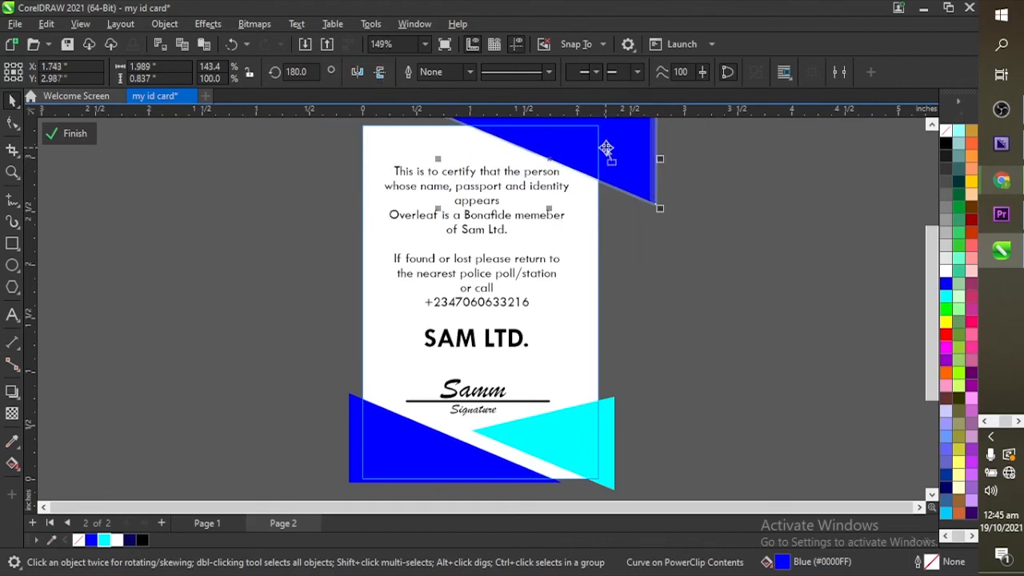
Step: Duplicate the cyan triangle, mirror it, and place it at the card's top left
{"action": "left_click", "coordinate": [587, 428]}
{"action": "key", "text": "ctrl+d"}
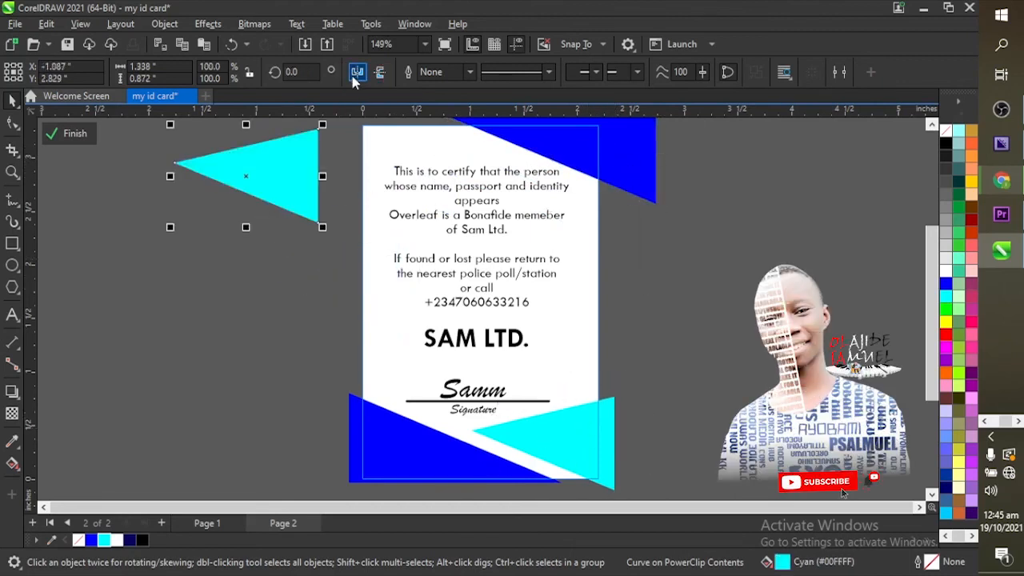
{"action": "left_click", "coordinate": [356, 72]}
{"action": "left_click_drag", "start_coordinate": [240, 179], "coordinate": [384, 156]}
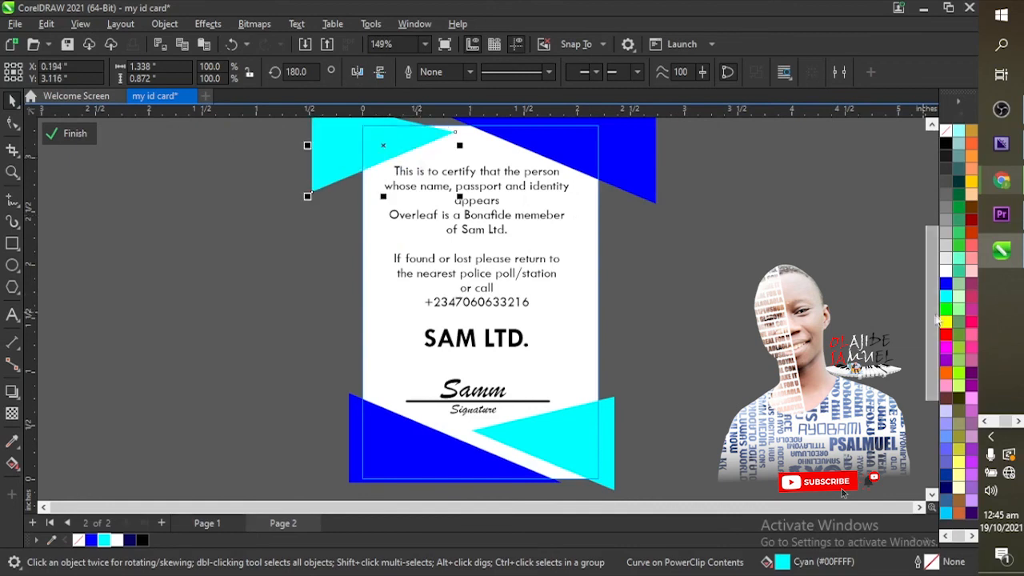
{"action": "scroll", "coordinate": [907, 274], "scroll_direction": "up", "scroll_amount": 2}
Step: Shorten and widen the blue triangle, then reposition and shorten the cyan one to overlap
{"action": "left_click", "coordinate": [622, 247]}
{"action": "left_click_drag", "start_coordinate": [549, 296], "coordinate": [555, 270]}
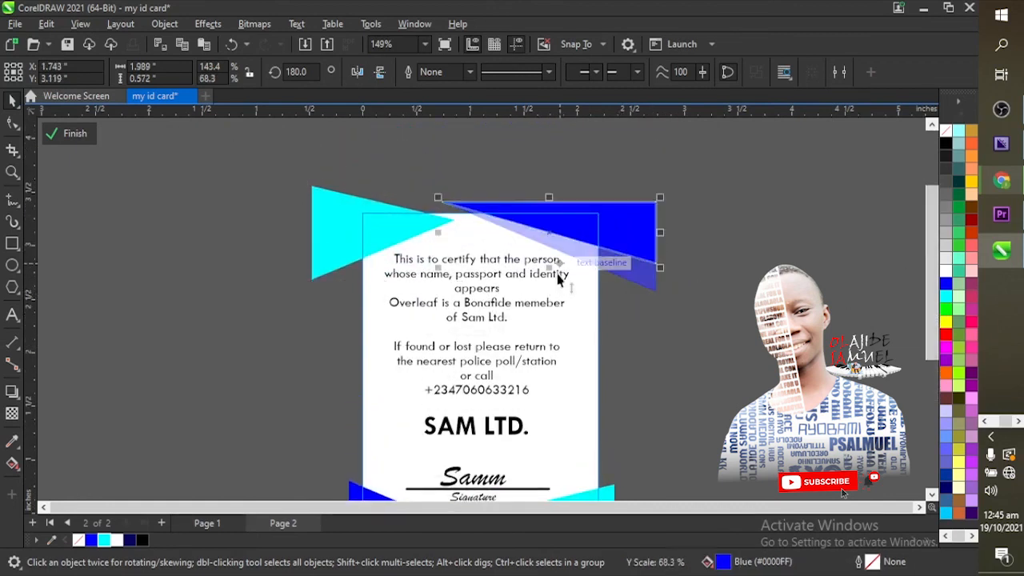
{"action": "left_click_drag", "start_coordinate": [437, 232], "coordinate": [349, 237]}
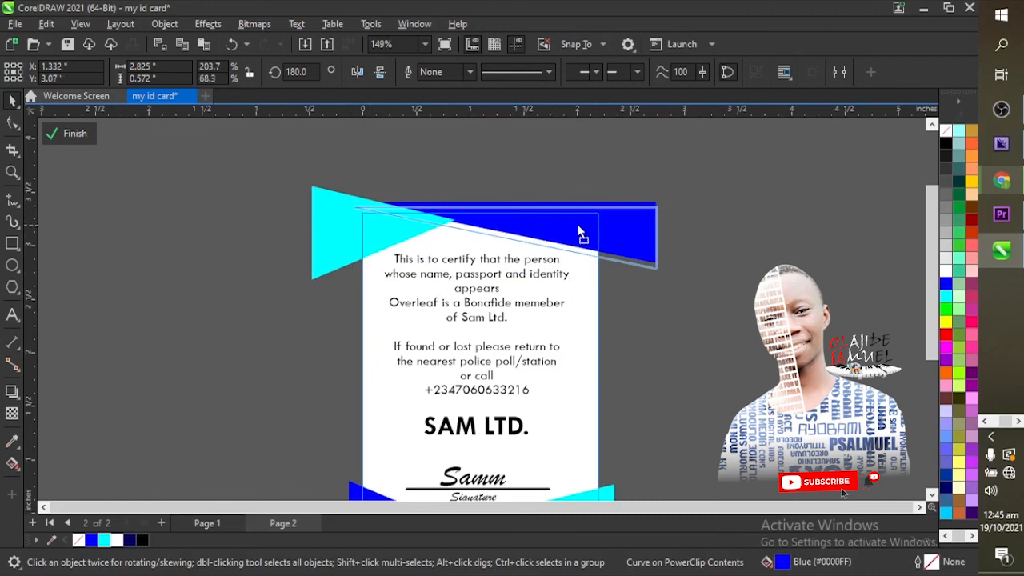
{"action": "left_click_drag", "start_coordinate": [505, 270], "coordinate": [505, 259]}
{"action": "left_click_drag", "start_coordinate": [367, 237], "coordinate": [383, 253]}
{"action": "left_click_drag", "start_coordinate": [400, 301], "coordinate": [399, 261]}
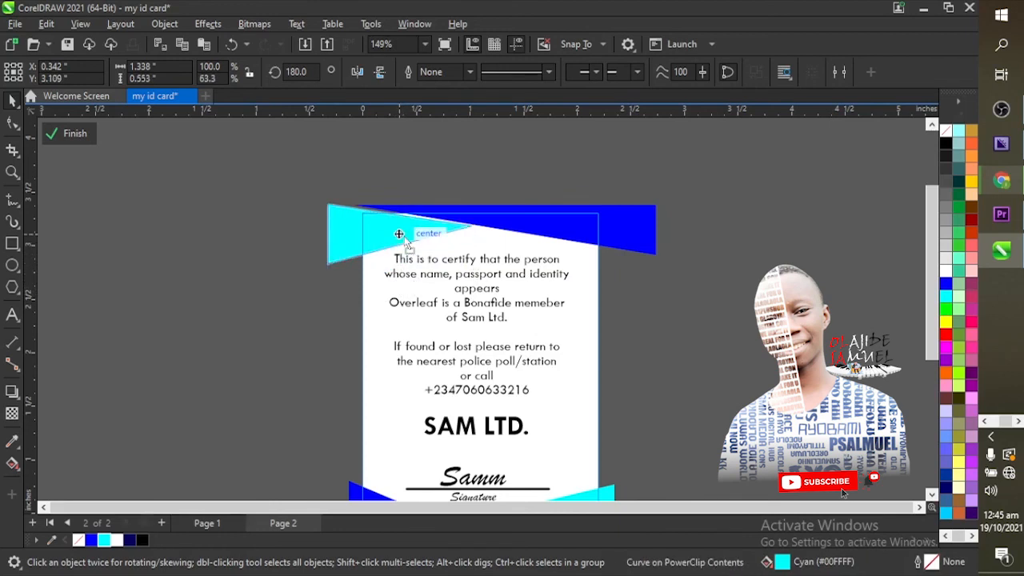
{"action": "left_click", "coordinate": [555, 223]}
{"action": "left_click", "coordinate": [12, 121]}
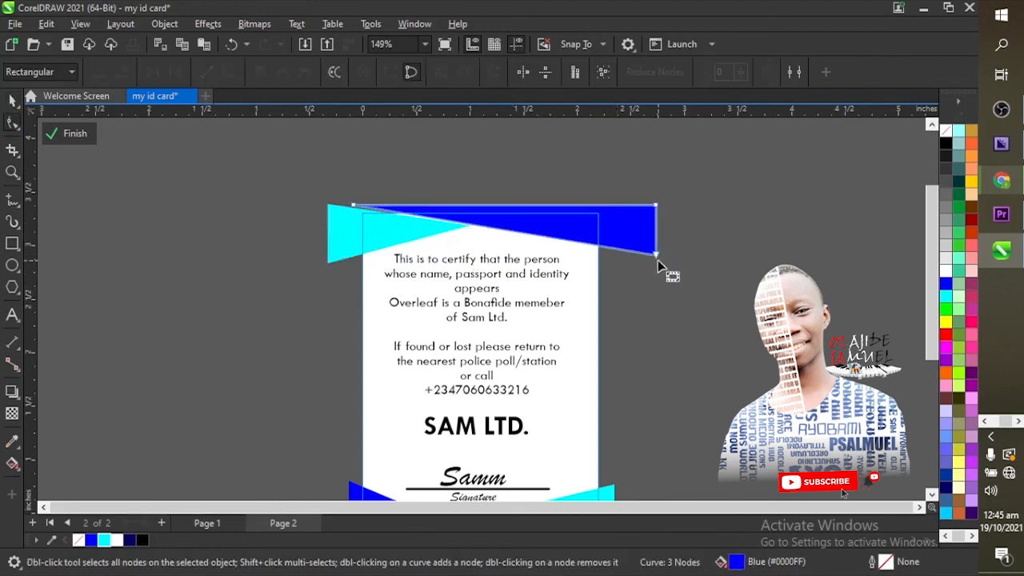
{"action": "left_click", "coordinate": [217, 238]}
{"action": "left_click", "coordinate": [12, 100]}
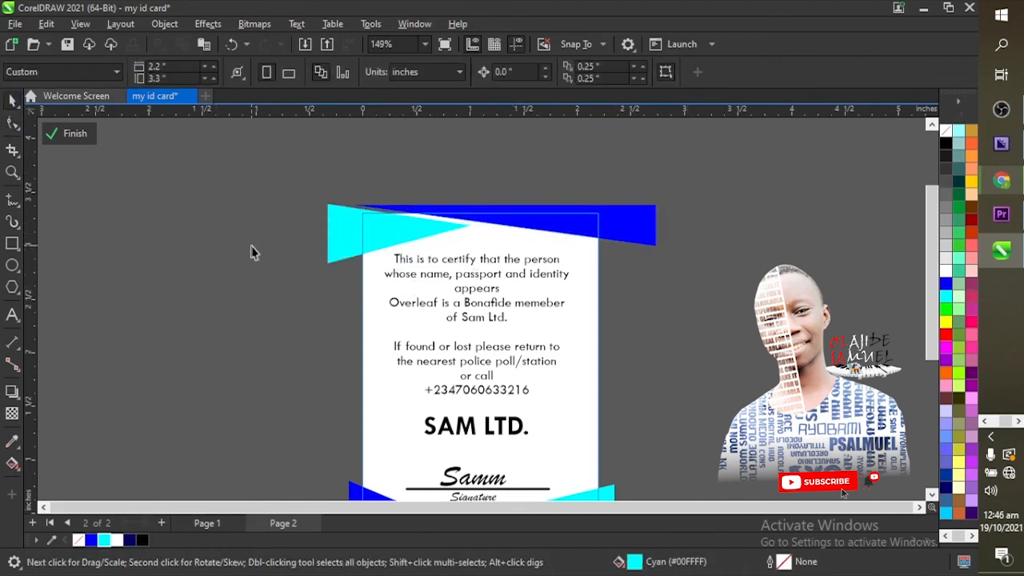
Step: Finish the PowerClip edit of the triangles and zoom to fit the selected card back
{"action": "left_click", "coordinate": [80, 132]}
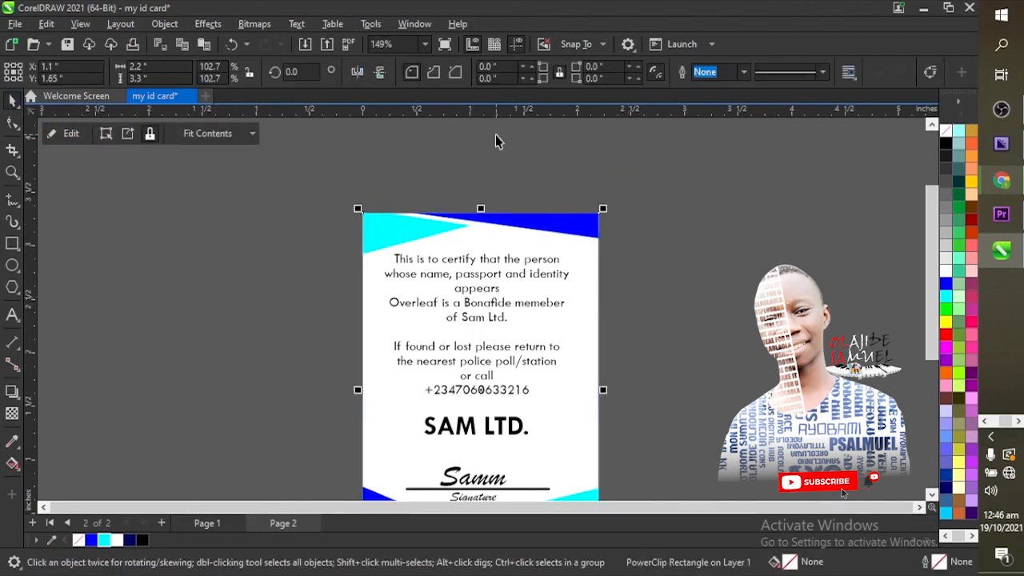
{"action": "left_click", "coordinate": [424, 44]}
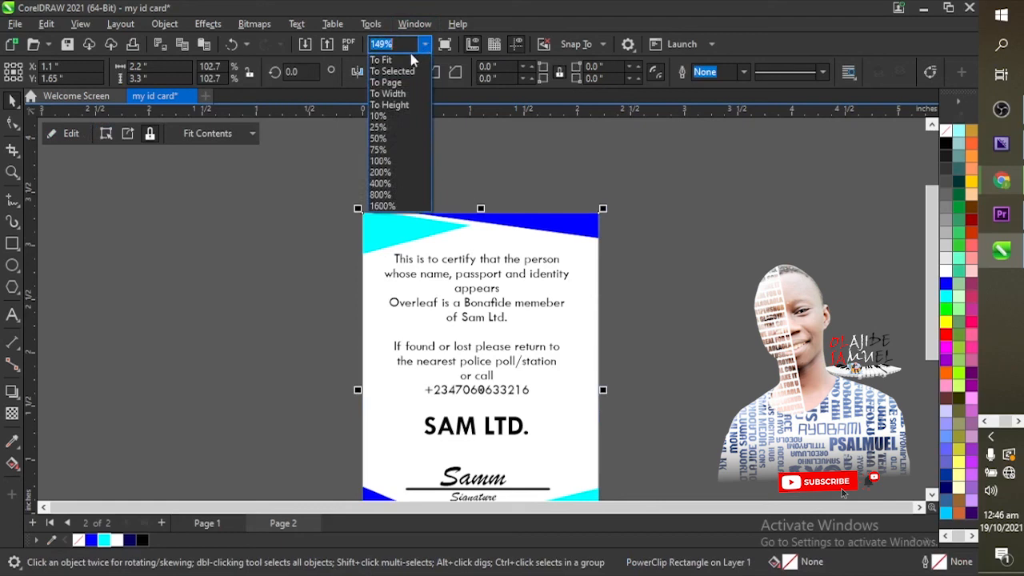
{"action": "left_click", "coordinate": [400, 71]}
{"action": "key", "text": "Escape"}
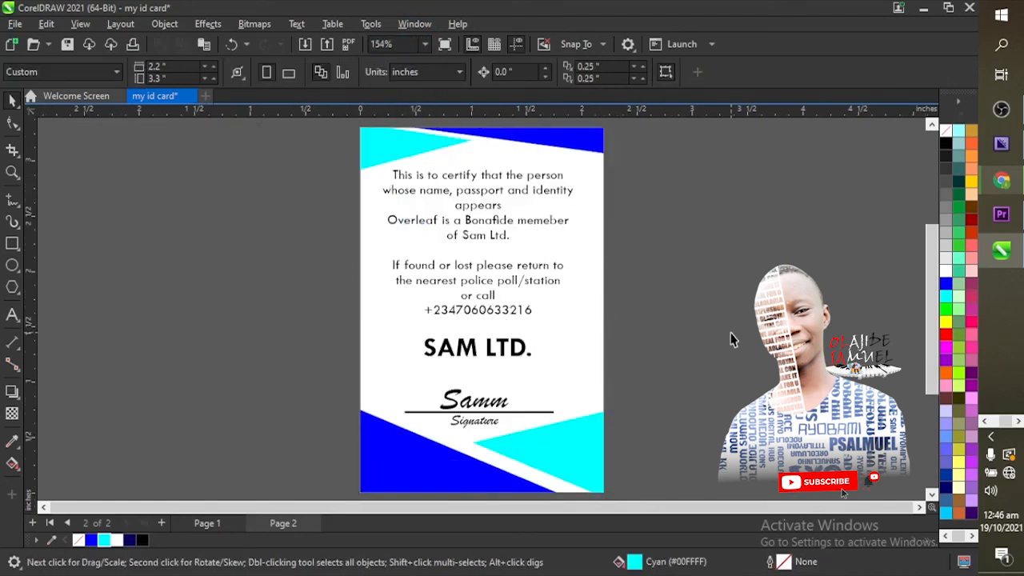
{"action": "left_click", "coordinate": [542, 294]}
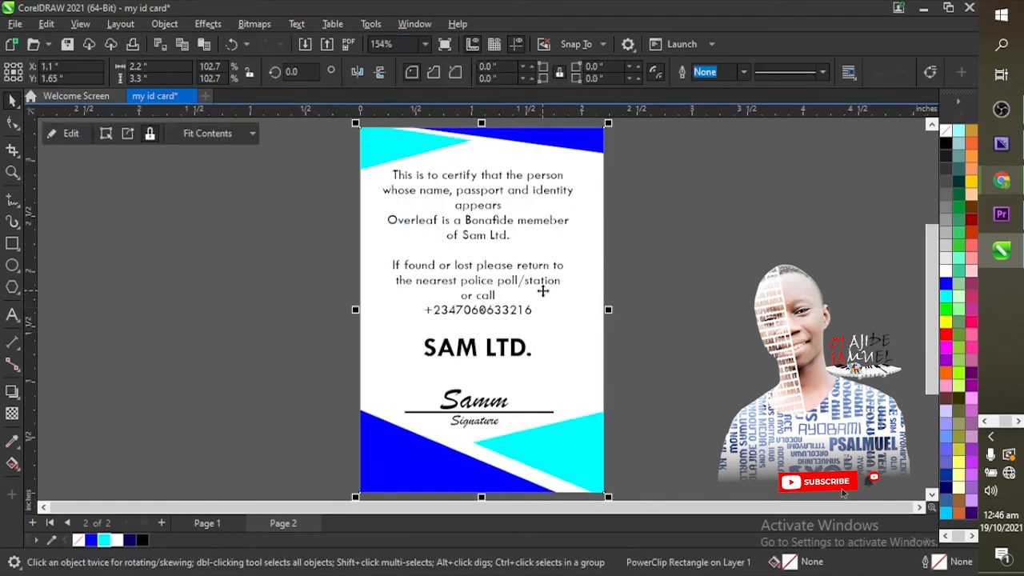
Step: Rename page 1 to 'Front View'
{"action": "left_click", "coordinate": [206, 523]}
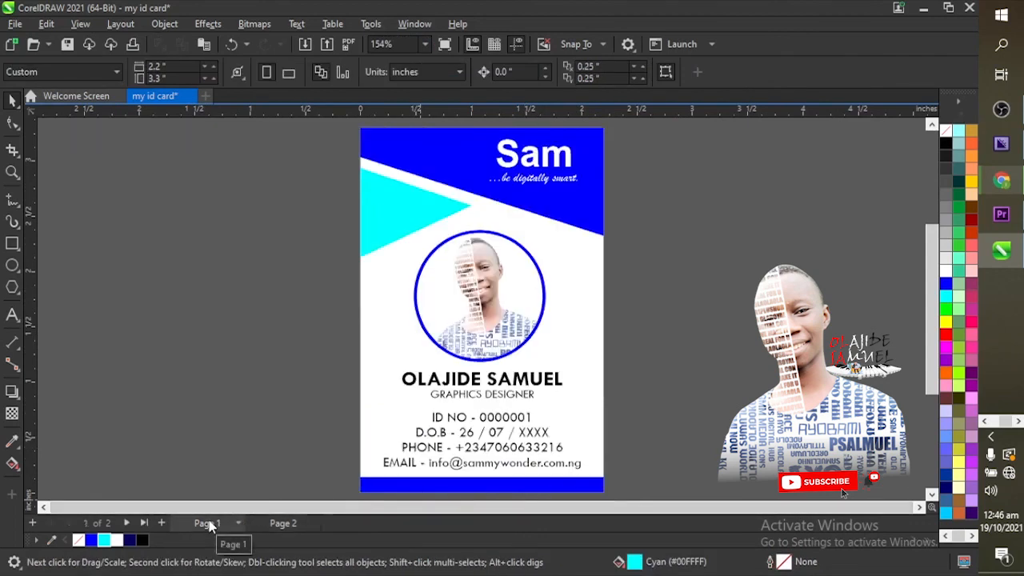
{"action": "left_click", "coordinate": [273, 527]}
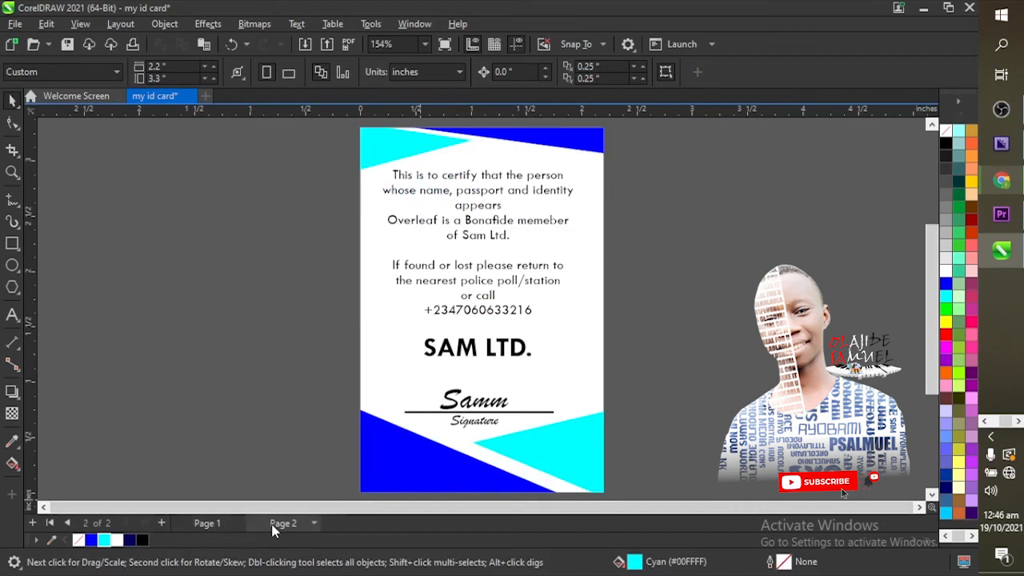
{"action": "left_click", "coordinate": [214, 523]}
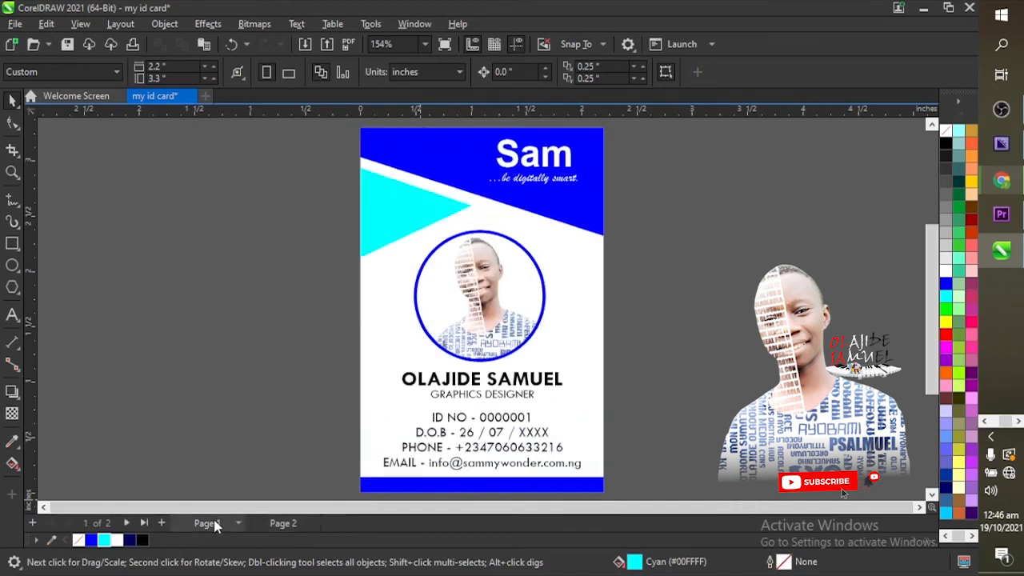
{"action": "left_click", "coordinate": [284, 523]}
{"action": "left_click", "coordinate": [238, 524]}
{"action": "left_click", "coordinate": [286, 421]}
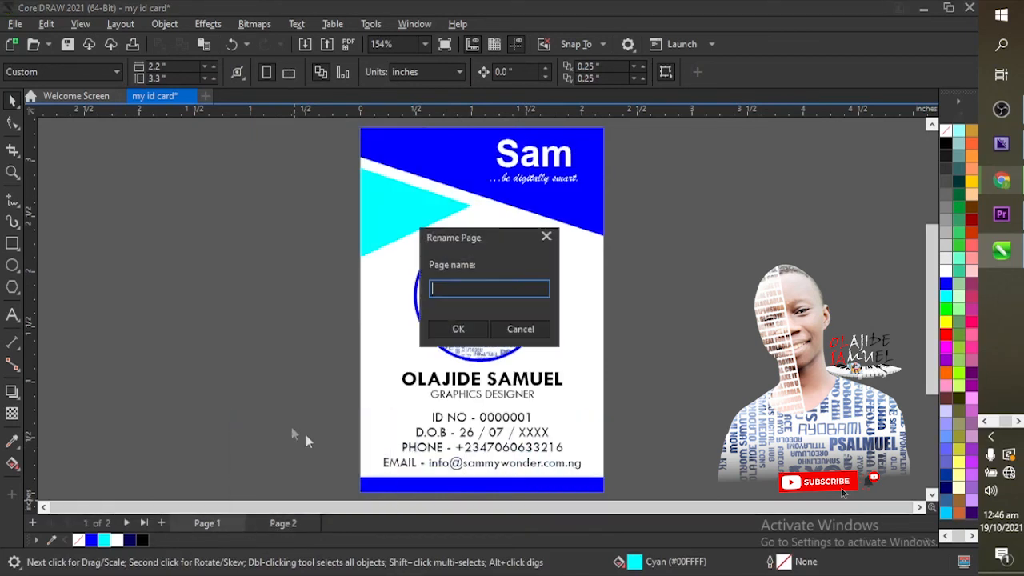
{"action": "left_click", "coordinate": [452, 324]}
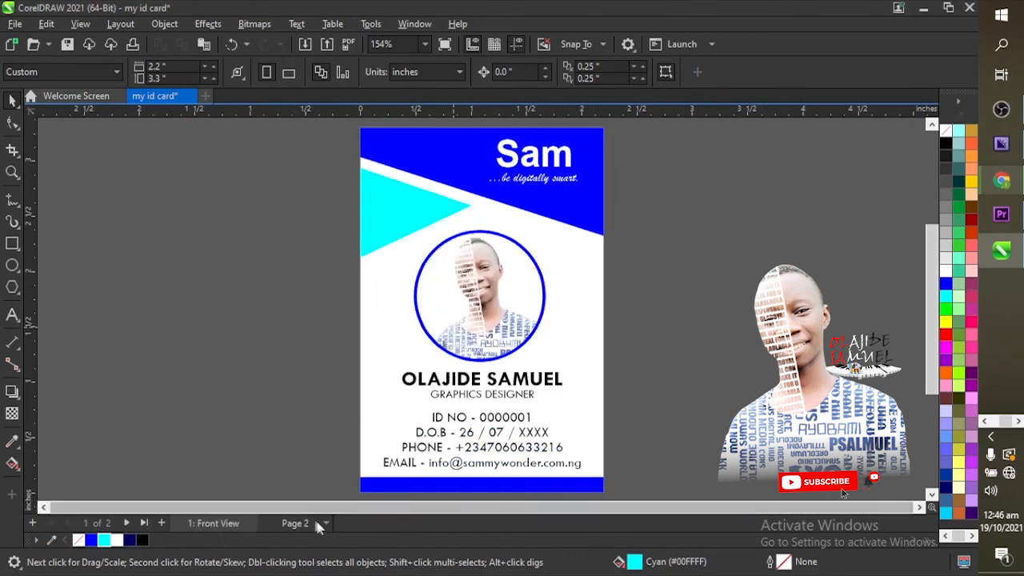
Step: Rename page 2 to 'Back View', then check both renamed pages
{"action": "double_click", "coordinate": [295, 522]}
{"action": "type", "text": "Back View"}
{"action": "left_click", "coordinate": [475, 328]}
{"action": "left_click", "coordinate": [220, 524]}
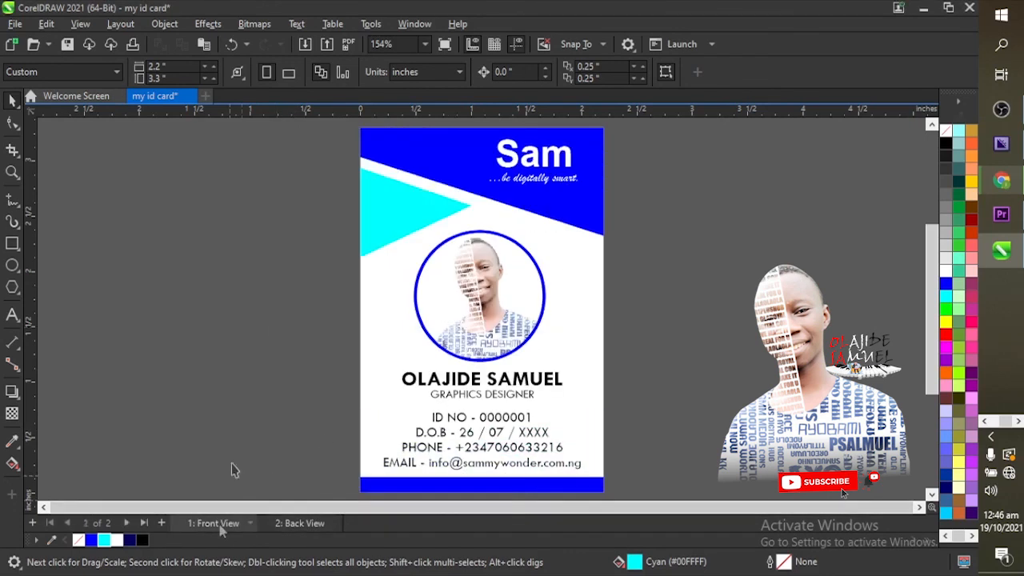
{"action": "left_click", "coordinate": [279, 523]}
{"action": "left_click", "coordinate": [214, 523]}
Step: Compare the card's Front View and Back View pages, ending on the front
{"action": "left_click", "coordinate": [294, 523]}
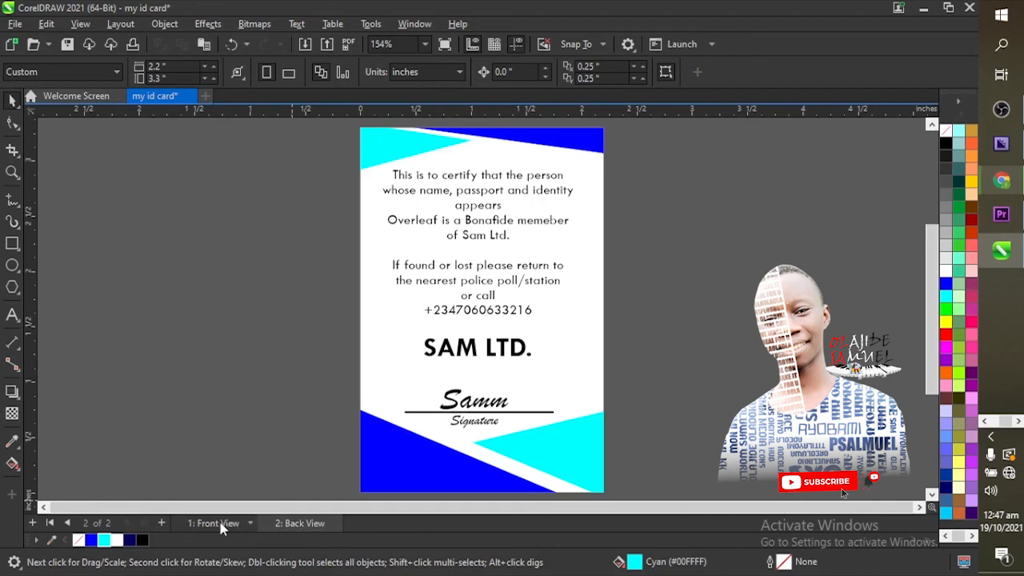
{"action": "left_click", "coordinate": [223, 525]}
{"action": "left_click", "coordinate": [293, 525]}
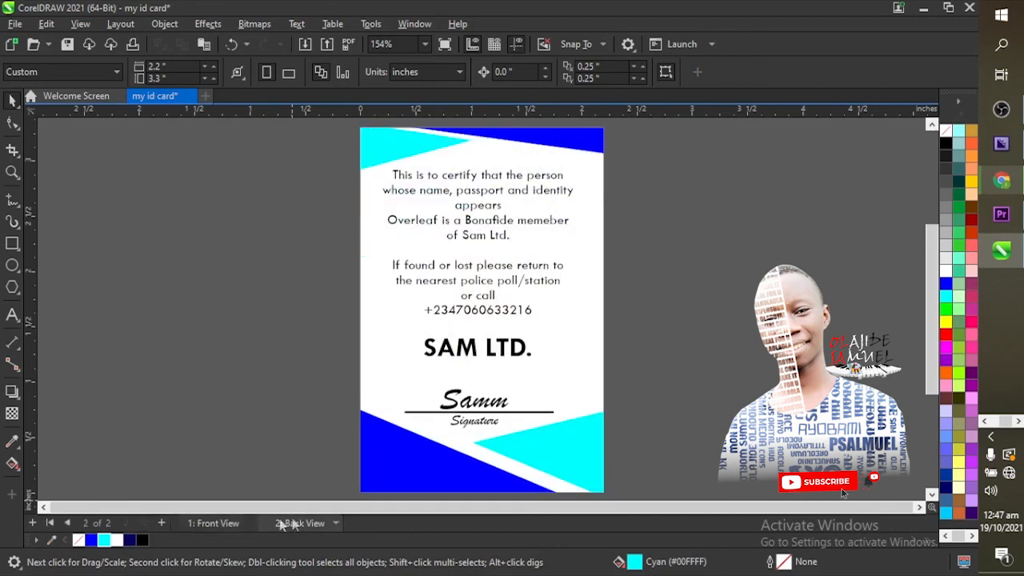
{"action": "left_click", "coordinate": [218, 522]}
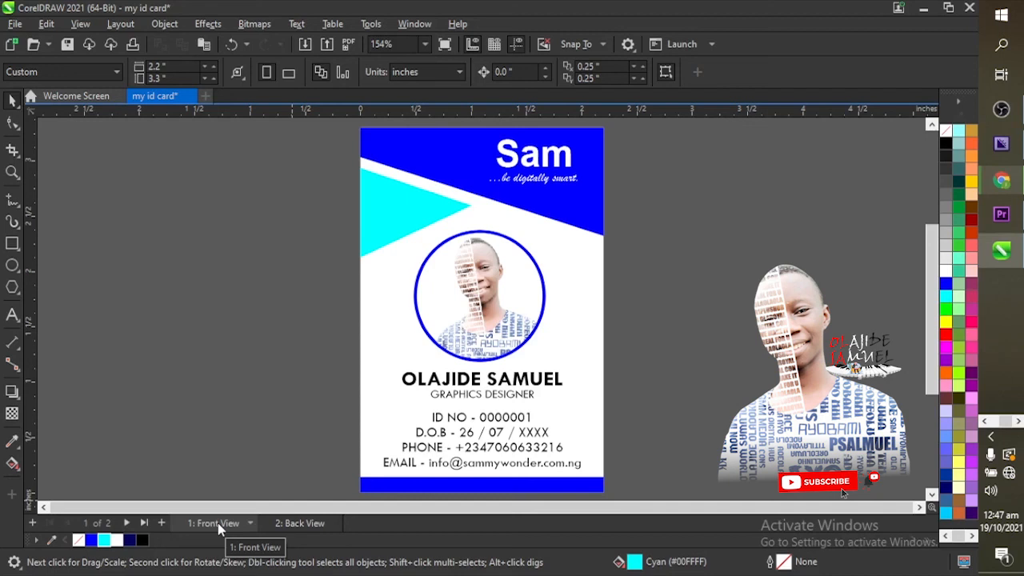
{"action": "left_click", "coordinate": [288, 525]}
{"action": "left_click", "coordinate": [221, 524]}
{"action": "left_click", "coordinate": [304, 524]}
{"action": "left_click", "coordinate": [220, 524]}
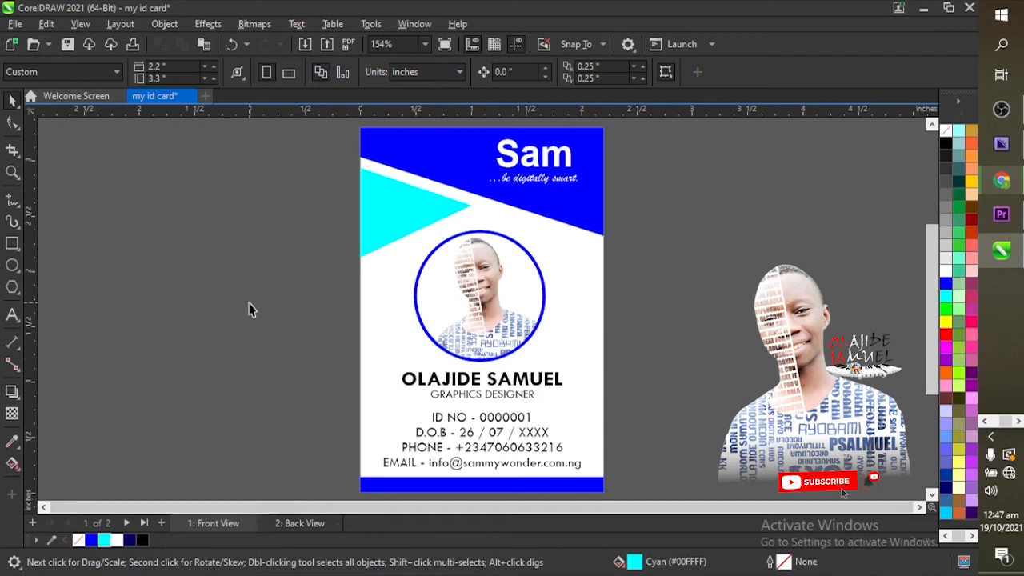
Step: Bring up the Save Drawing dialog showing the SWONDER folder and 'my id card'
{"action": "left_click", "coordinate": [14, 24]}
{"action": "left_click", "coordinate": [36, 185]}
{"action": "left_click_drag", "start_coordinate": [567, 174], "coordinate": [570, 235]}
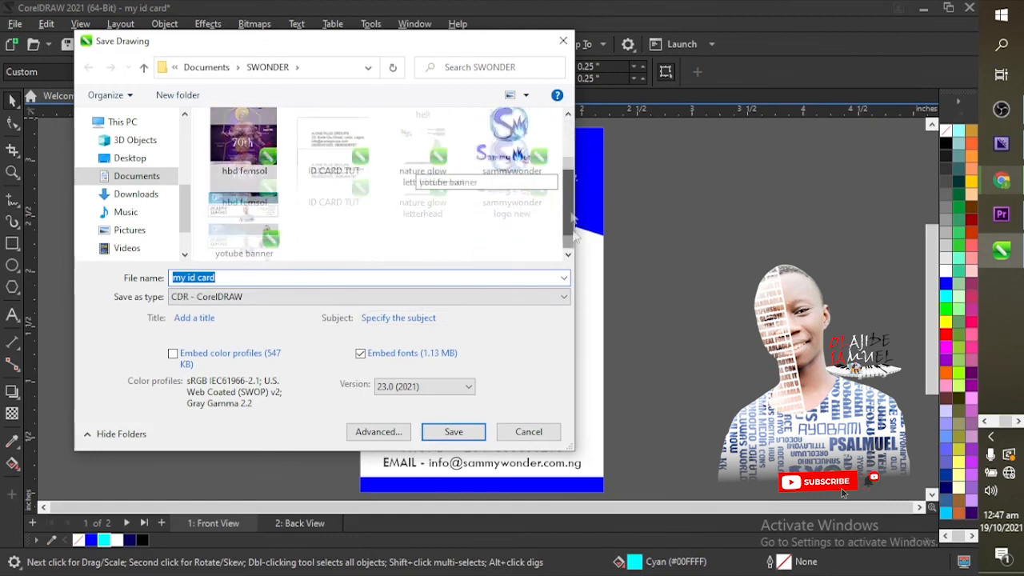
Step: Save the drawing as 'my id card.cdr' in the SWONDER folder
{"action": "left_click", "coordinate": [271, 277]}
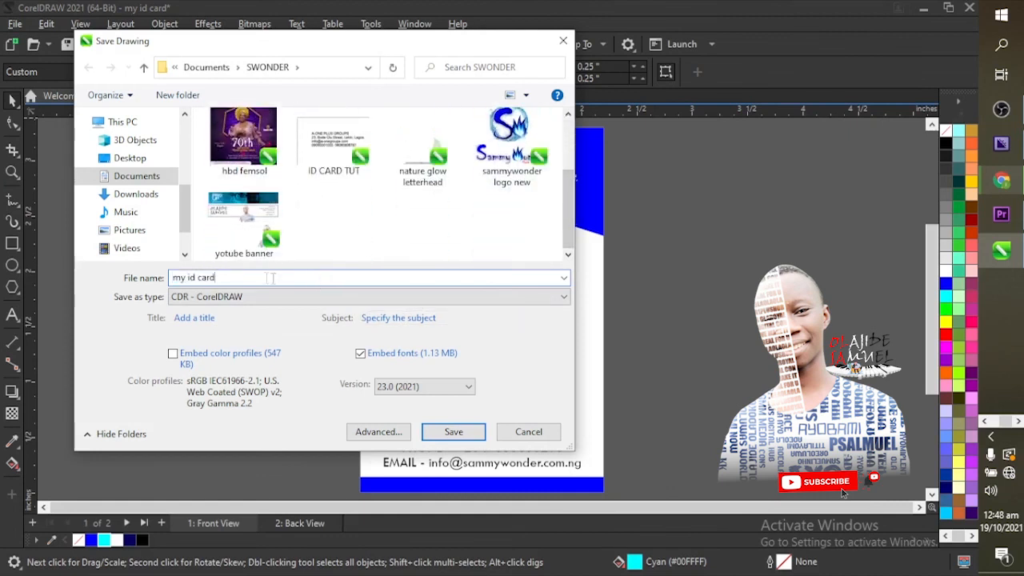
{"action": "left_click", "coordinate": [453, 432]}
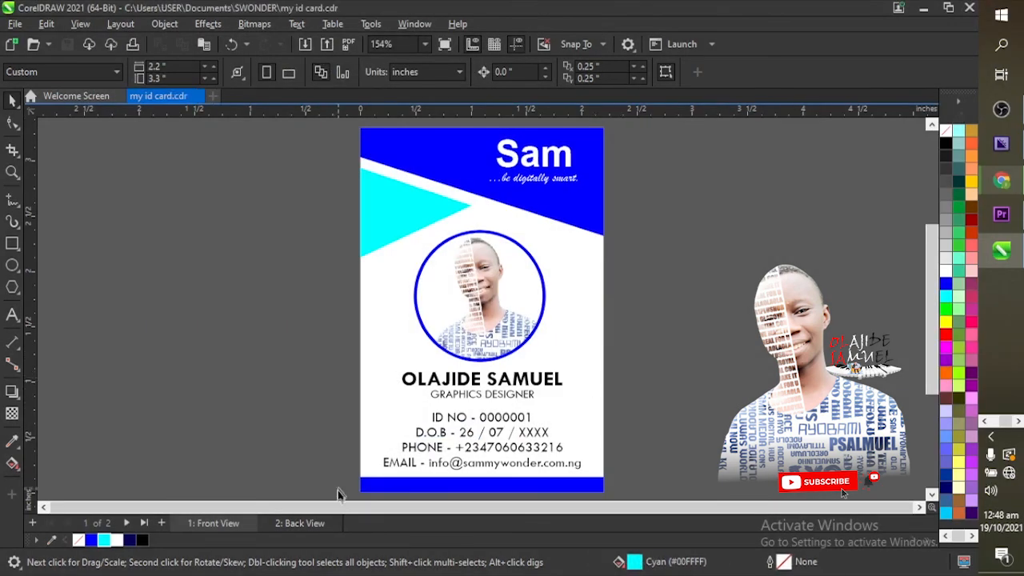
{"action": "left_click", "coordinate": [299, 523]}
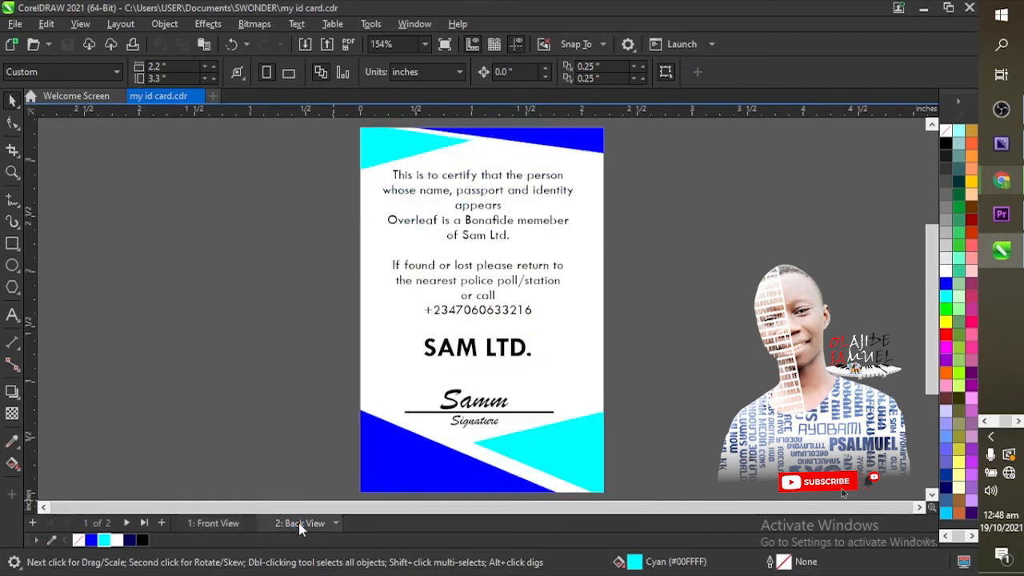
{"action": "left_click", "coordinate": [224, 523]}
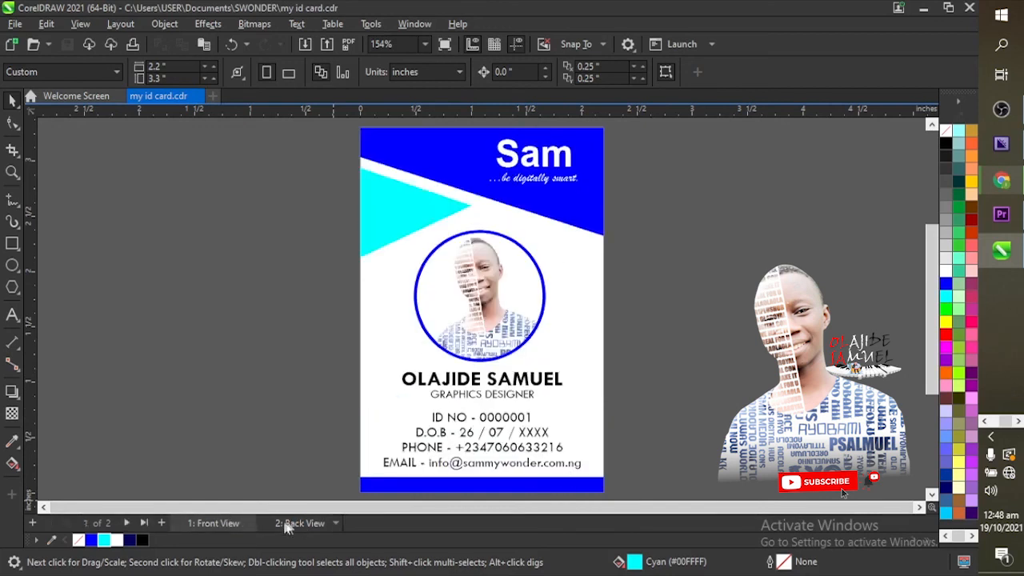
Step: Flip between the finished back and front card pages, ending on the front
{"action": "left_click", "coordinate": [289, 524]}
{"action": "left_click", "coordinate": [225, 524]}
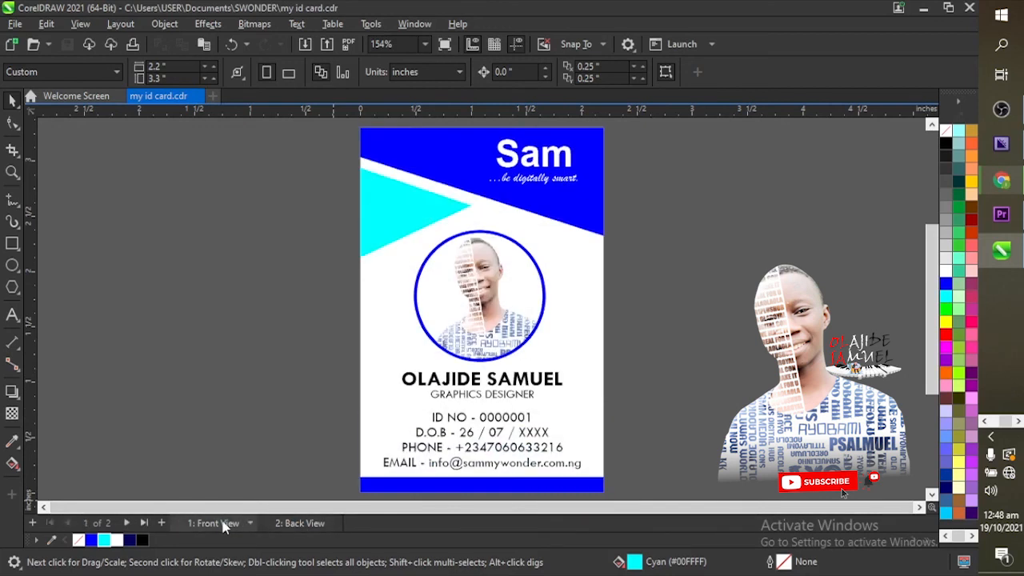
{"action": "left_click", "coordinate": [294, 523]}
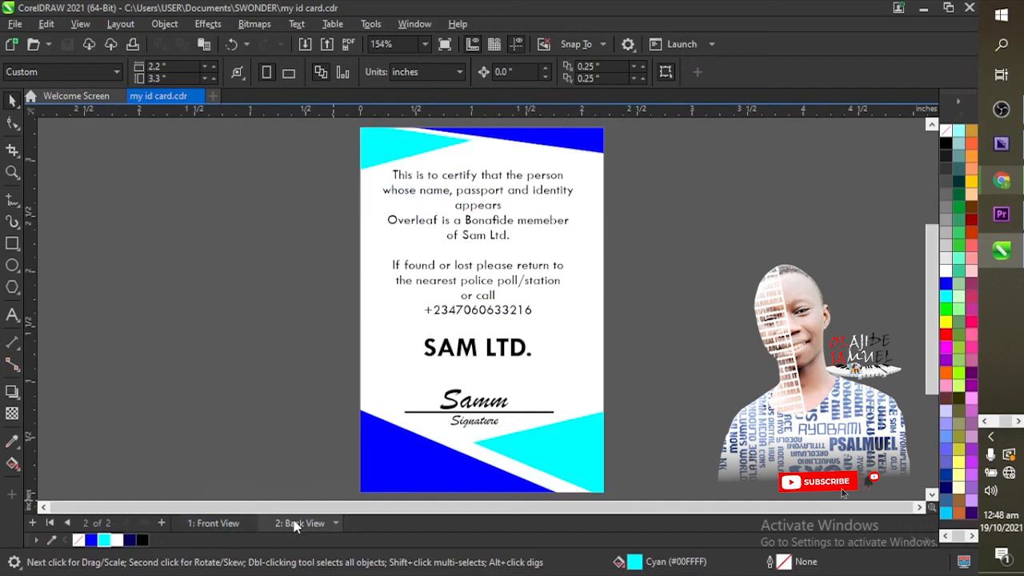
{"action": "left_click", "coordinate": [216, 524]}
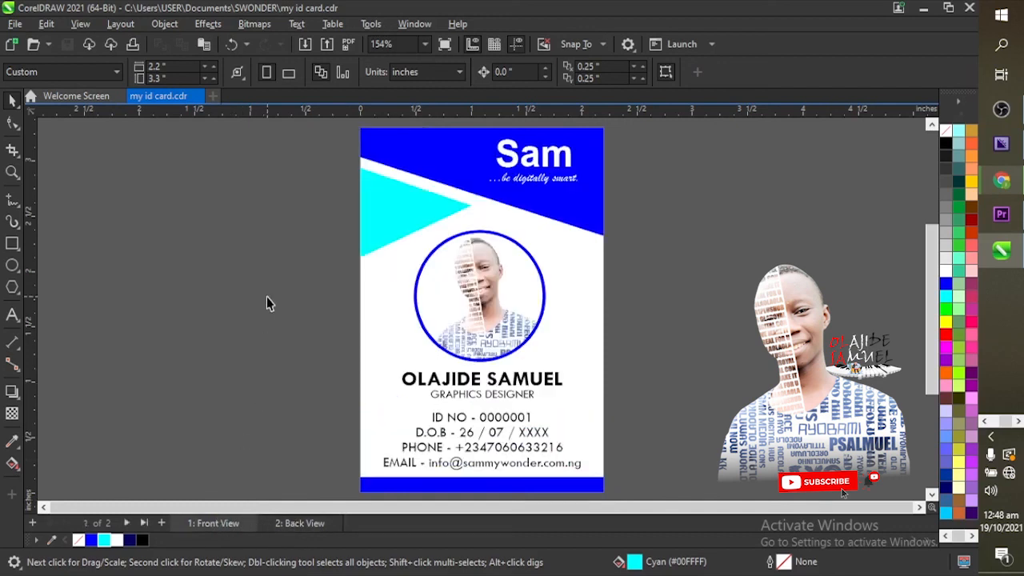
{"action": "left_click", "coordinate": [312, 524]}
{"action": "left_click", "coordinate": [219, 523]}
{"action": "left_click", "coordinate": [298, 527]}
{"action": "left_click", "coordinate": [233, 529]}
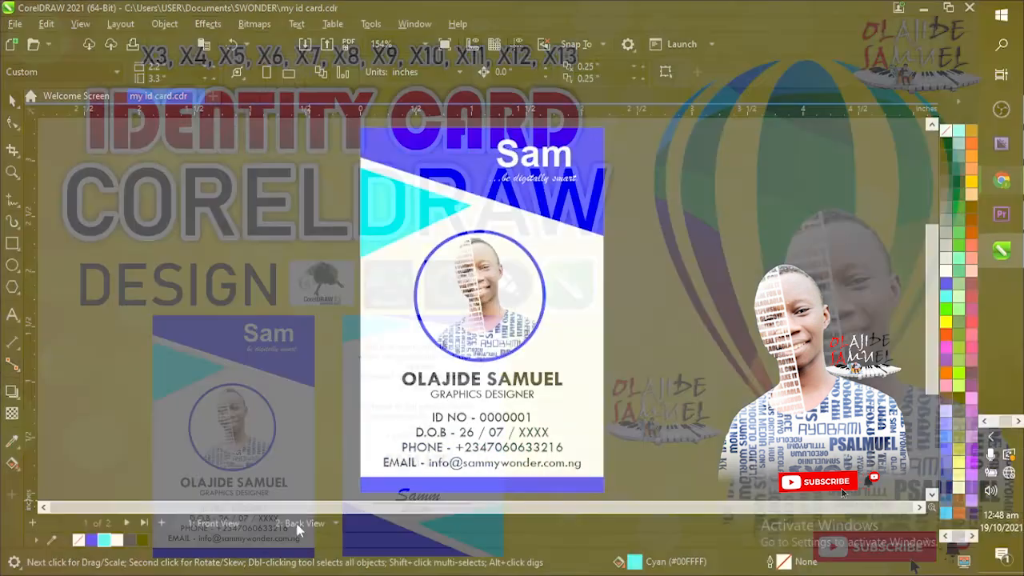